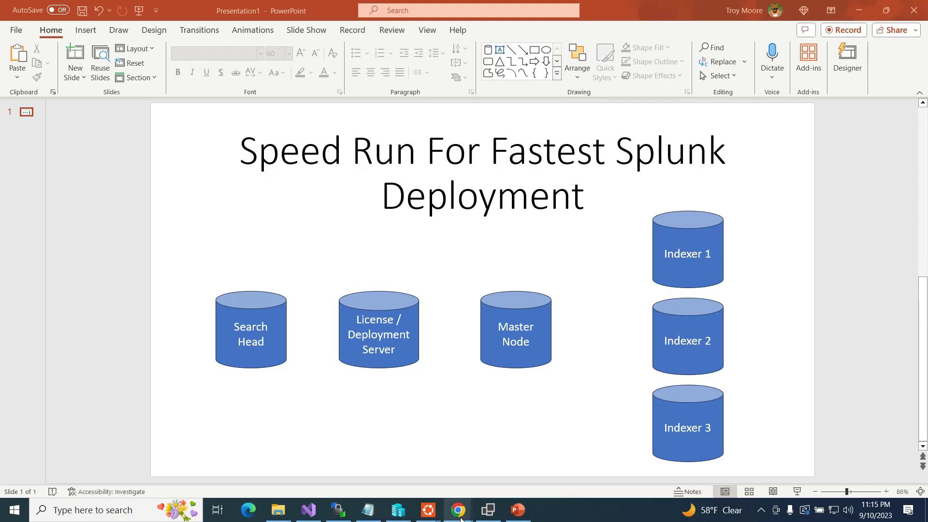
- Check the Splunk pages for 192.168.0.128, the license server, .132, .133, .135 and .136
mouse_move(460, 519)
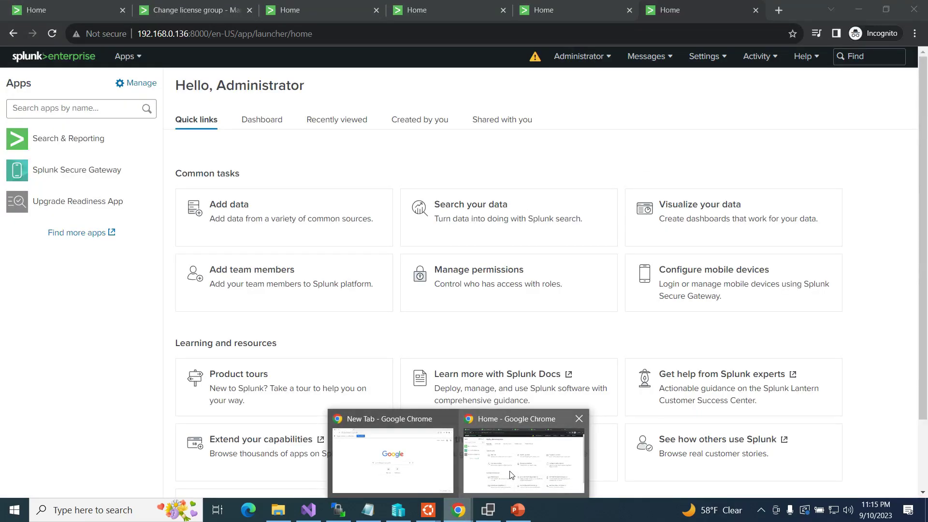
left_click(510, 474)
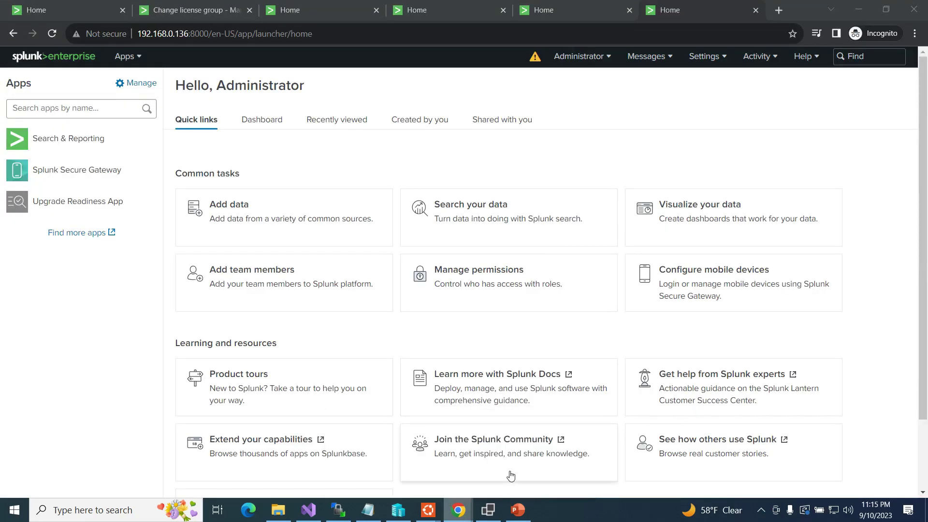
left_click(77, 11)
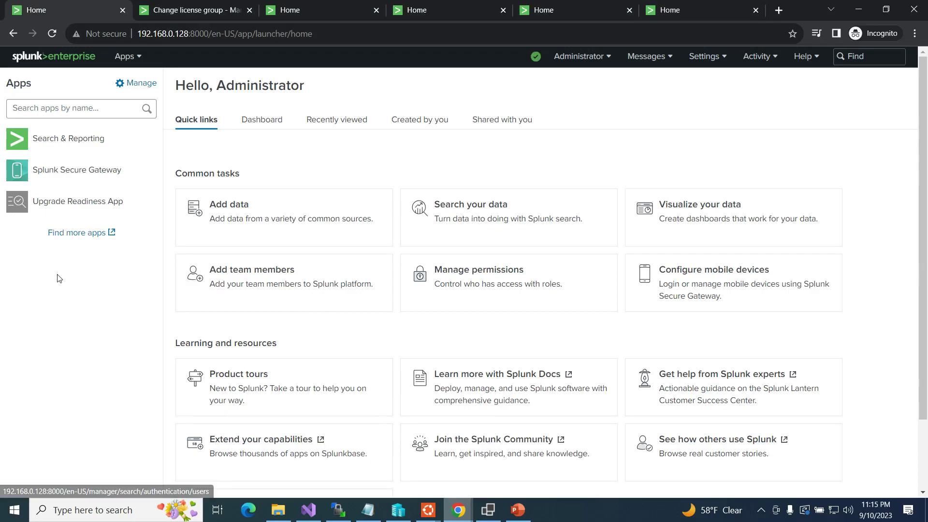
left_click(176, 11)
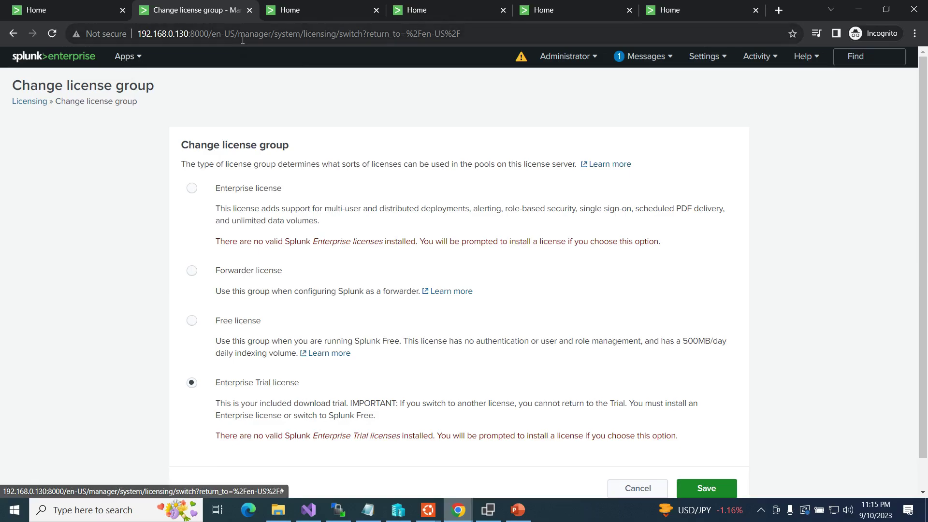
left_click(301, 13)
left_click(430, 10)
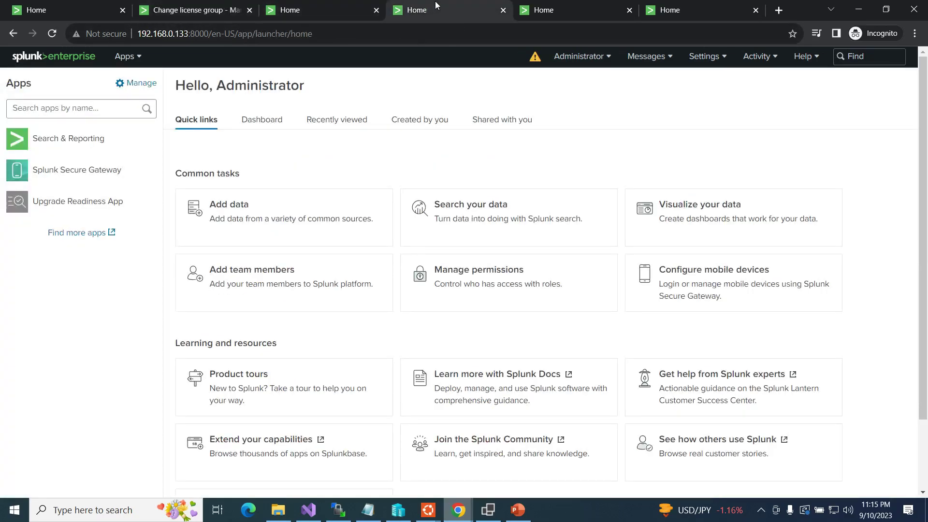
left_click(553, 14)
left_click(677, 13)
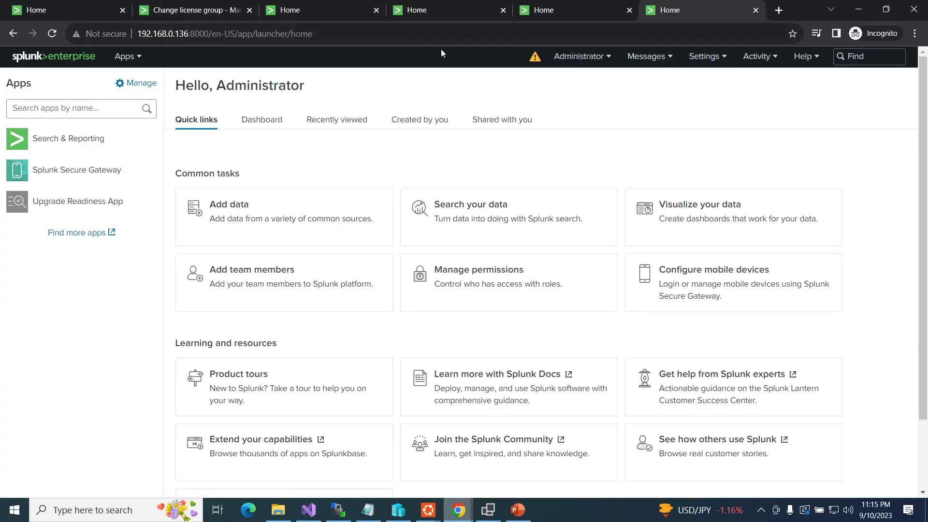
- Check Indexer clustering on 192.168.0.136 and .135, close the .136 tab, and return home
left_click(708, 61)
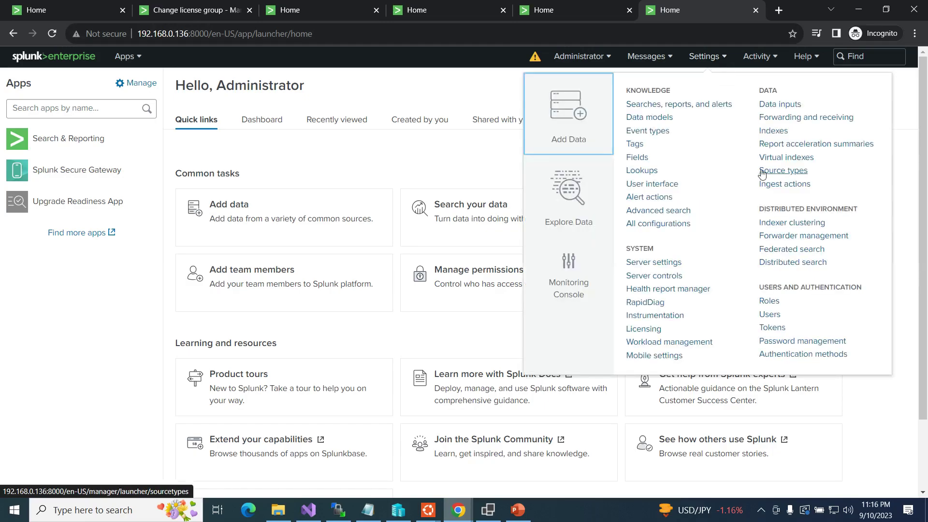
left_click(788, 223)
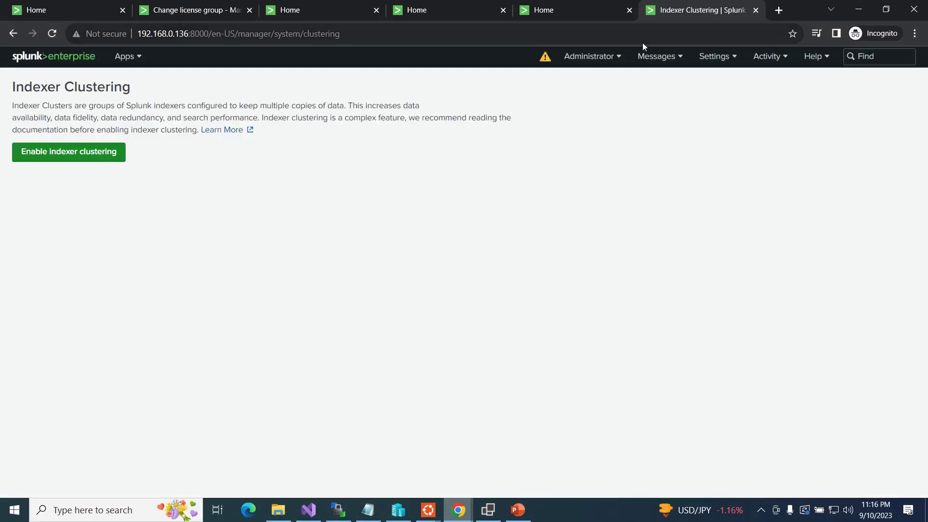
left_click(756, 10)
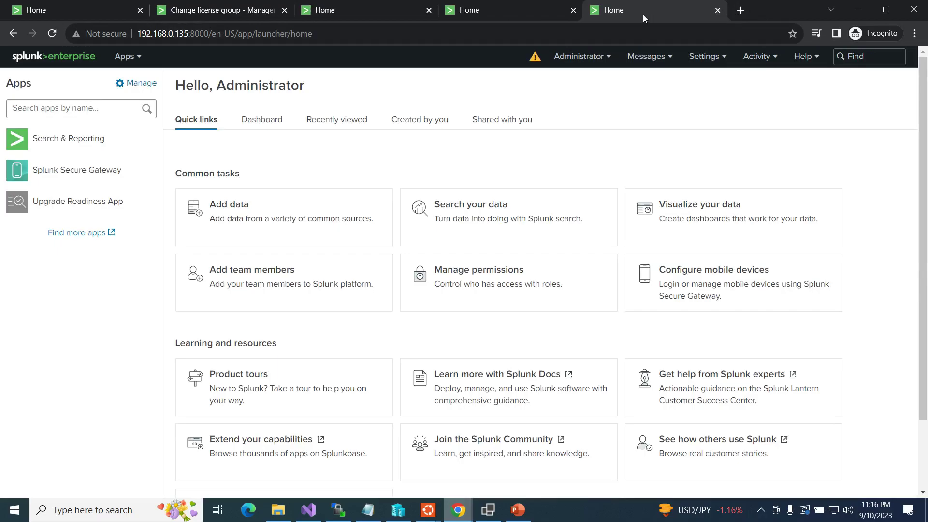
left_click(711, 65)
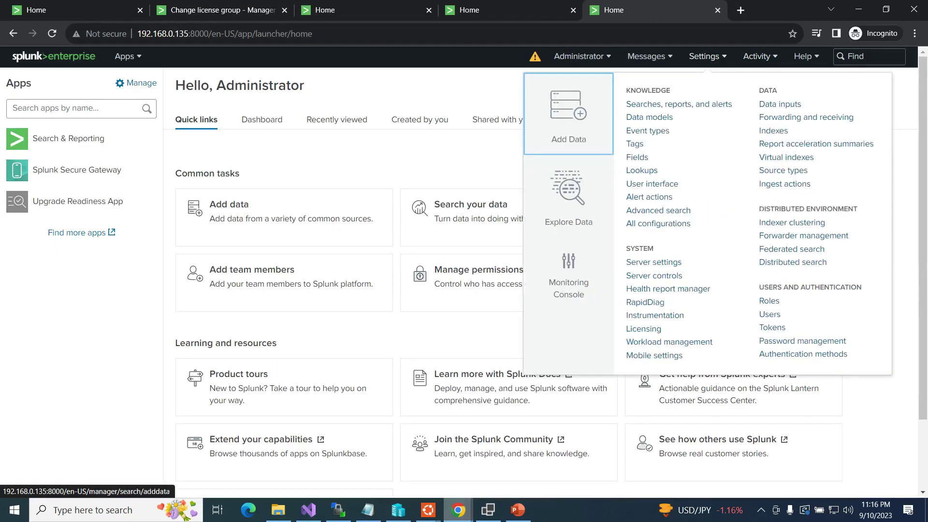
left_click(789, 223)
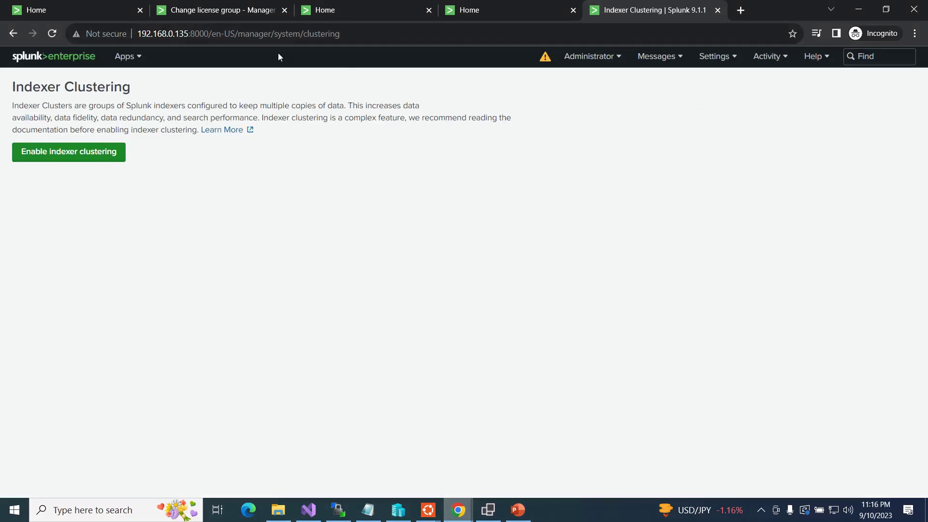
left_click(14, 33)
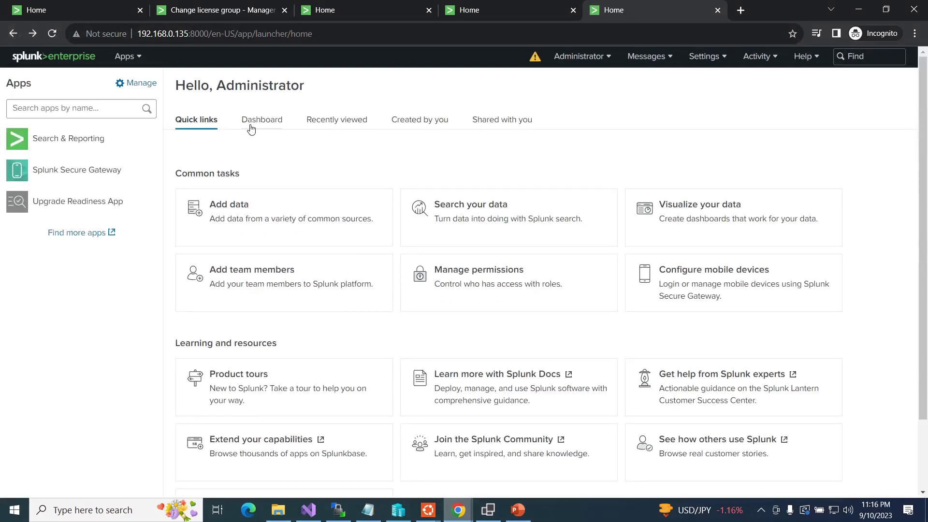
- Compare the server IP notes with App Info's deploy path C:\temp\ and site name splunk_foo
mouse_move(479, 507)
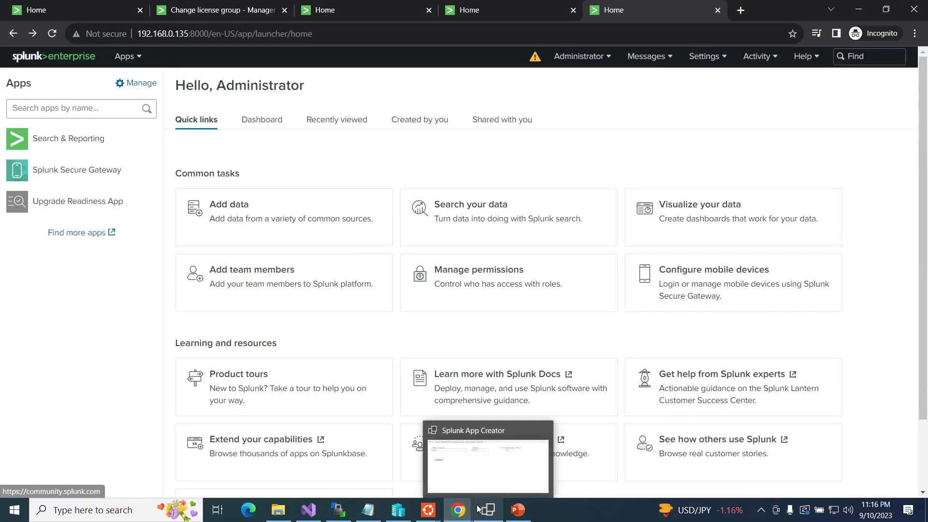
left_click(368, 509)
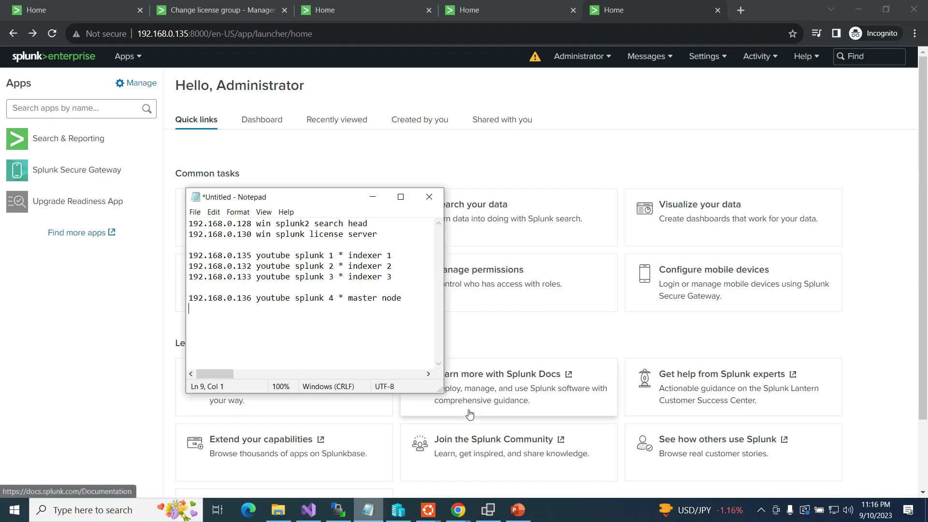
left_click(489, 510)
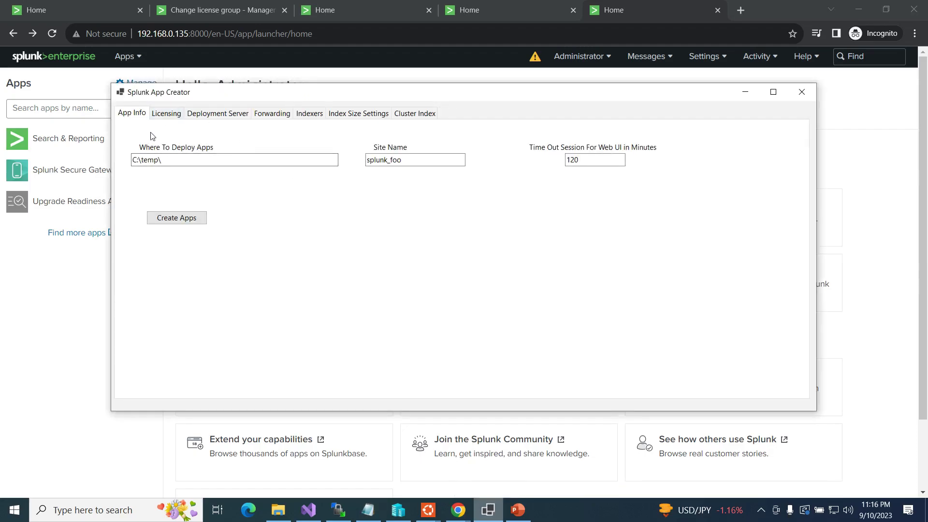
left_click(151, 160)
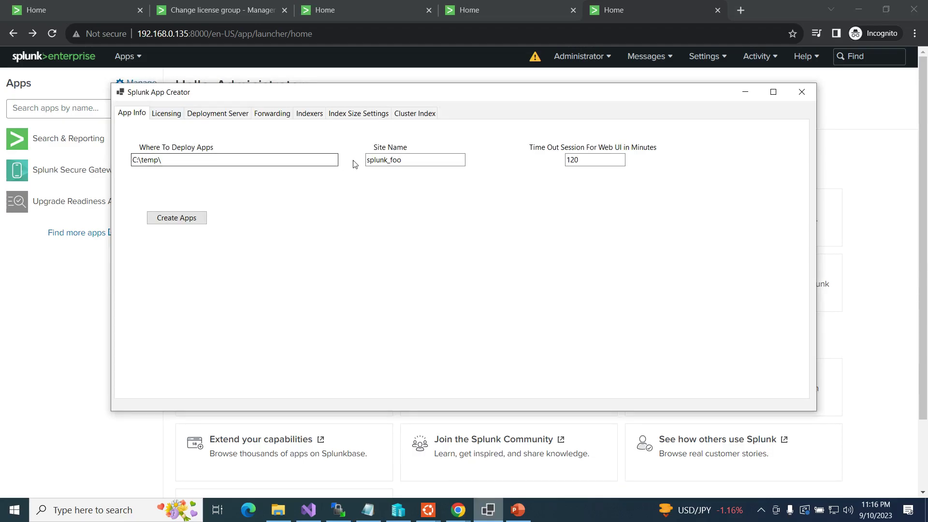
left_click(374, 160)
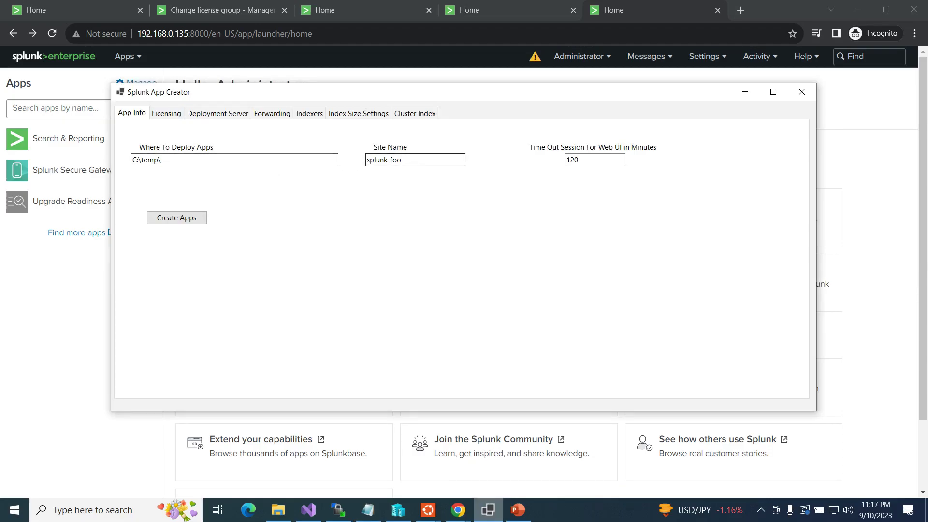
- Confirm the C:\temp folder holds only CleanScreen and move on to licensing settings
left_click(284, 512)
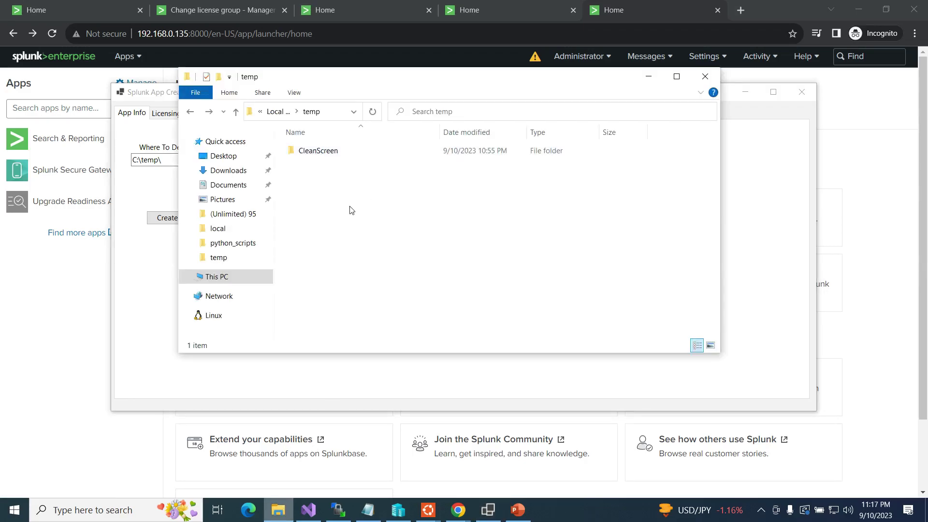
left_click(647, 80)
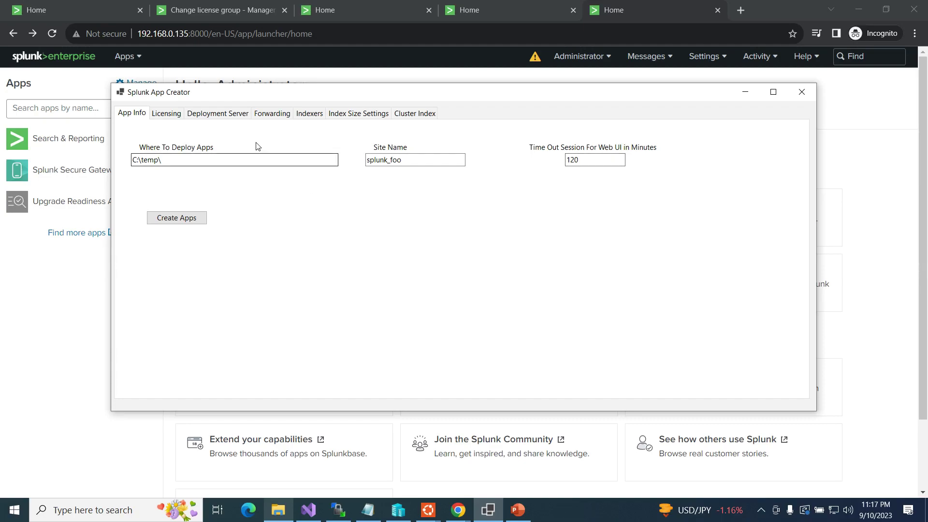
left_click(169, 115)
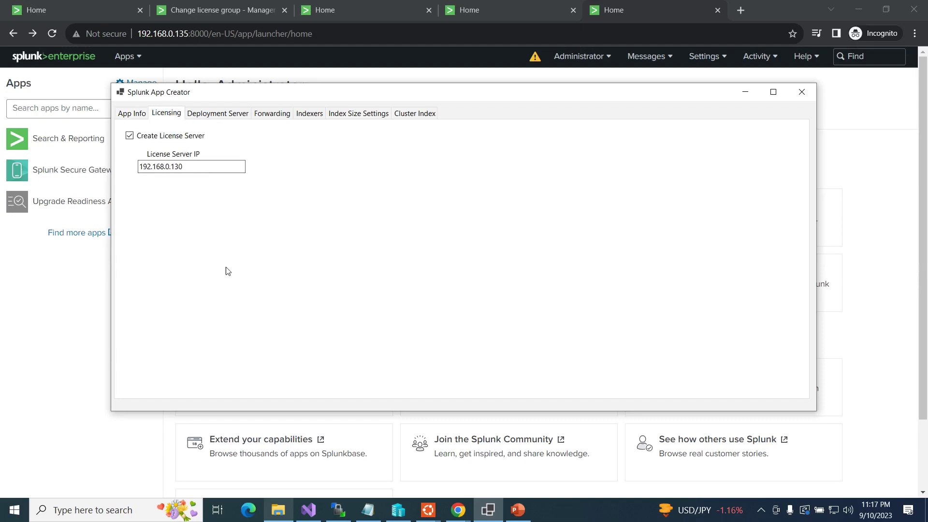
- Verify license server 192.168.0.130, deployment, forwarding and indexers .132, .133, .135 against the IP notes
left_click(367, 511)
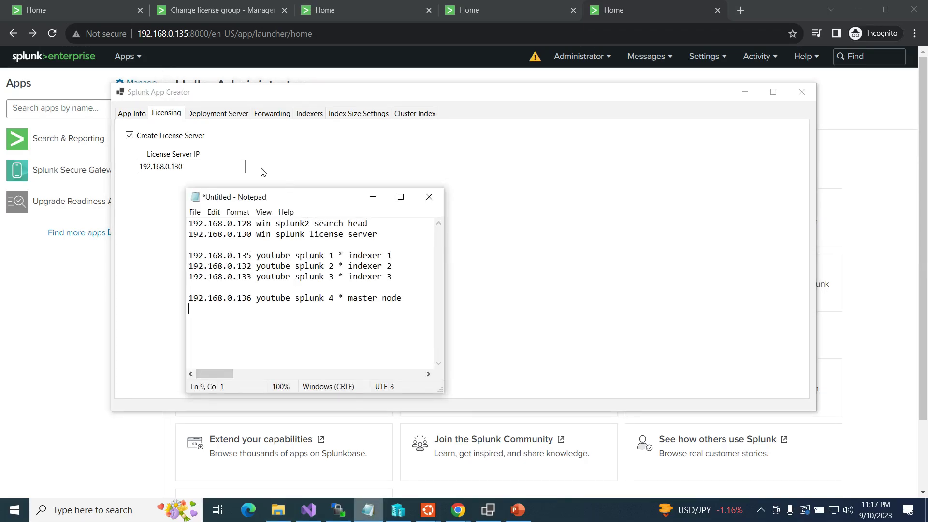
left_click(233, 167)
double_click(233, 166)
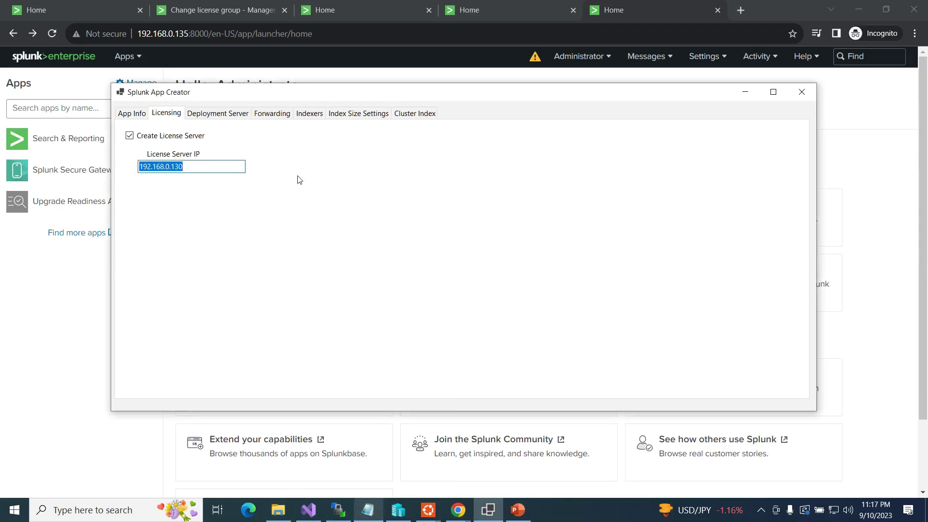
left_click(218, 113)
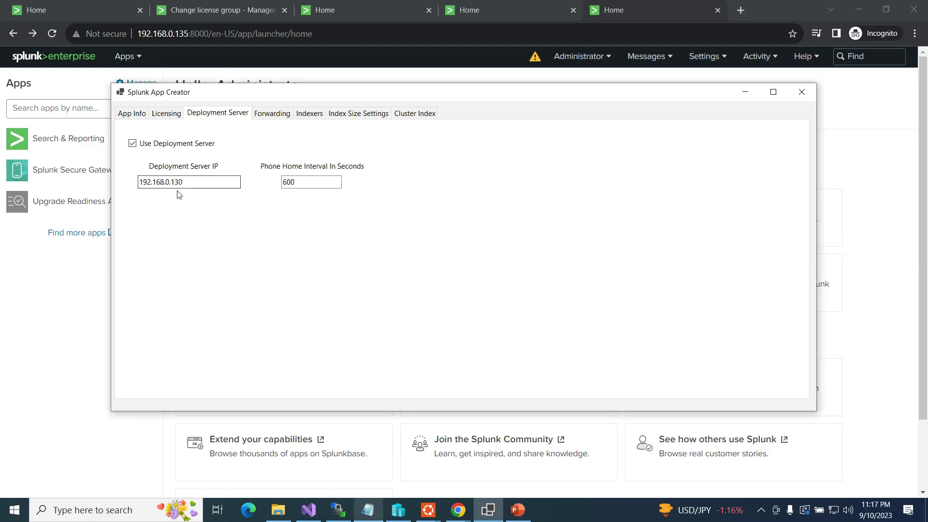
left_click(286, 115)
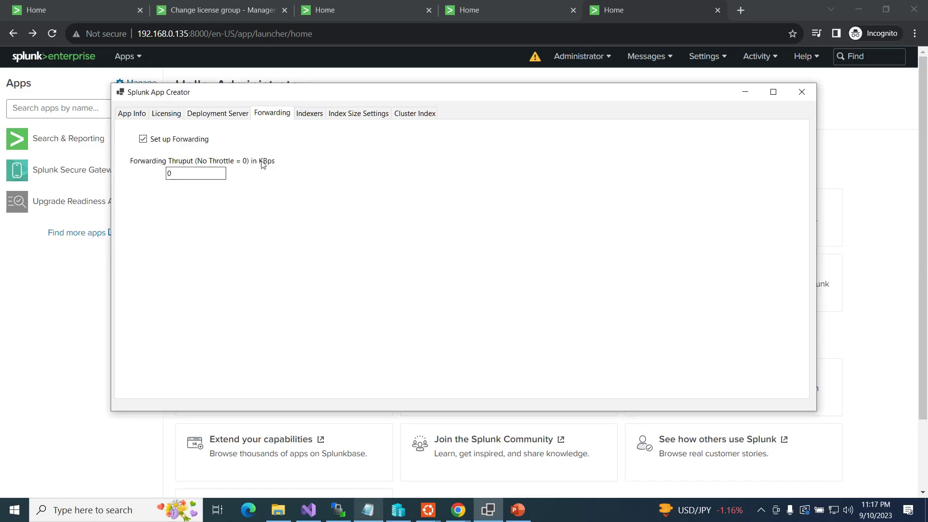
left_click(311, 114)
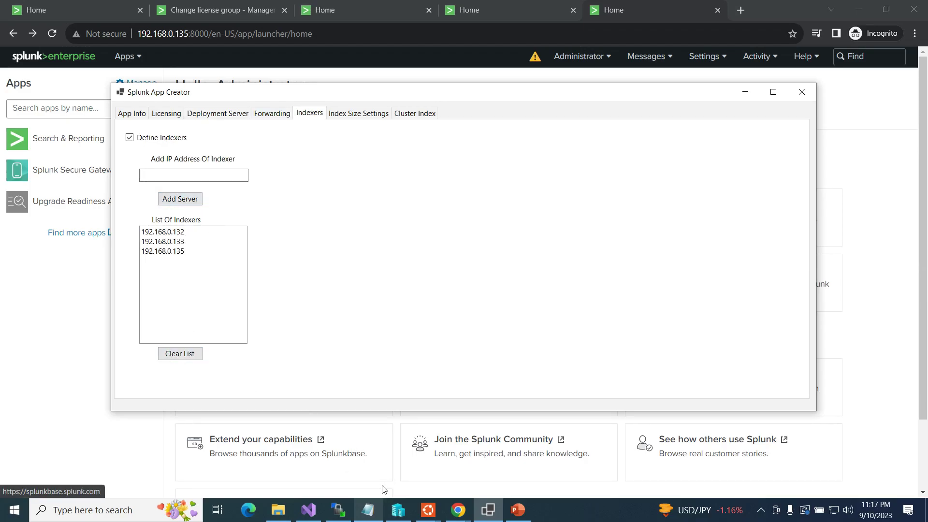
left_click(370, 506)
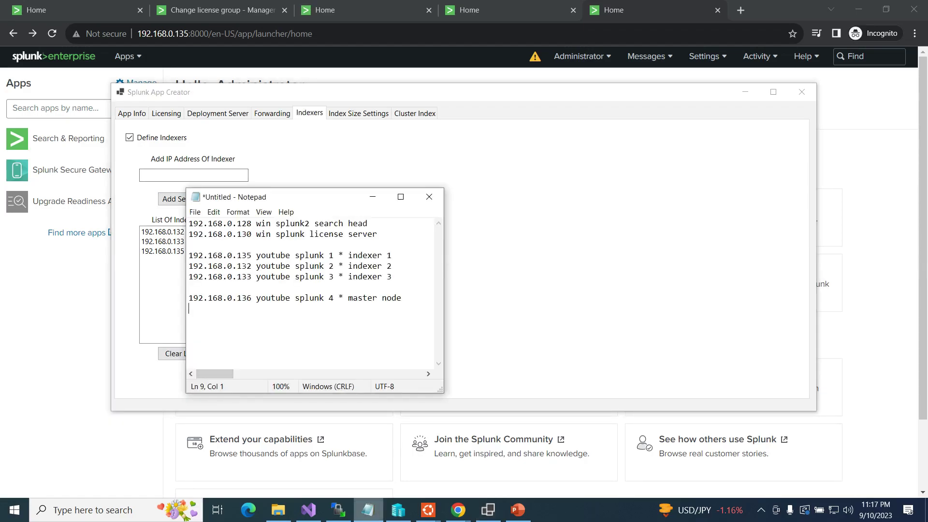
left_click(497, 239)
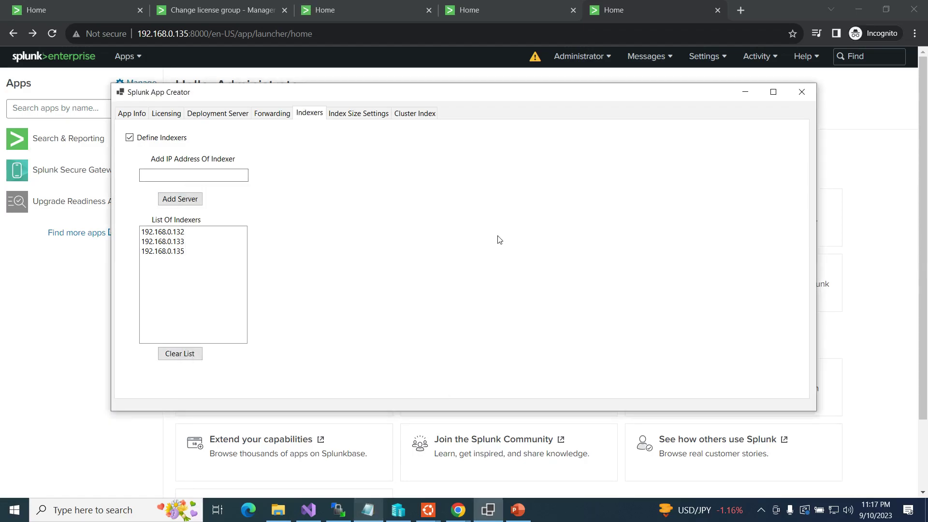
left_click(367, 114)
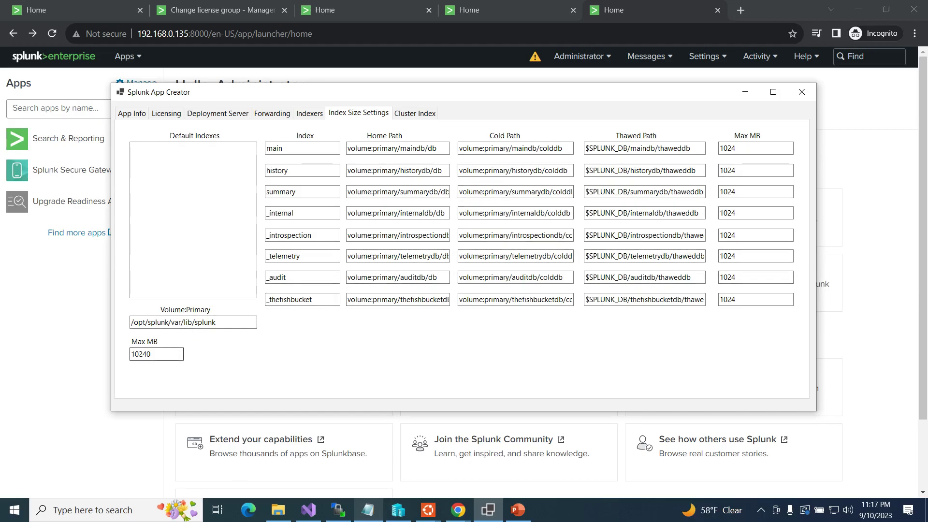
- Enable index clustering: label MyLabel, replication factor 3, search factor 2, cluster server 192.168.0.136
left_click(417, 114)
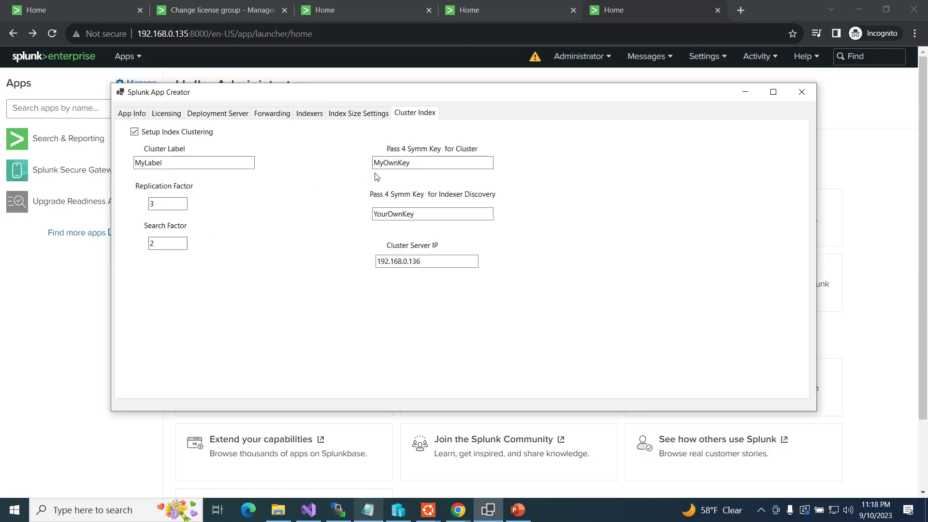
double_click(389, 163)
left_click(410, 163)
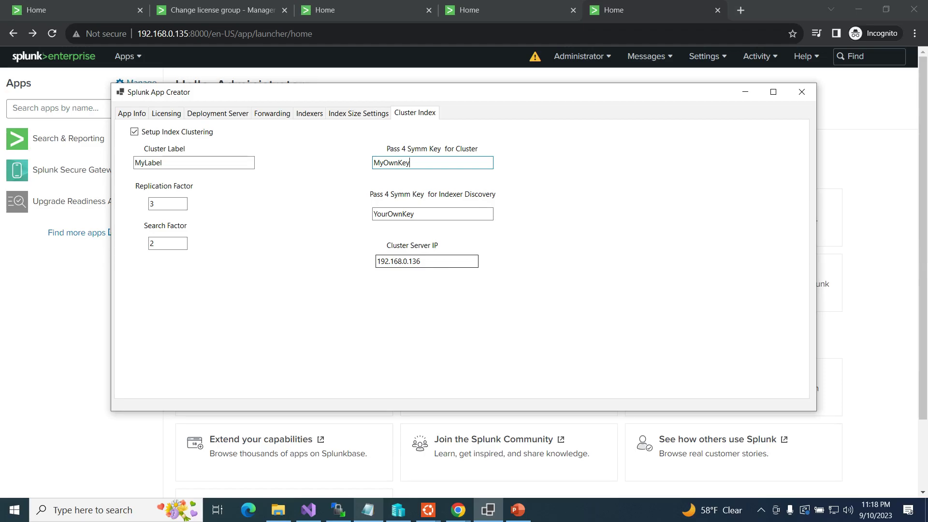
key("Tab")
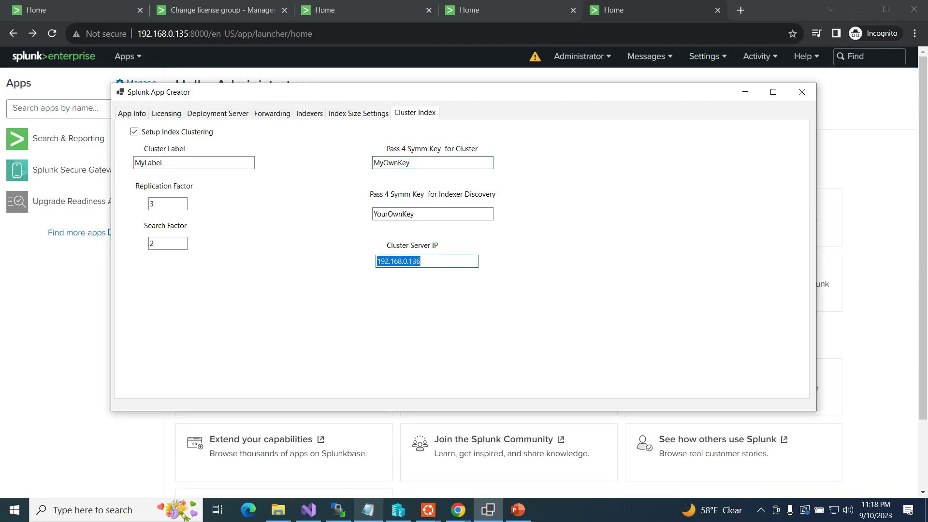
left_click(435, 264)
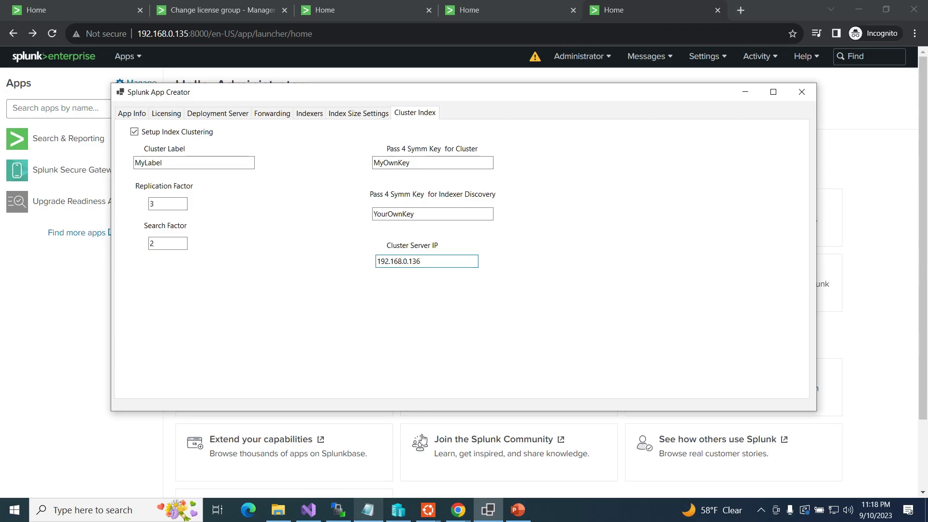
left_click(371, 516)
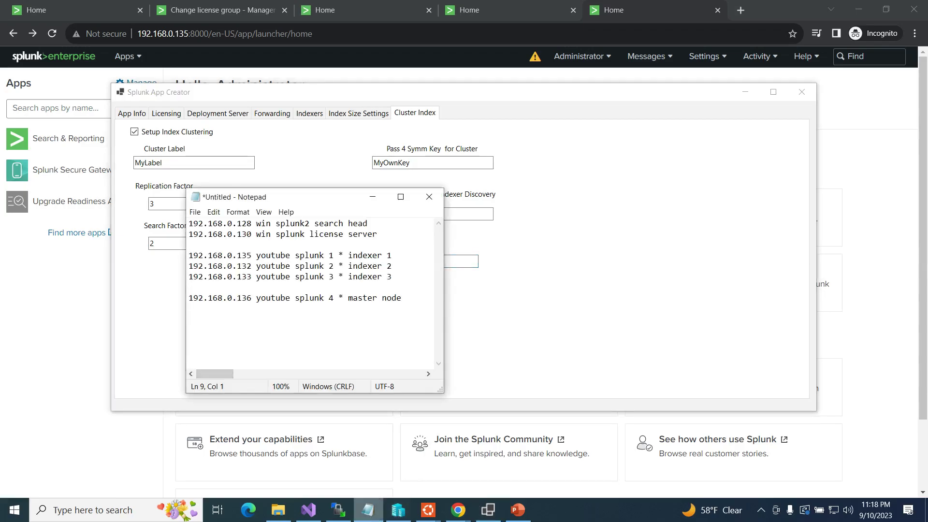
left_click(489, 302)
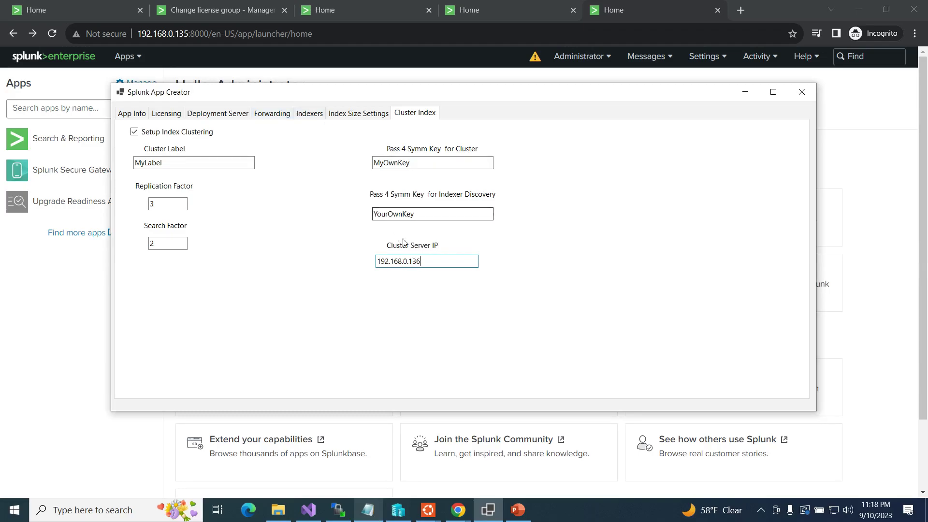
- Review the license, deployment server, indexer, index size and clustering settings once more
left_click(144, 115)
left_click(166, 115)
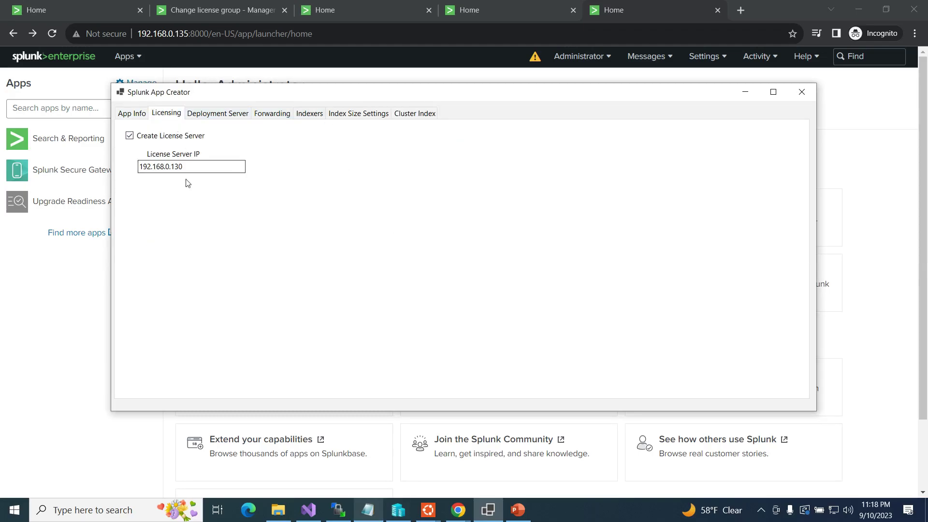
left_click(216, 113)
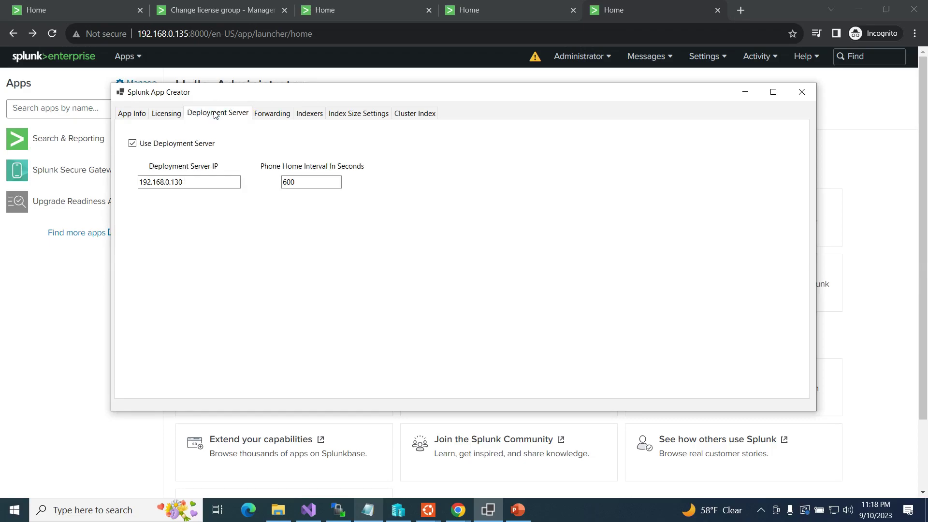
left_click(309, 113)
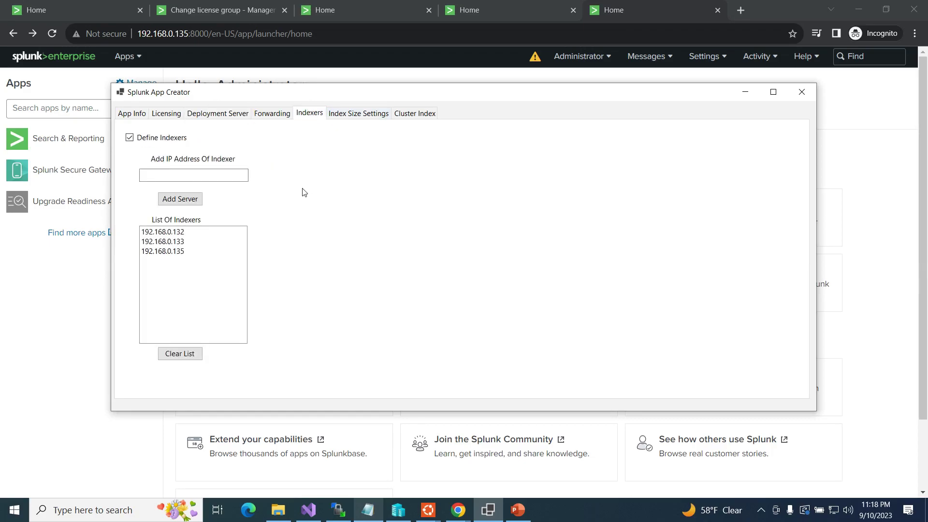
left_click(358, 114)
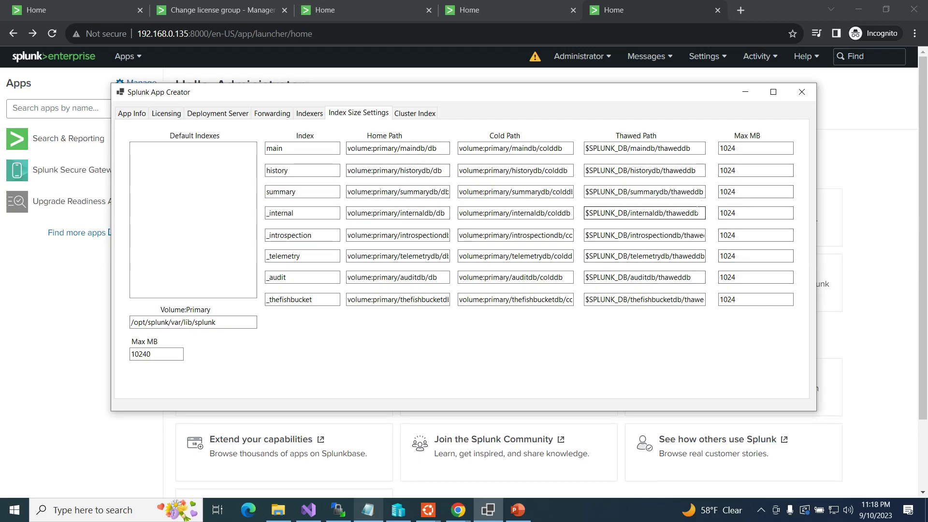
left_click(415, 113)
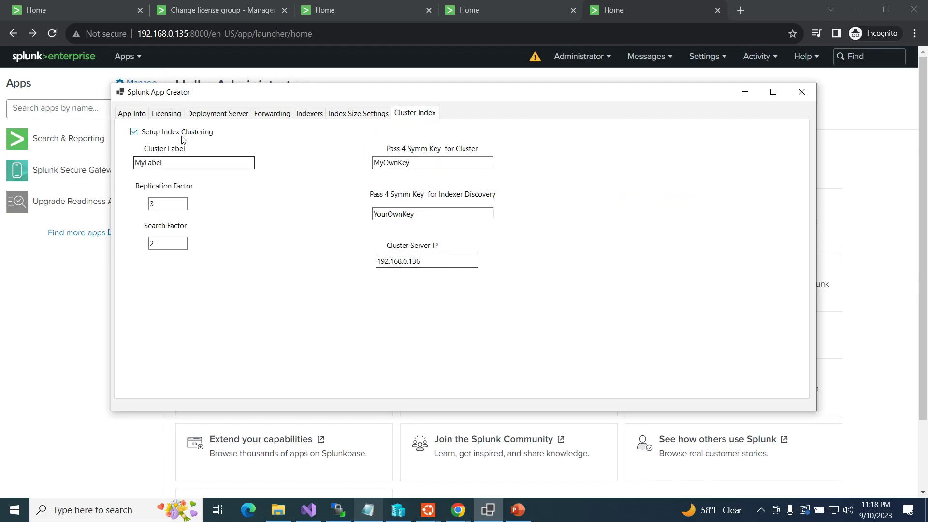
- Create the apps from App Info and dismiss the success message
left_click(132, 113)
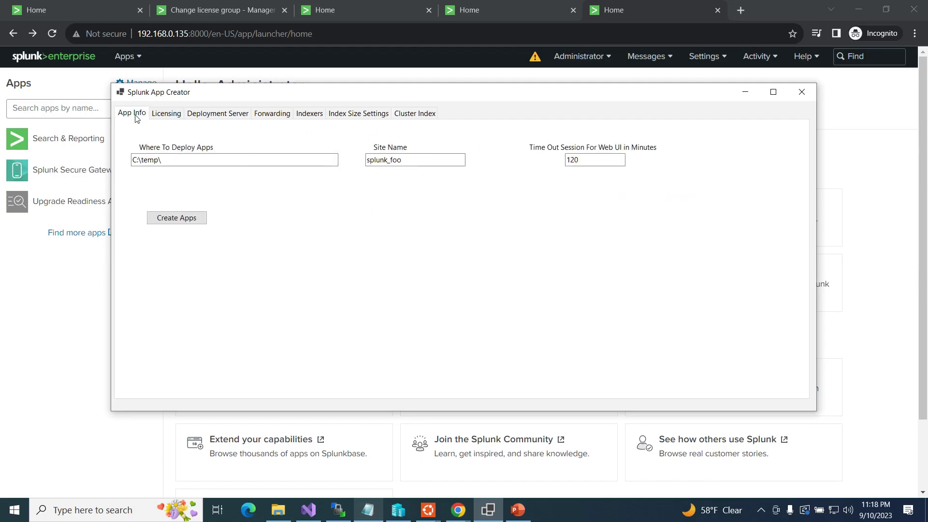
left_click(175, 222)
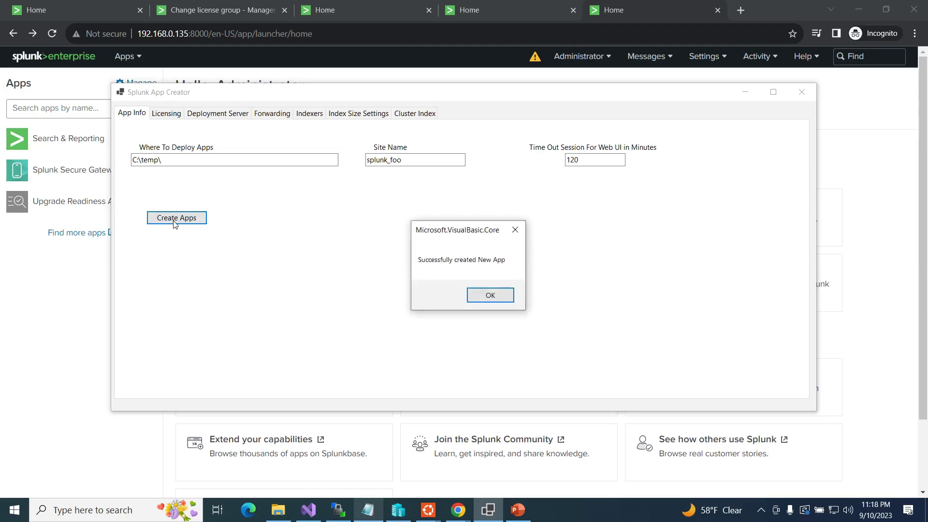
left_click(489, 295)
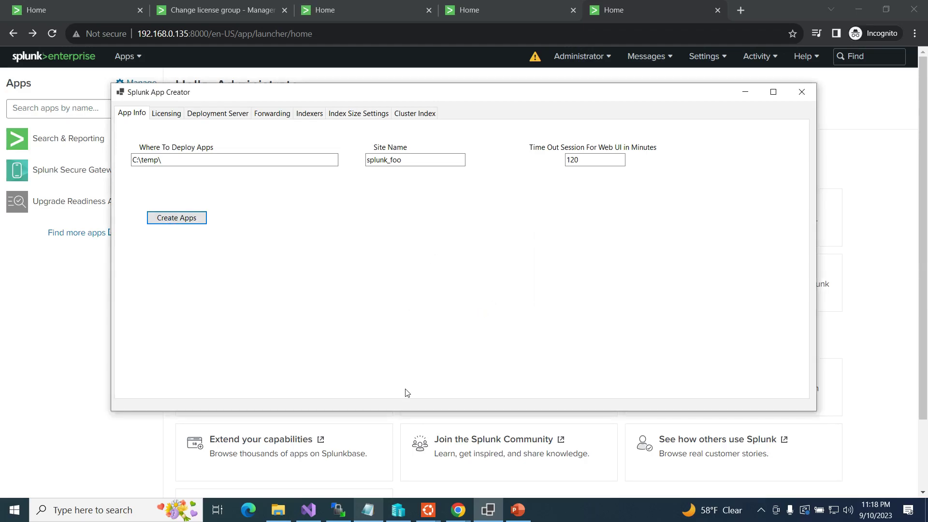
- Open C:\temp\splunk_foo and read its help file listing which apps go on each server role
left_click(279, 510)
double_click(315, 165)
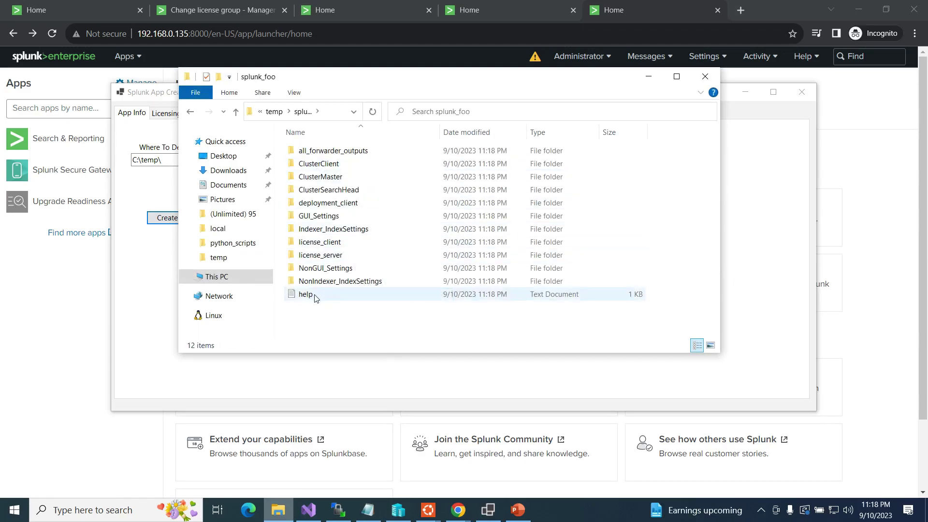
double_click(314, 296)
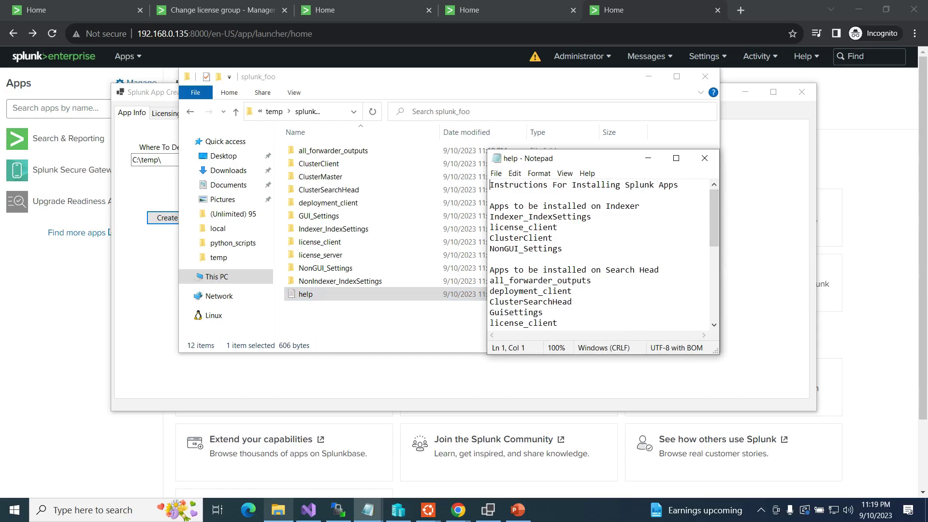
scroll(715, 325, "down", 5)
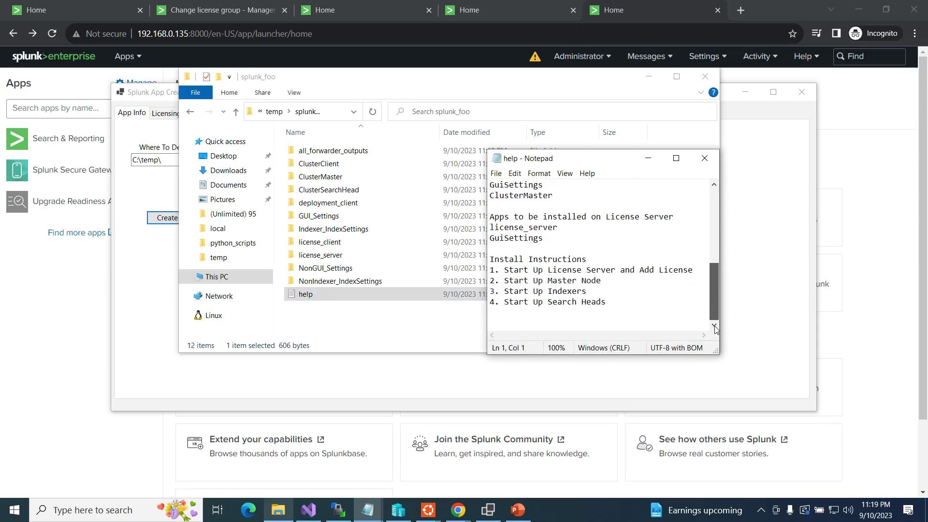
left_click_drag(715, 312, 712, 221)
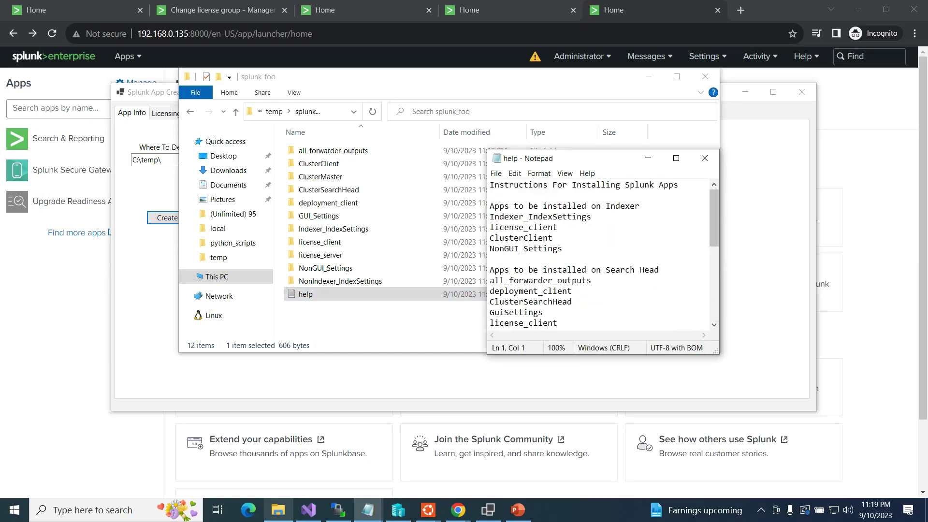
left_click(341, 513)
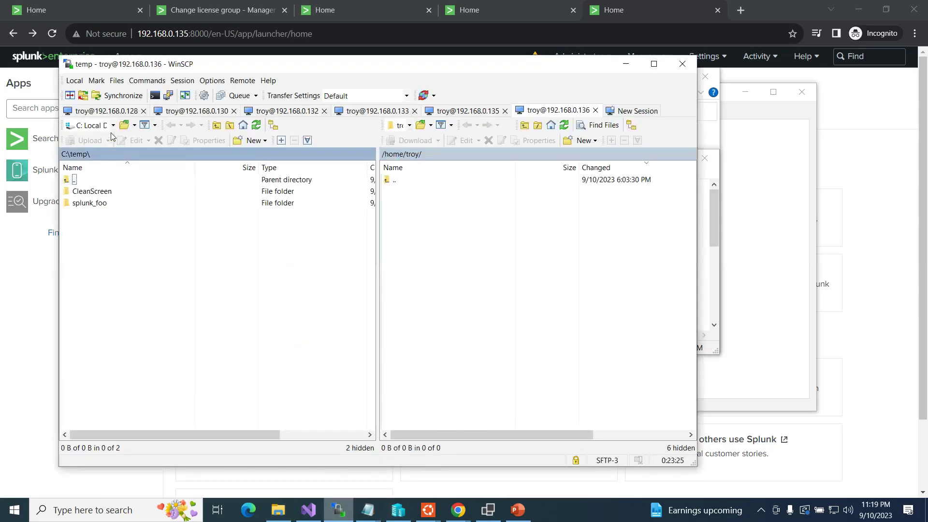
- Switch WinSCP to the 192.168.0.128 session with the IP notes, help file and splunk_foo folder at hand
left_click(108, 115)
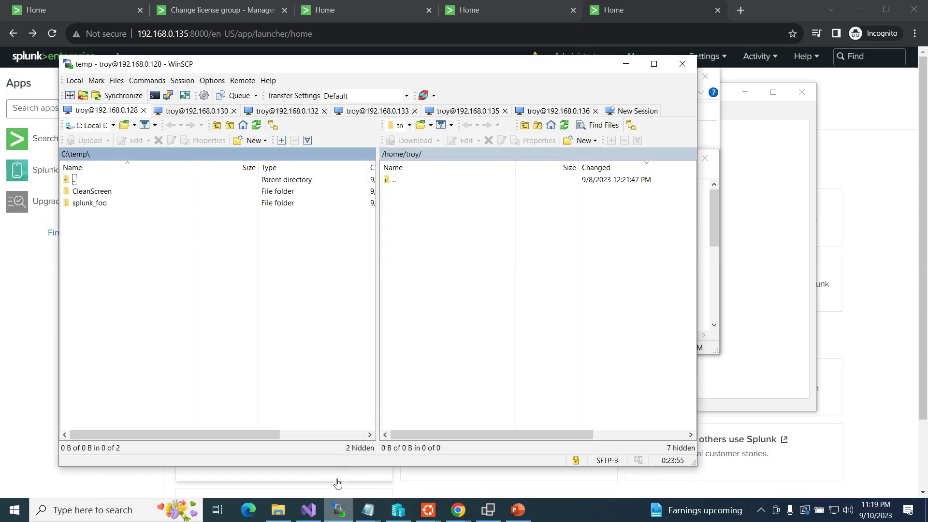
mouse_move(363, 515)
left_click(347, 459)
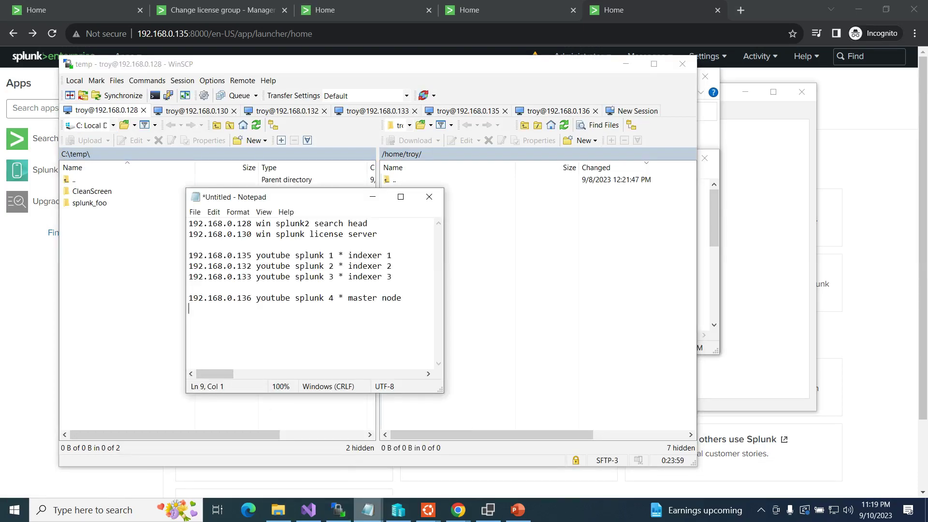
mouse_move(367, 512)
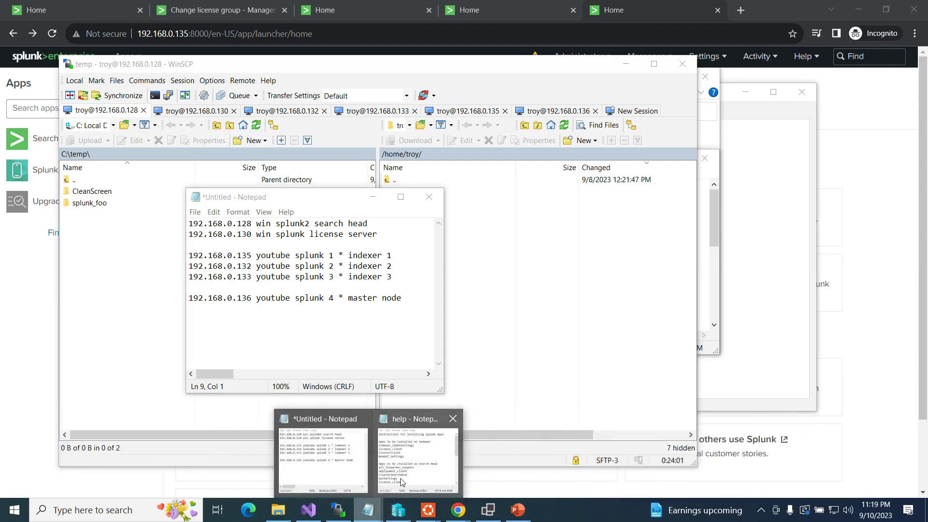
left_click(435, 447)
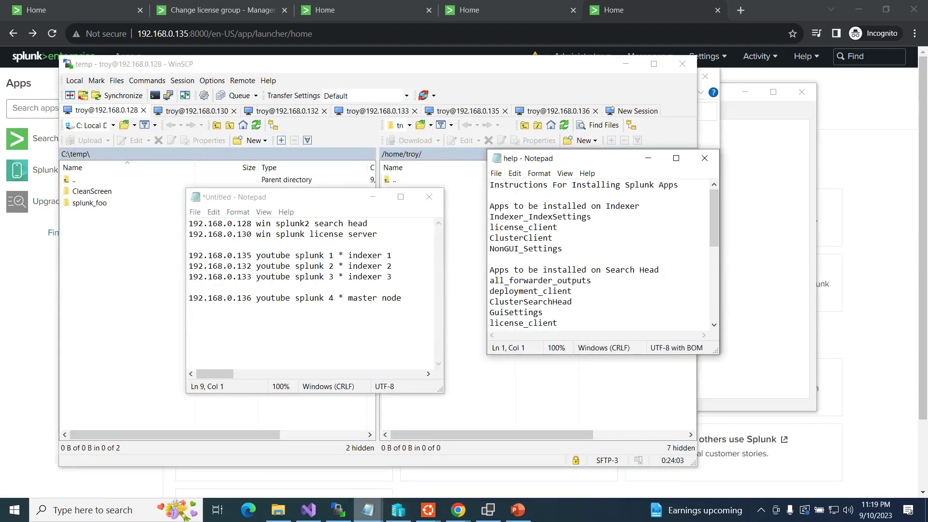
scroll(599, 254, "down", 1)
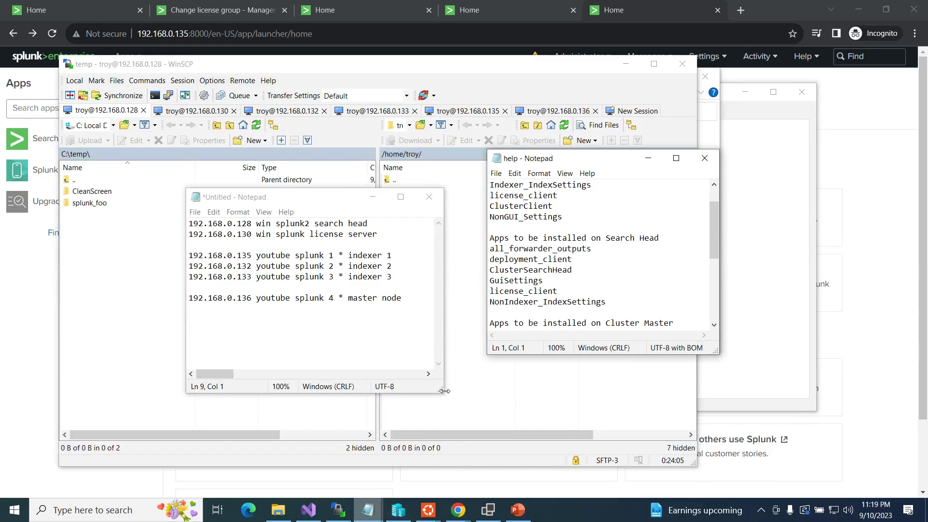
mouse_move(278, 512)
left_click(311, 478)
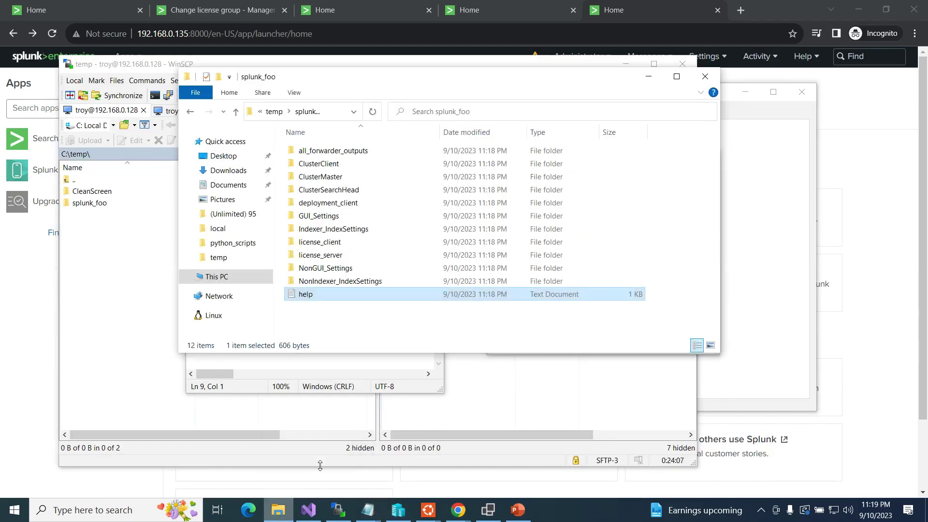
- Arrange the splunk_foo folder, IP notes and help windows so the folder list is visible
left_click_drag(431, 82, 745, 143)
left_click(304, 203)
left_click_drag(304, 203, 165, 191)
mouse_move(361, 518)
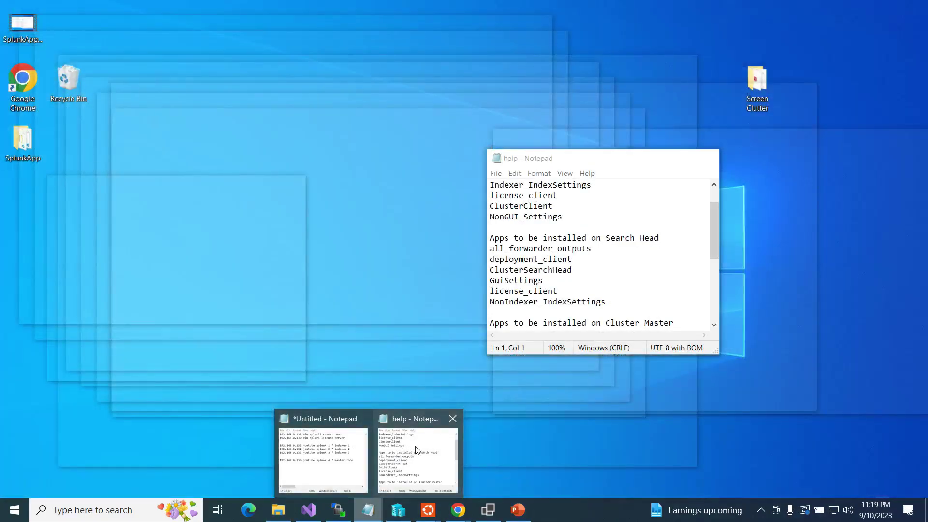
left_click(418, 449)
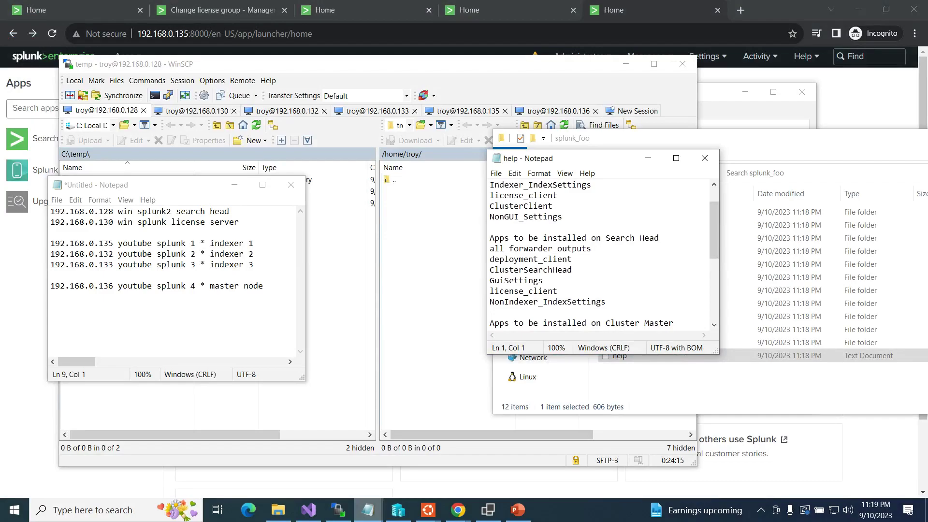
left_click_drag(596, 160, 285, 198)
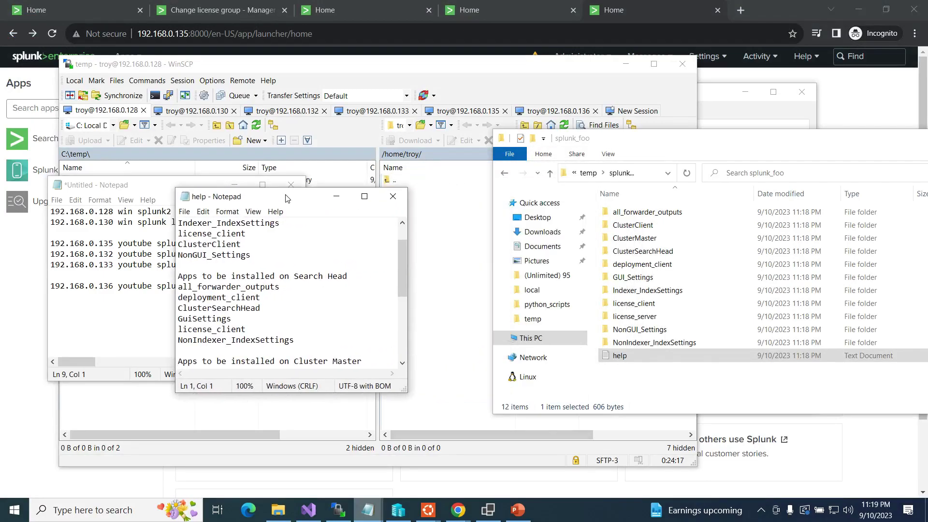
- Upload all_forwarder_outputs, deployment_client, ClusterSearchHead, GUI_Settings, license_client and NonIndexer_IndexSettings to 192.168.0.128's /home/troy/
left_click(668, 213)
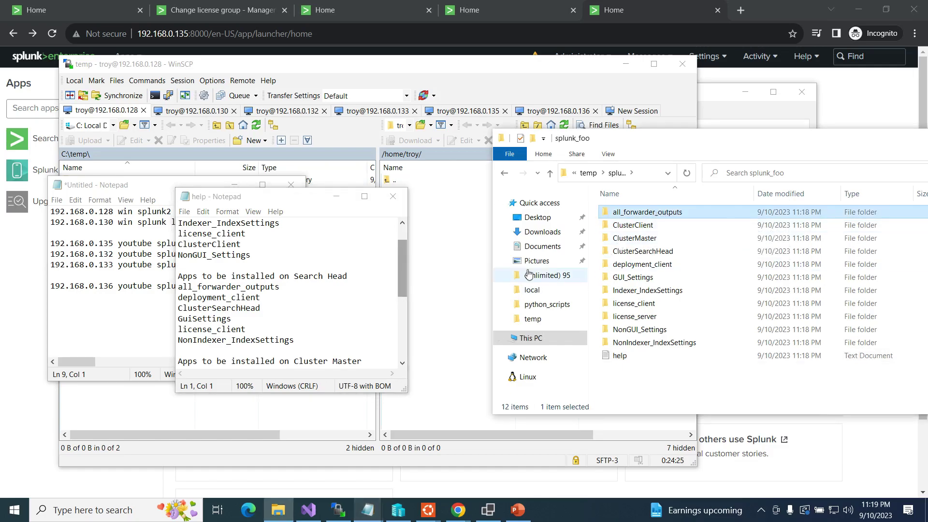
left_click(652, 265, "ctrl")
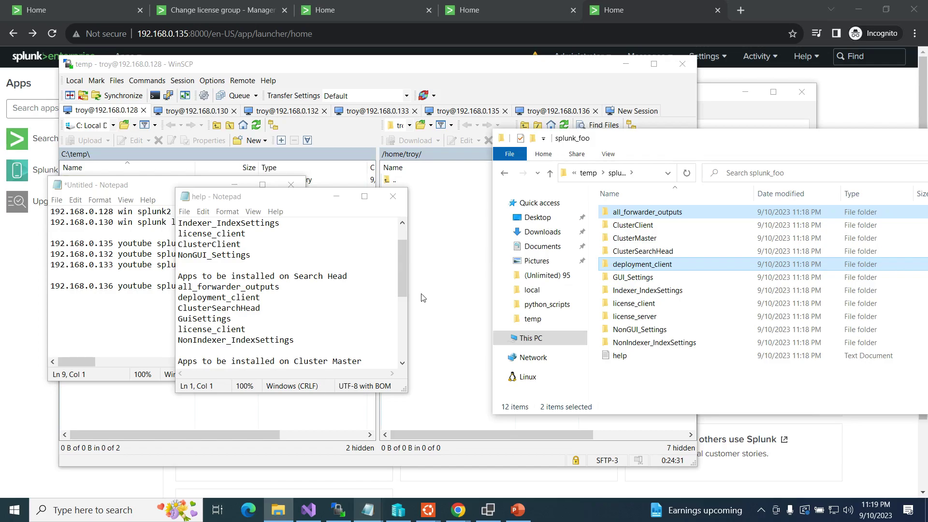
left_click(658, 257, "ctrl")
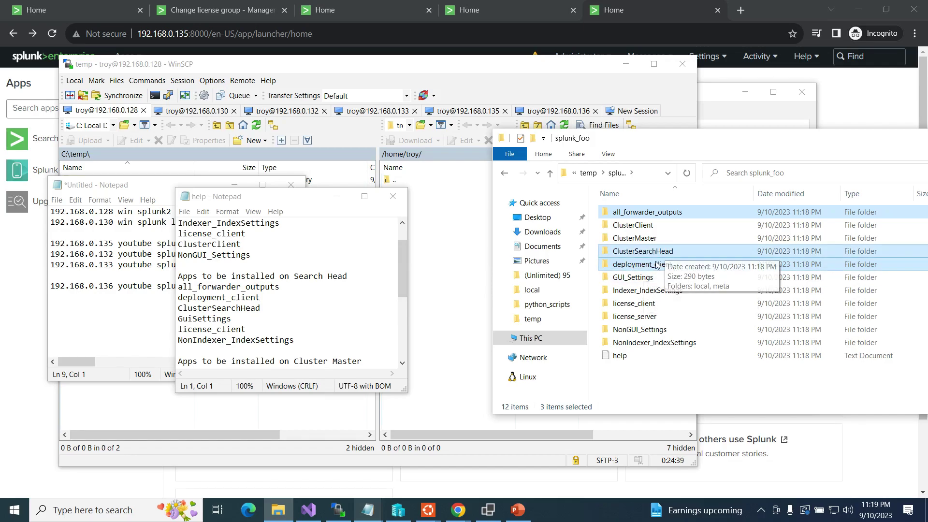
left_click(630, 282, "ctrl")
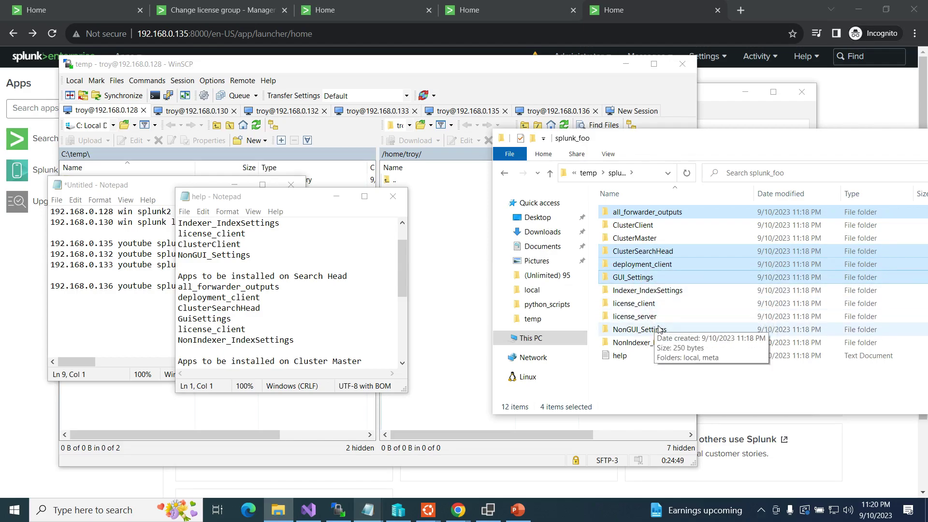
left_click(634, 303, "ctrl")
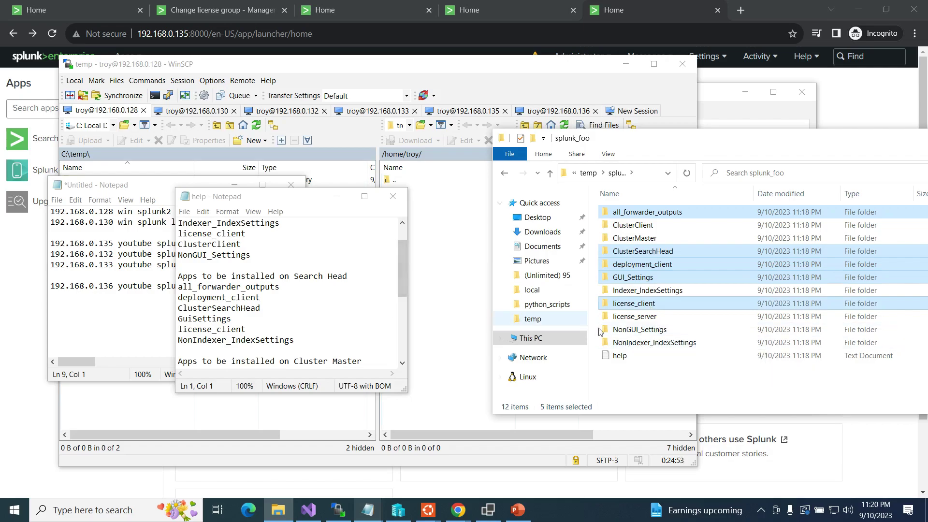
left_click(641, 343, "ctrl")
left_click_drag(698, 342, 453, 315)
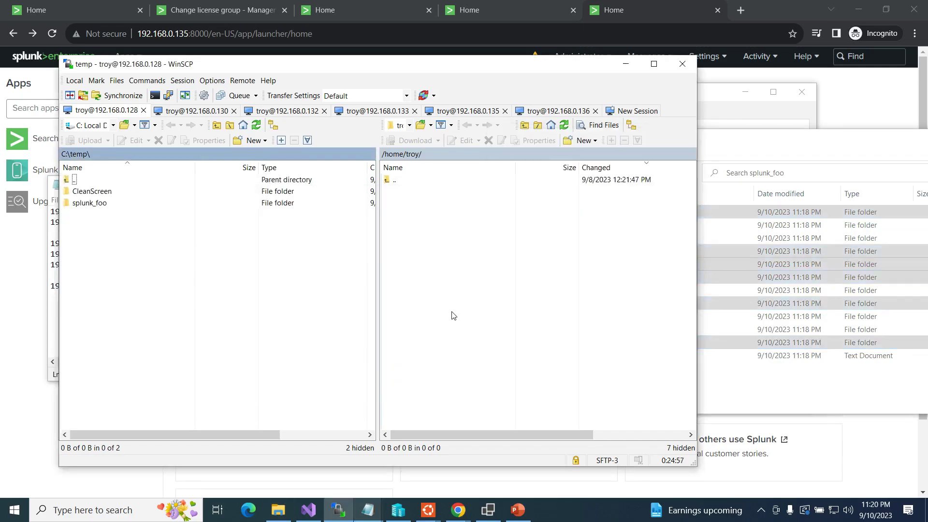
- Switch to the 192.168.0.130 session and recheck the license server's apps in the help instructions
left_click(180, 113)
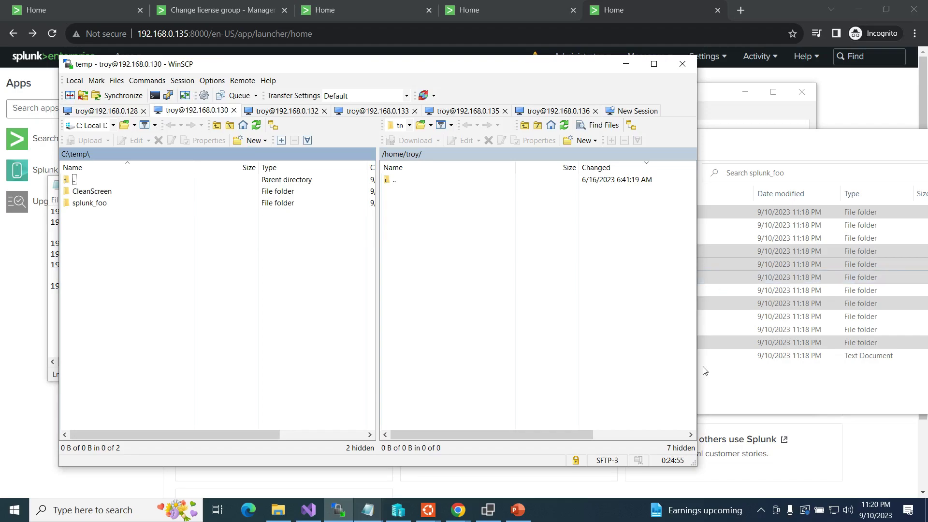
mouse_move(375, 516)
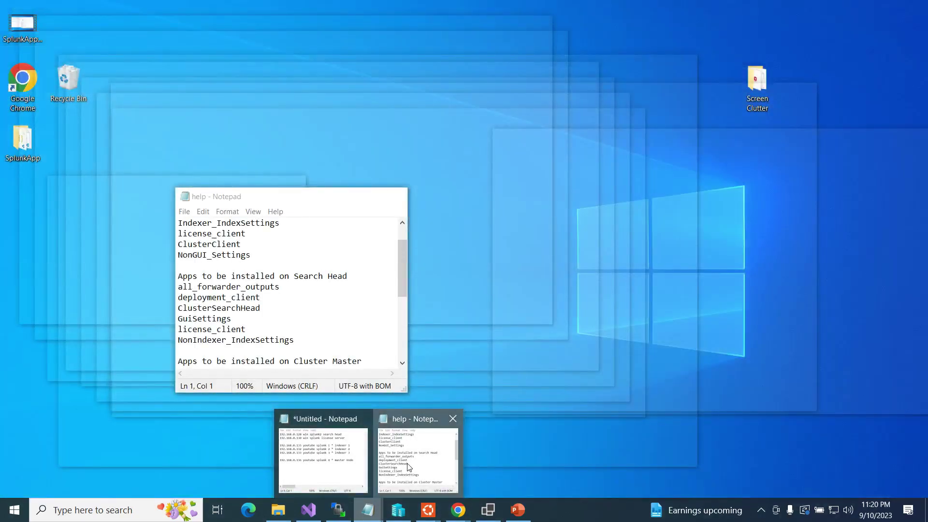
left_click(405, 425)
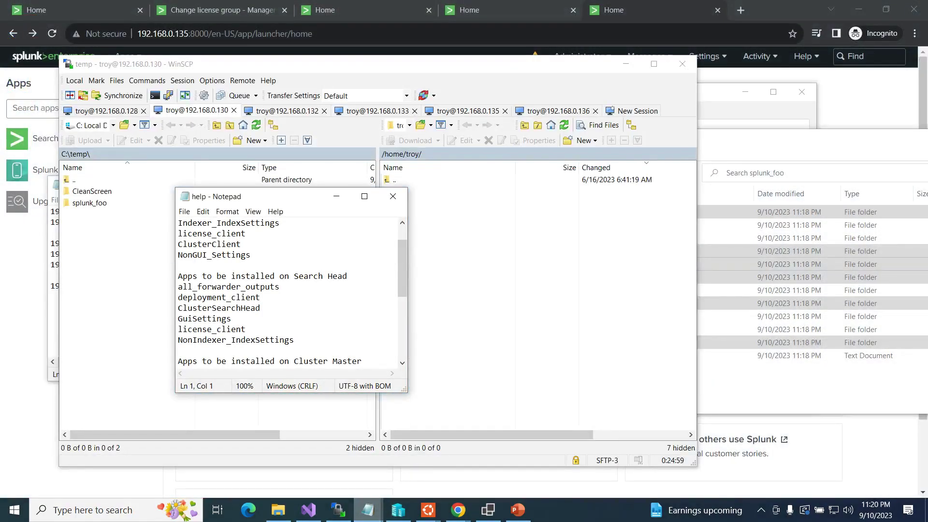
key("ctrl+Home")
scroll(287, 293, "down", 6)
scroll(288, 293, "down", 2)
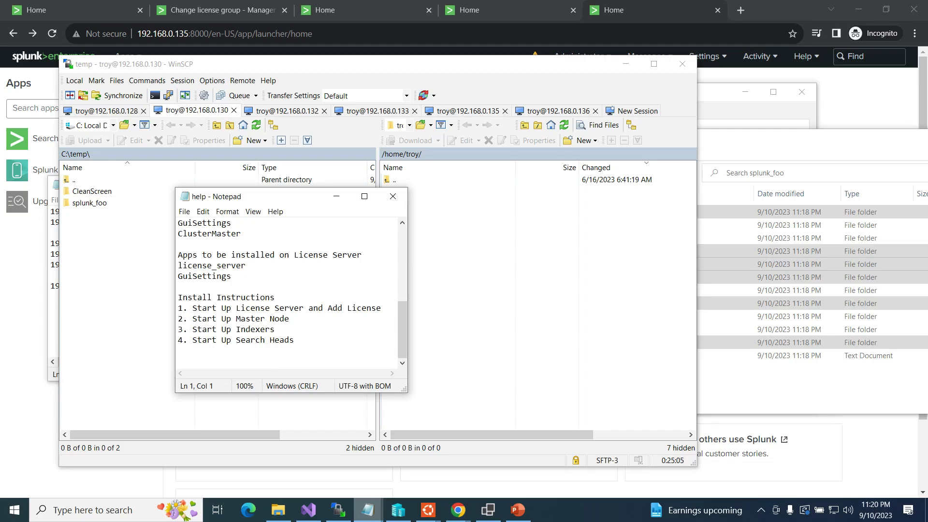
left_click(800, 144)
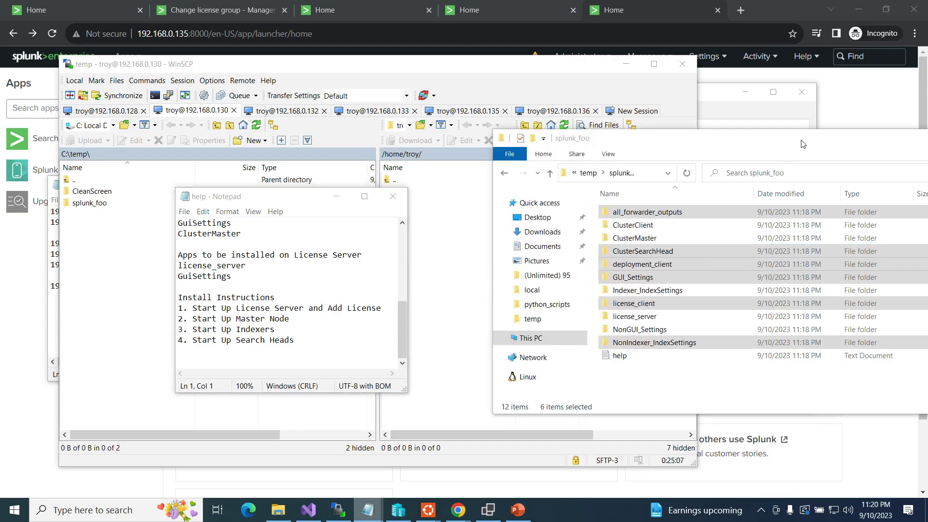
- Upload GUI_Settings and license_server to 192.168.0.130's /home/troy/, then move to the .132 session
left_click(686, 277)
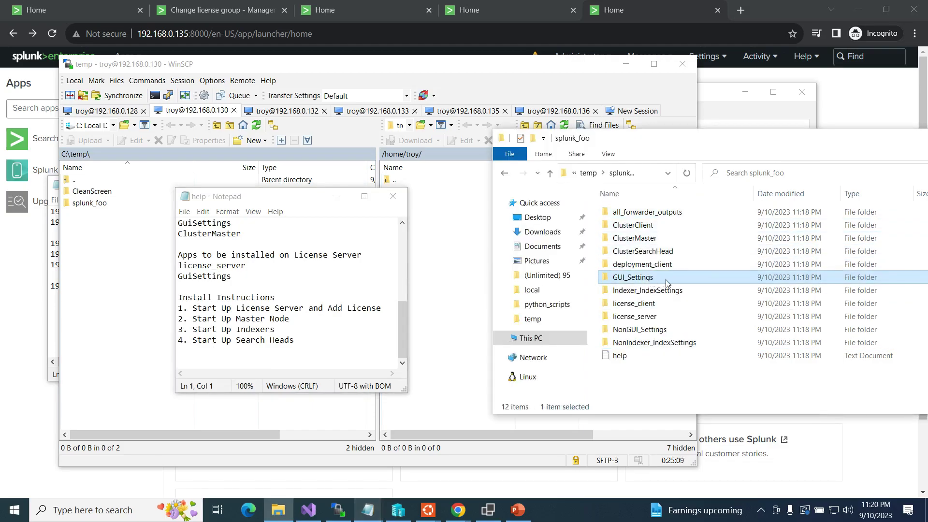
left_click(646, 316, "ctrl")
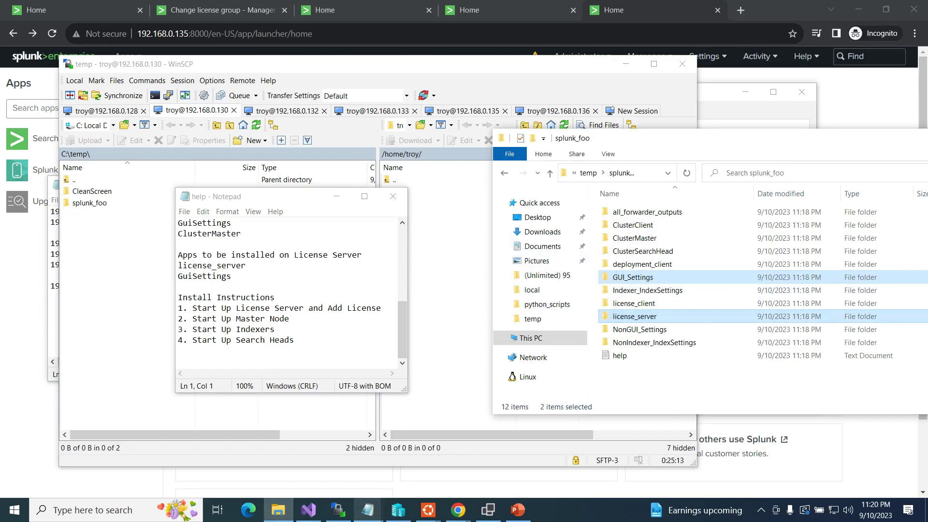
left_click_drag(527, 338, 451, 289)
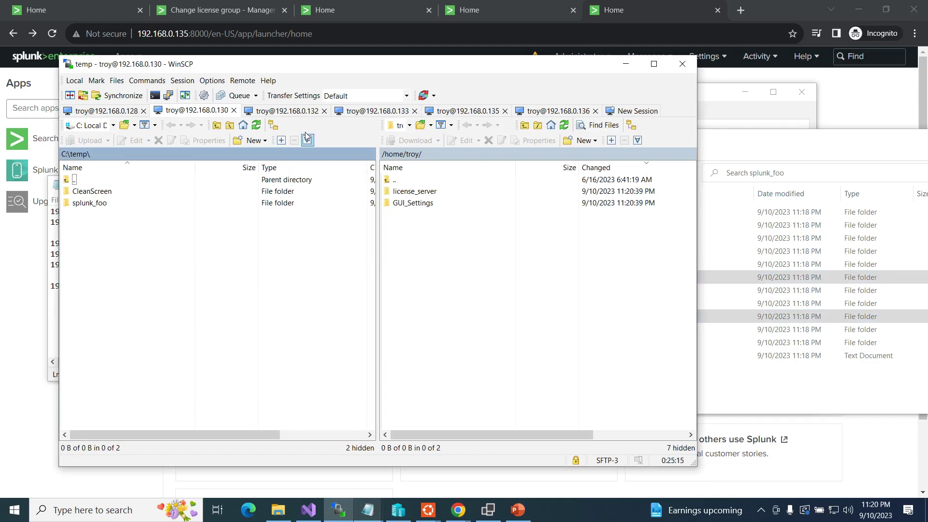
left_click(301, 113)
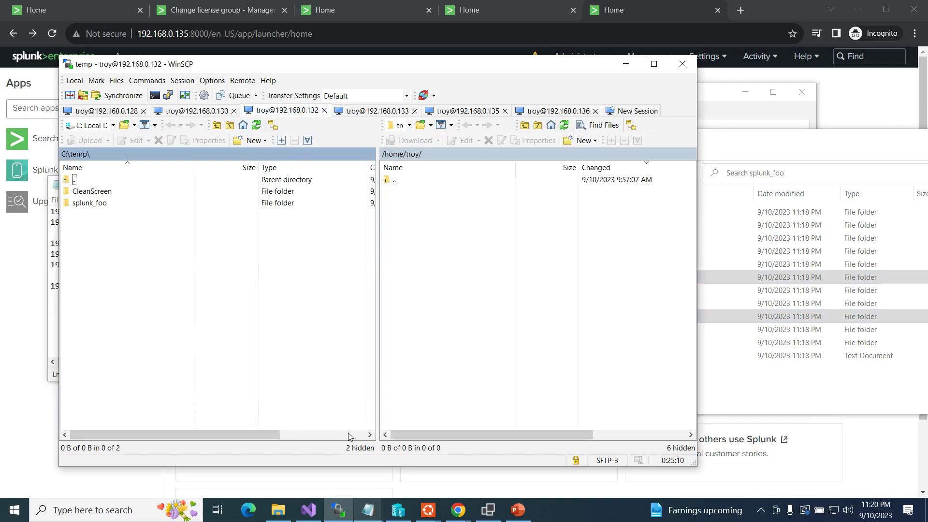
- Upload NonGUI_Settings to 192.168.0.132's /home/troy/ after checking the install instructions
mouse_move(375, 507)
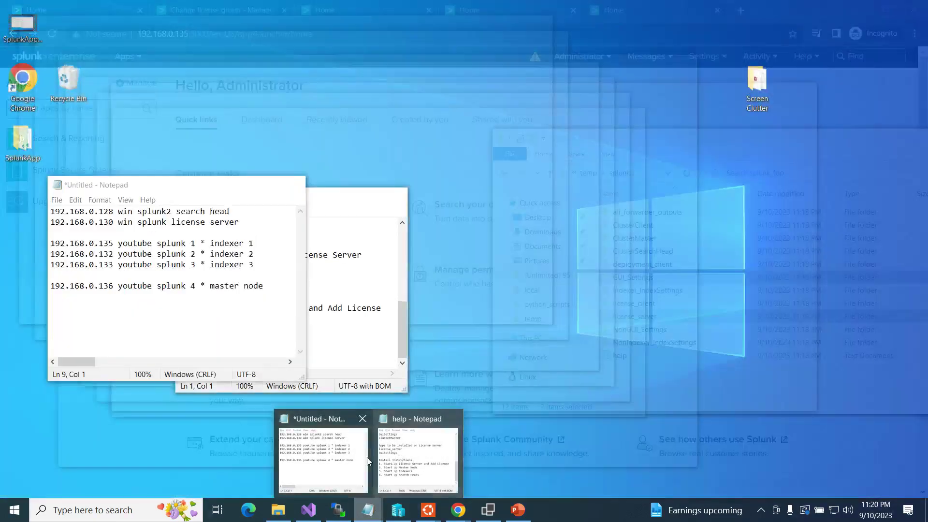
left_click(327, 452)
left_click(367, 508)
left_click(417, 459)
scroll(288, 292, "up", 6)
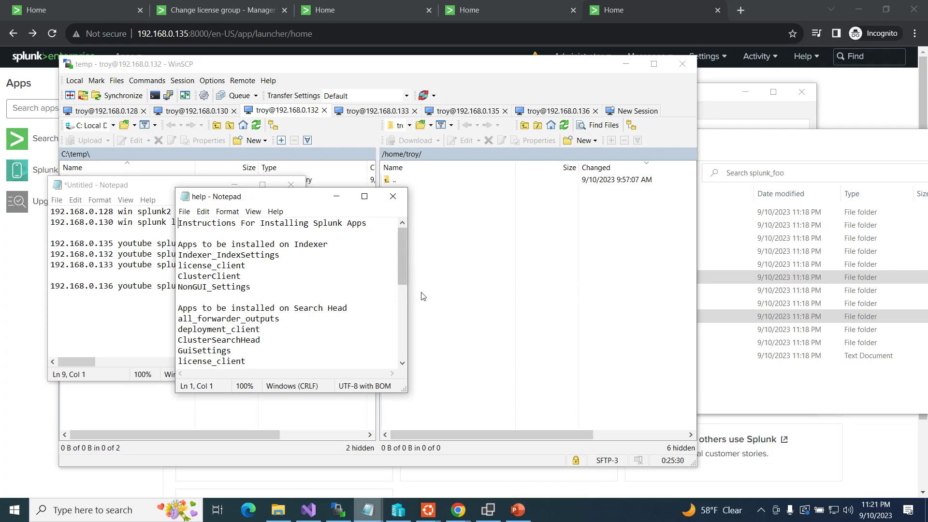
left_click(805, 145)
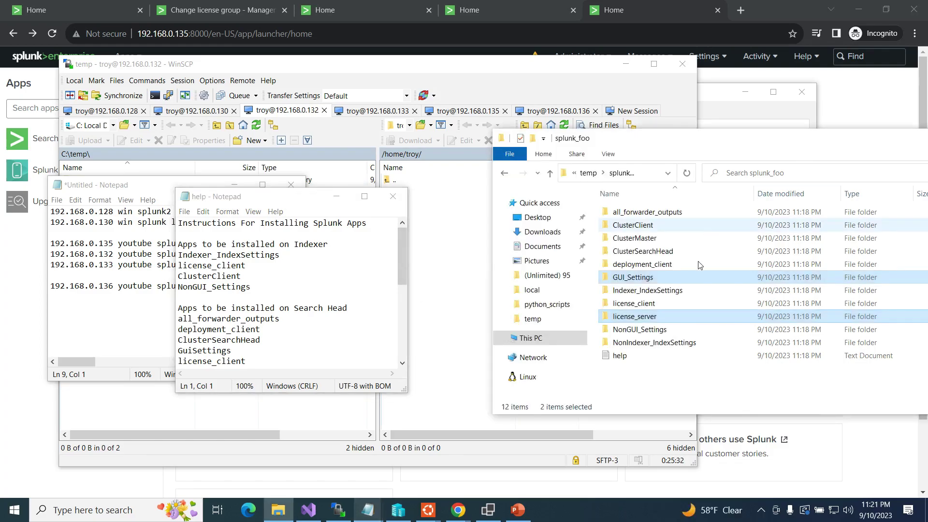
left_click(653, 330)
left_click_drag(612, 330, 458, 298)
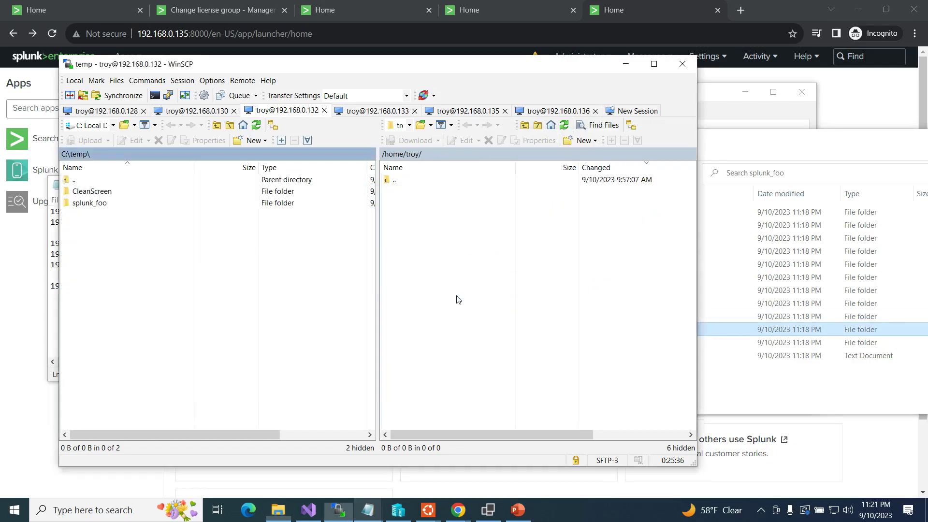
- Upload ClusterClient and license_client to the 192.168.0.132 indexer's /home/troy/
left_click(795, 132)
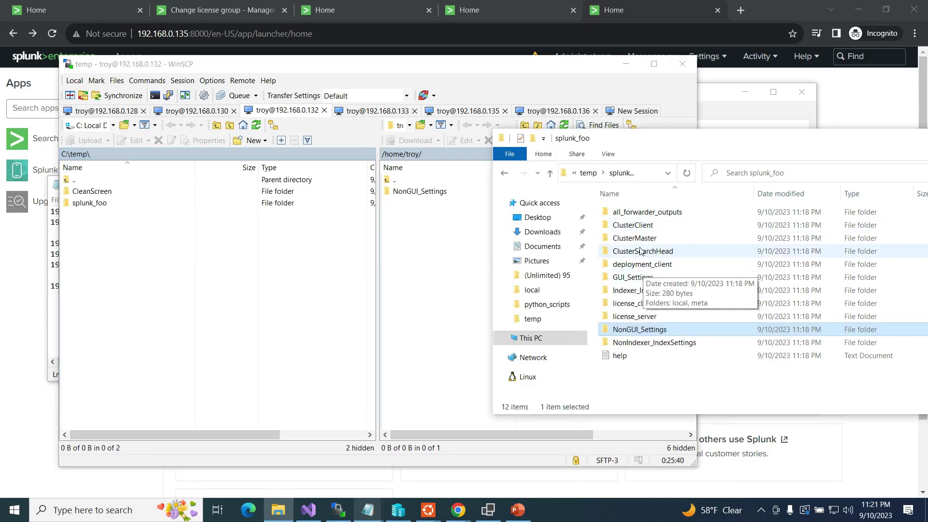
left_click(633, 225)
left_click(353, 262)
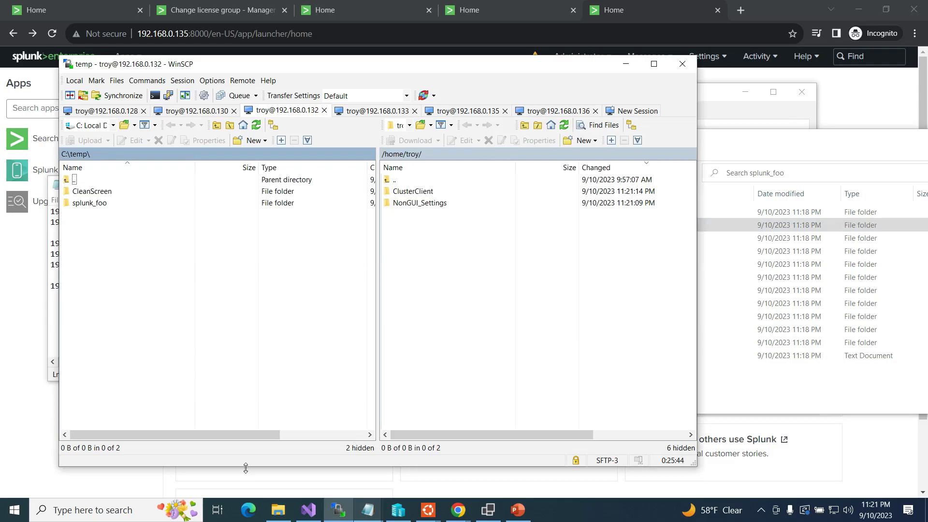
left_click(367, 510)
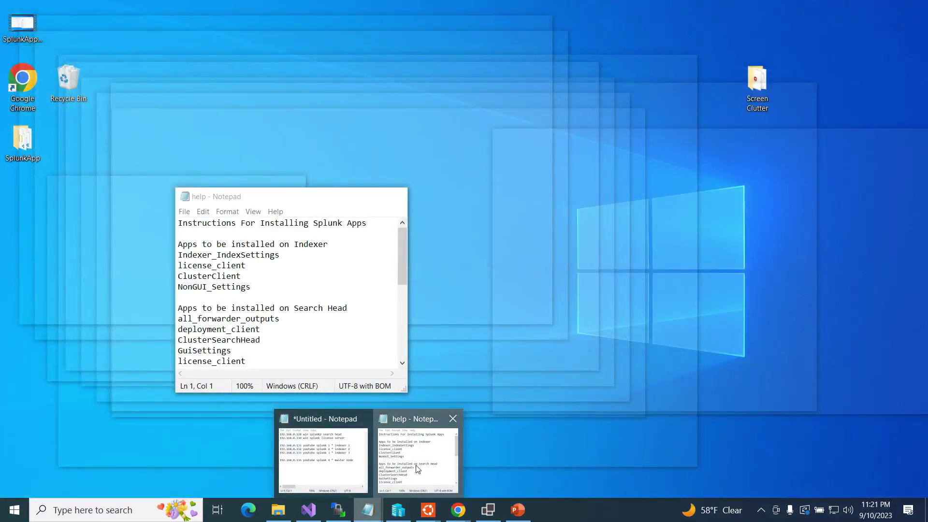
left_click(418, 468)
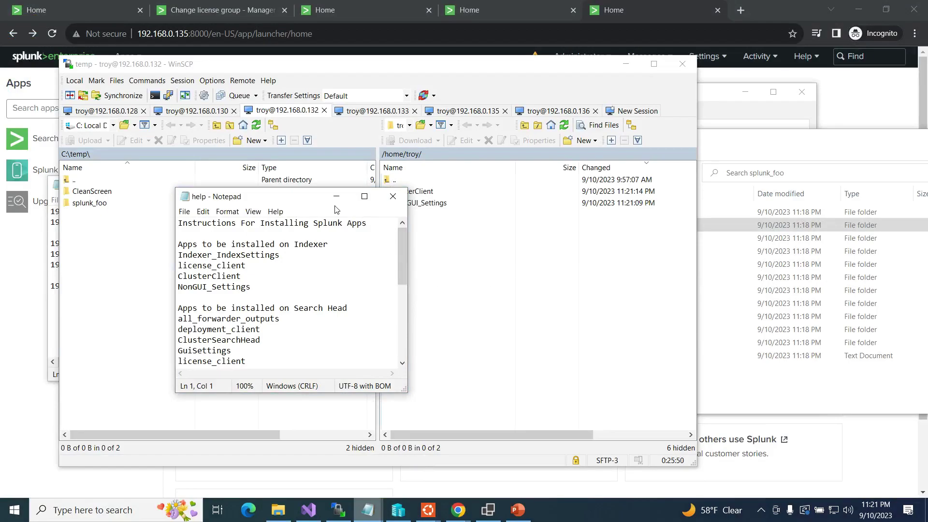
left_click_drag(307, 200, 248, 209)
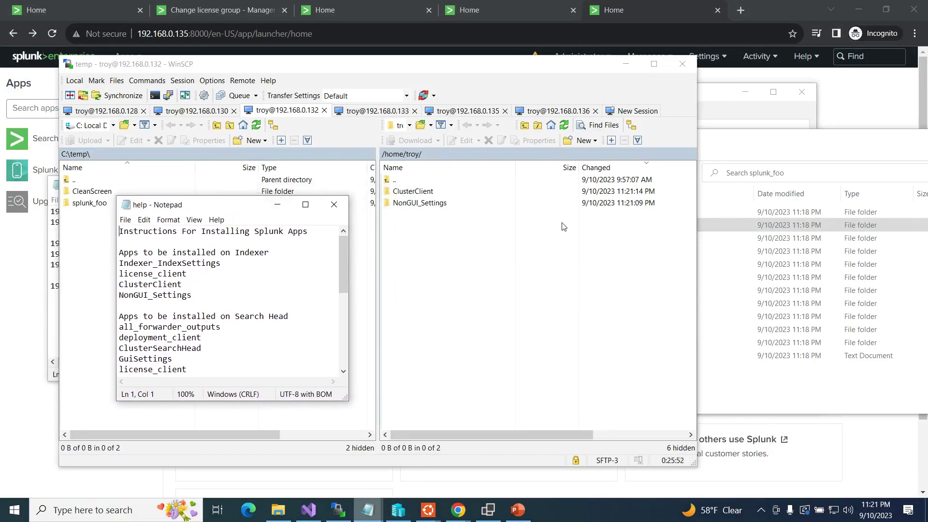
left_click(780, 154)
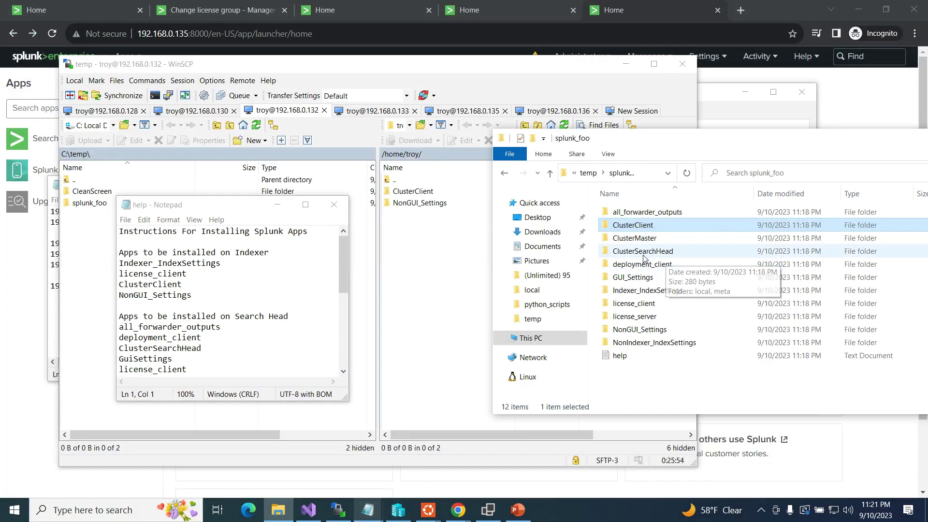
left_click_drag(638, 302, 488, 280)
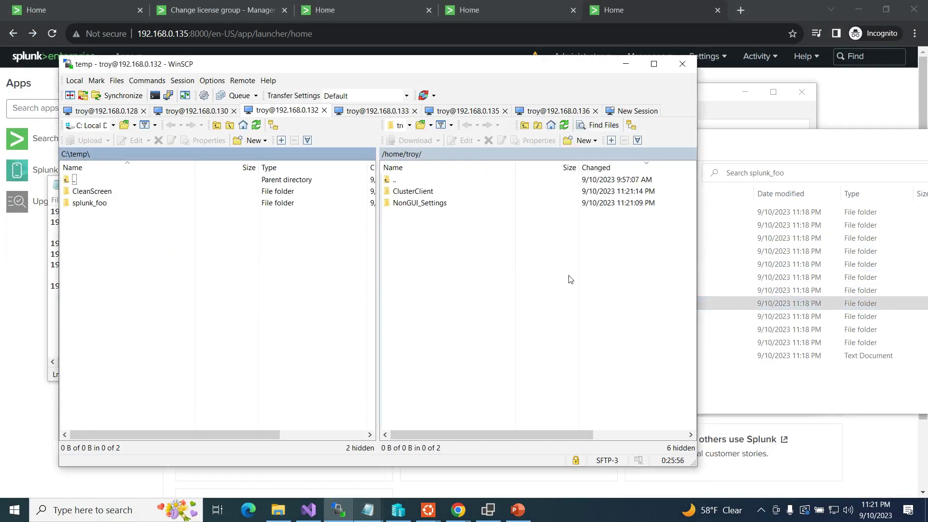
- Copy the indexer apps to 192.168.0.133 and .135, ending on the 192.168.0.136 session
left_click(796, 155)
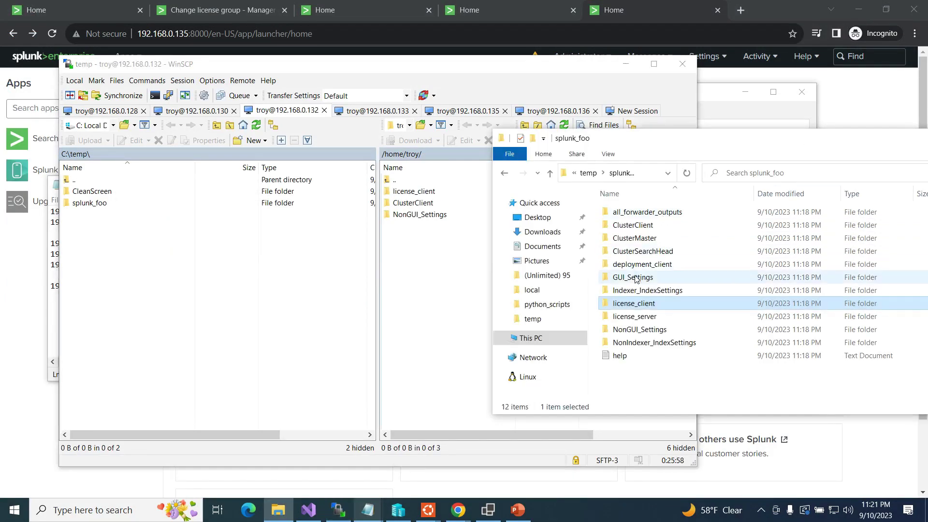
left_click(631, 226, "ctrl")
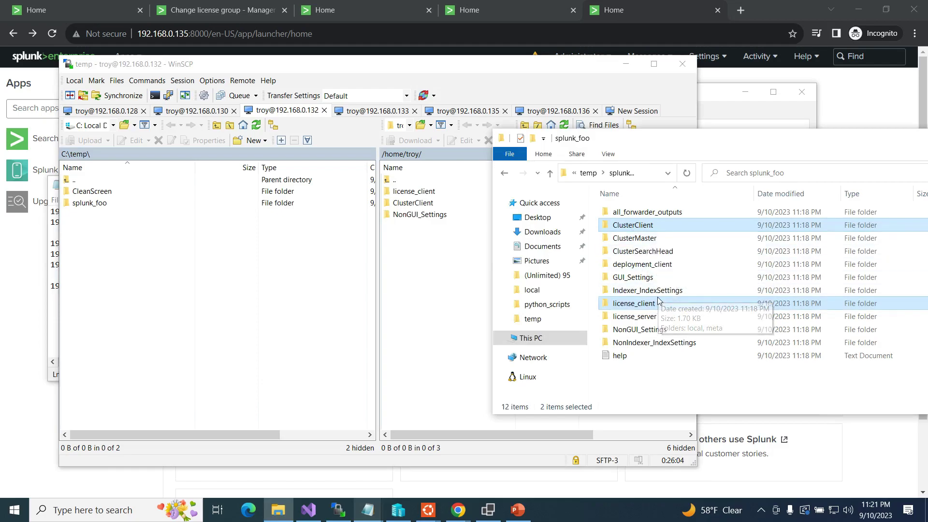
left_click(648, 332, "ctrl")
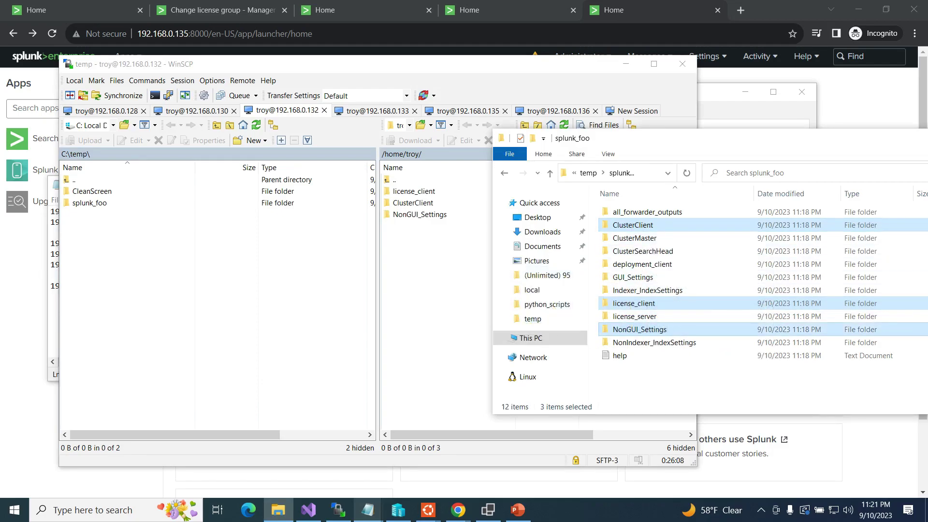
mouse_move(648, 332)
left_mouse_down()
mouse_move(491, 307)
mouse_move(544, 328)
mouse_move(642, 333)
left_mouse_up()
left_click(377, 110)
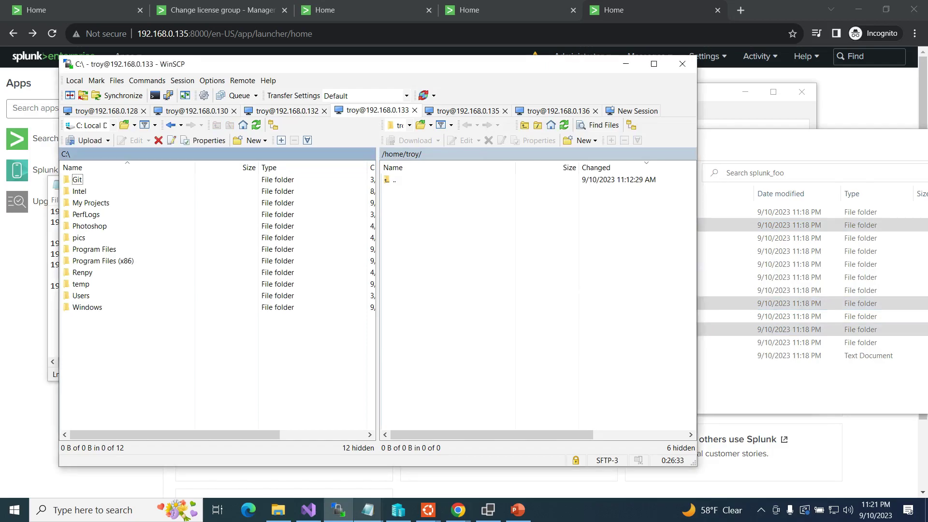
left_click(467, 110)
key("alt+Tab")
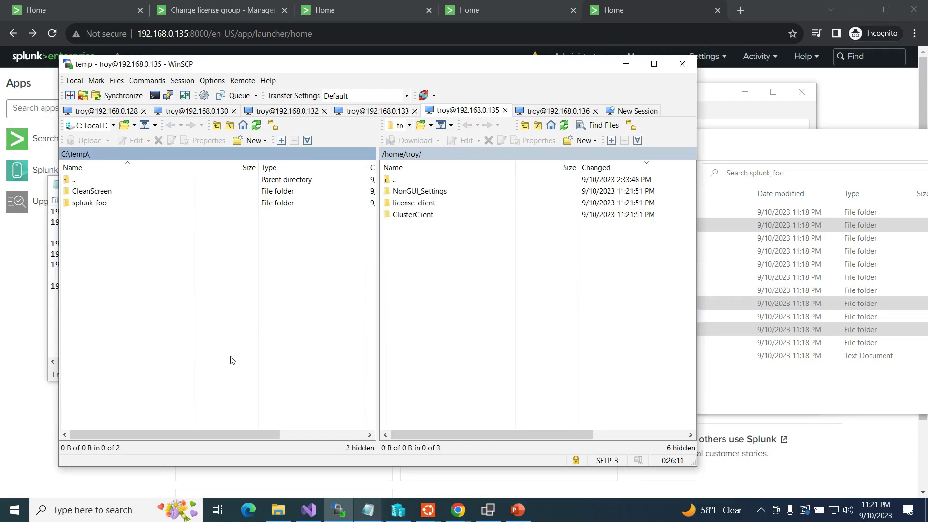
left_click(570, 112)
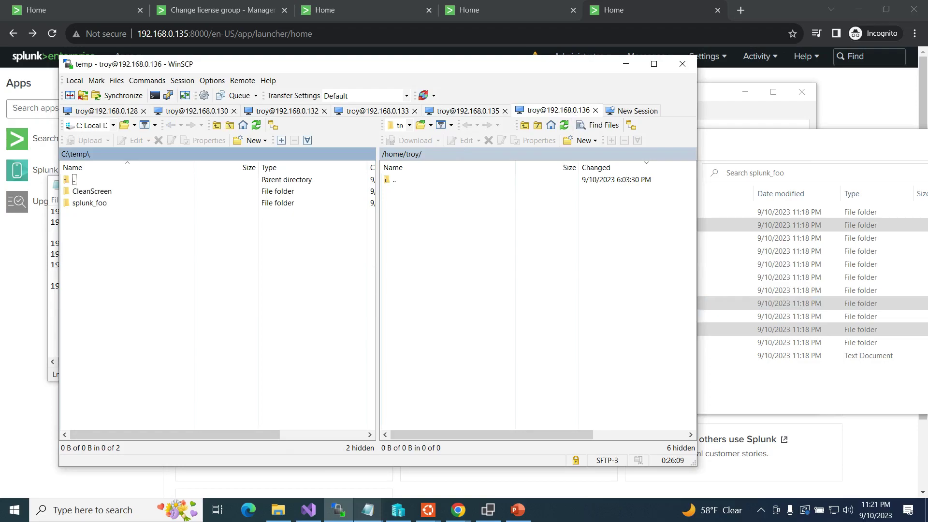
left_click(51, 263)
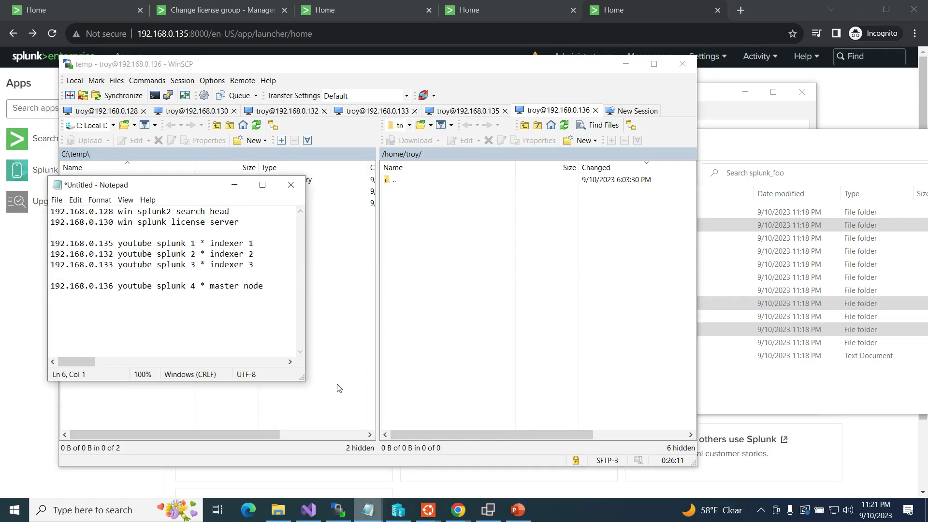
- Scroll through the install instructions notes to check which apps the master node needs
mouse_move(367, 510)
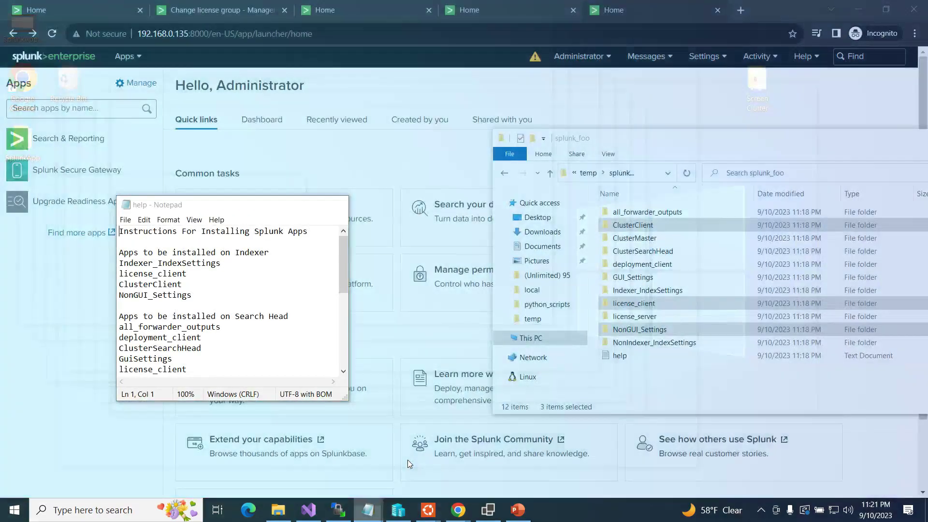
left_click(407, 460)
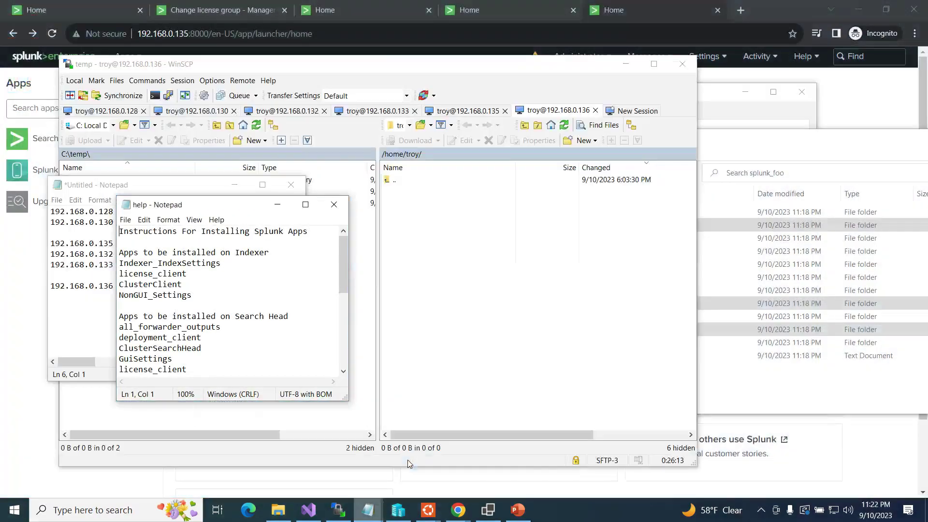
scroll(233, 301, "down", 5)
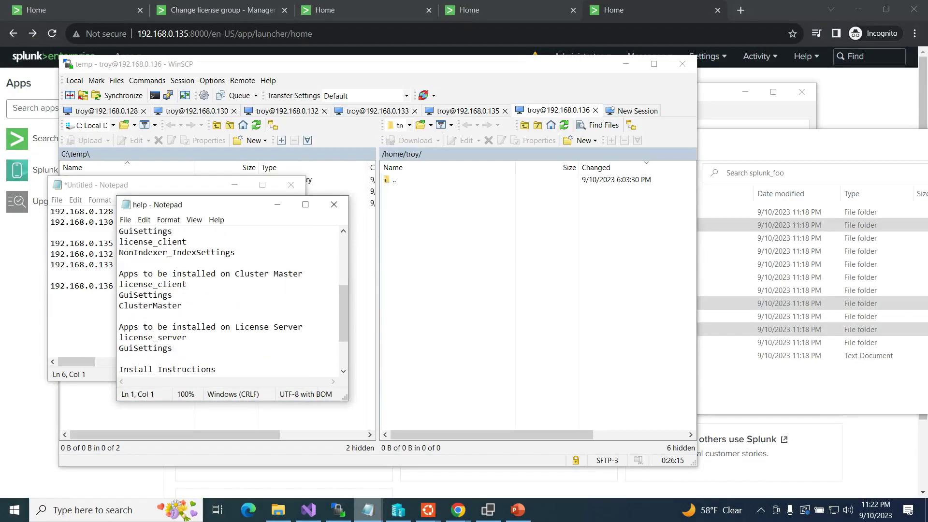
scroll(234, 301, "down", 2)
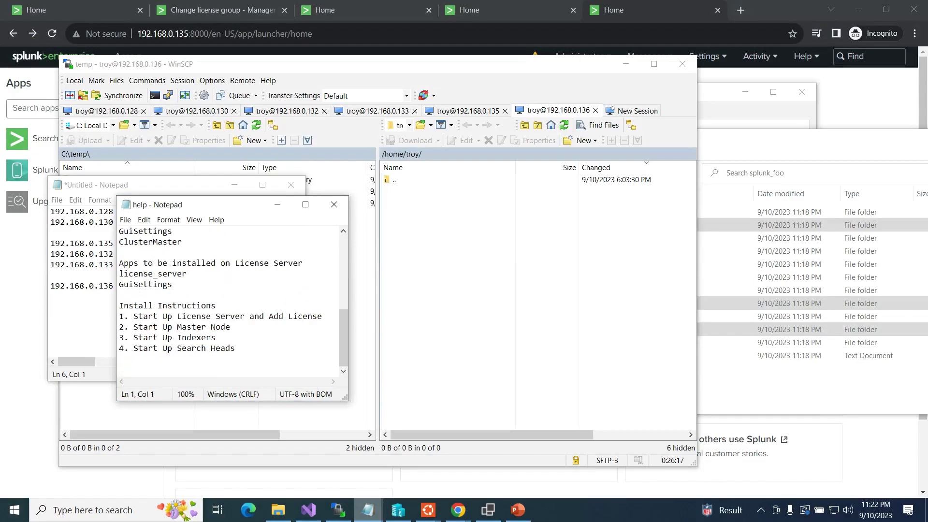
scroll(233, 301, "up", 1)
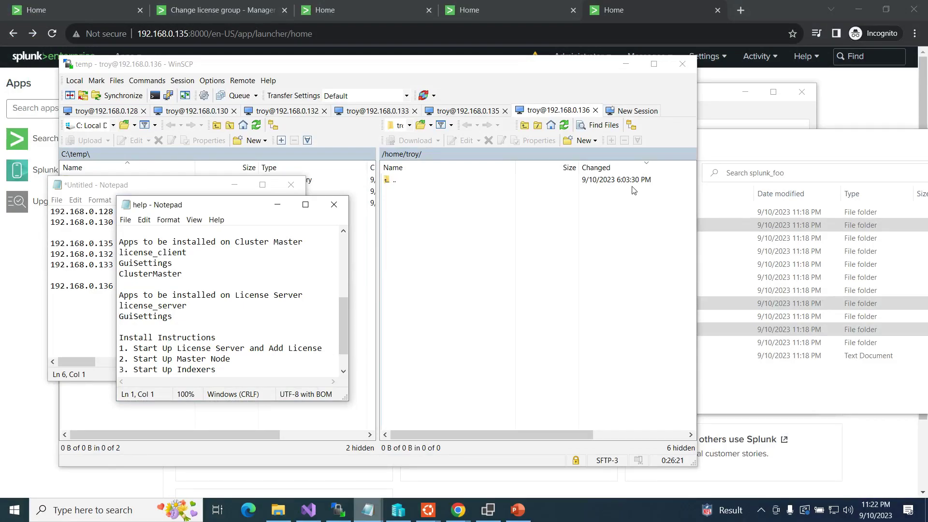
- Drag ClusterMaster, license_client and GUI_Settings from C:\temp into /home/troy on 192.168.0.136
left_click(766, 148)
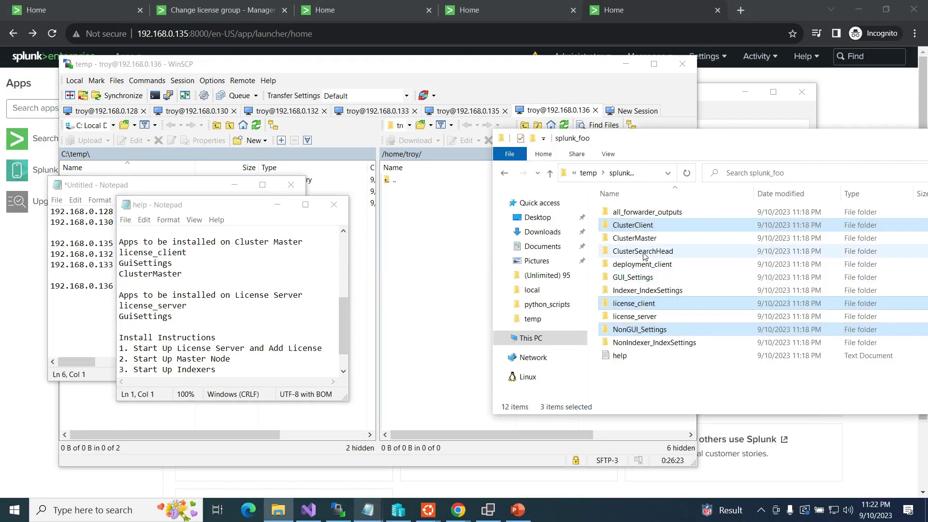
left_click(634, 238)
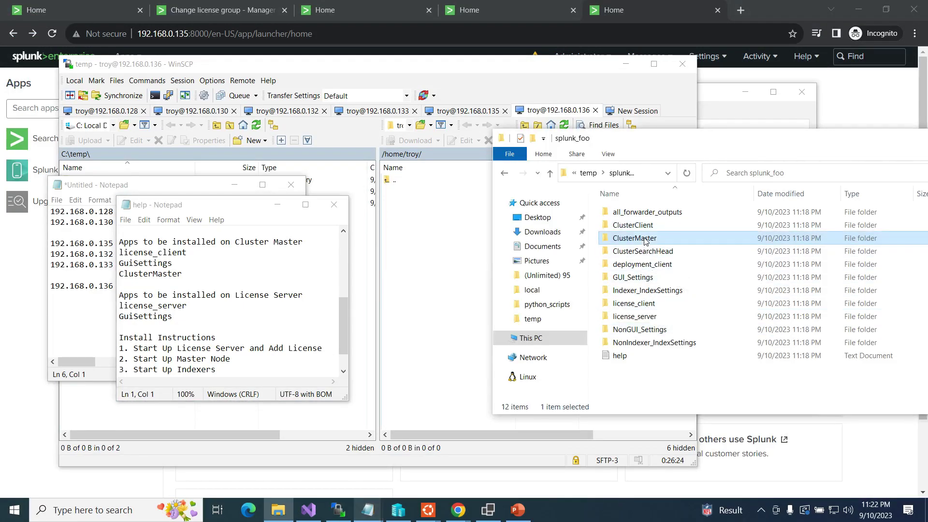
left_click(645, 304, "ctrl")
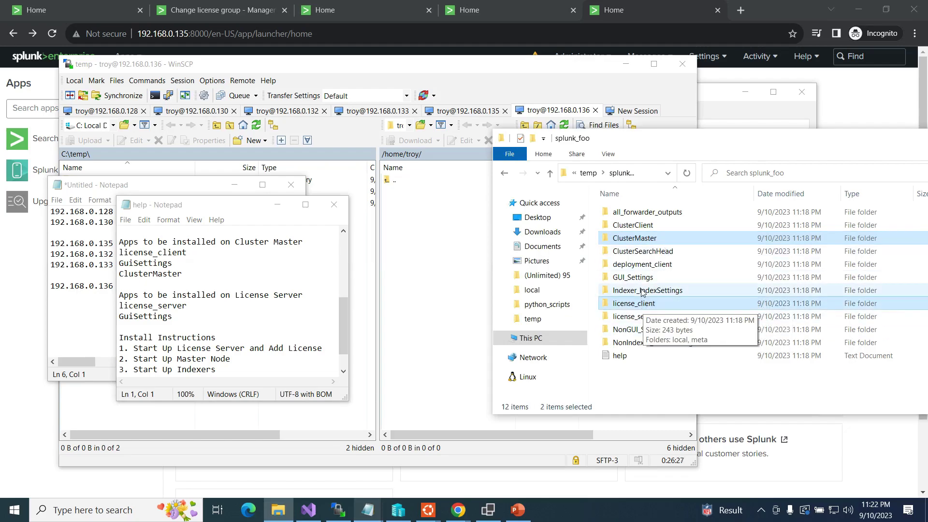
left_click(642, 280, "ctrl")
left_click_drag(643, 279, 423, 274)
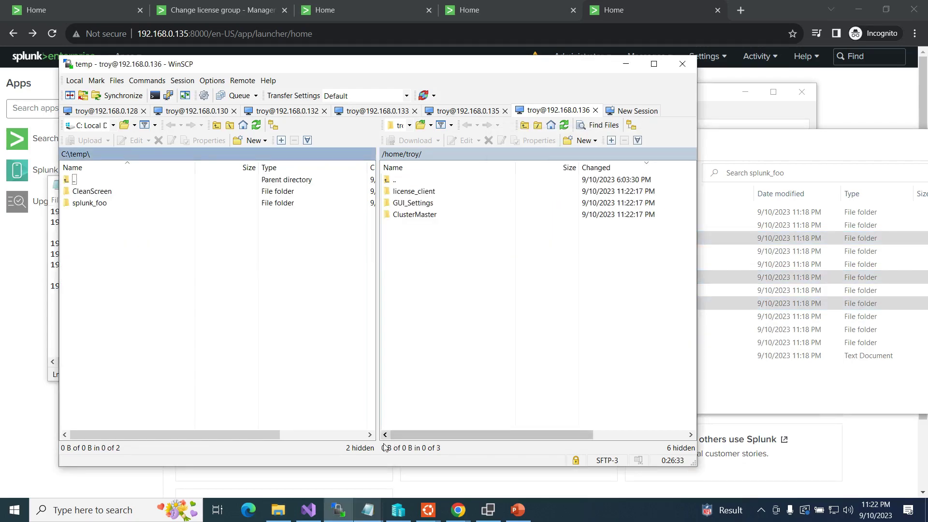
- Scroll the help notes down to the Install Instructions section
mouse_move(368, 511)
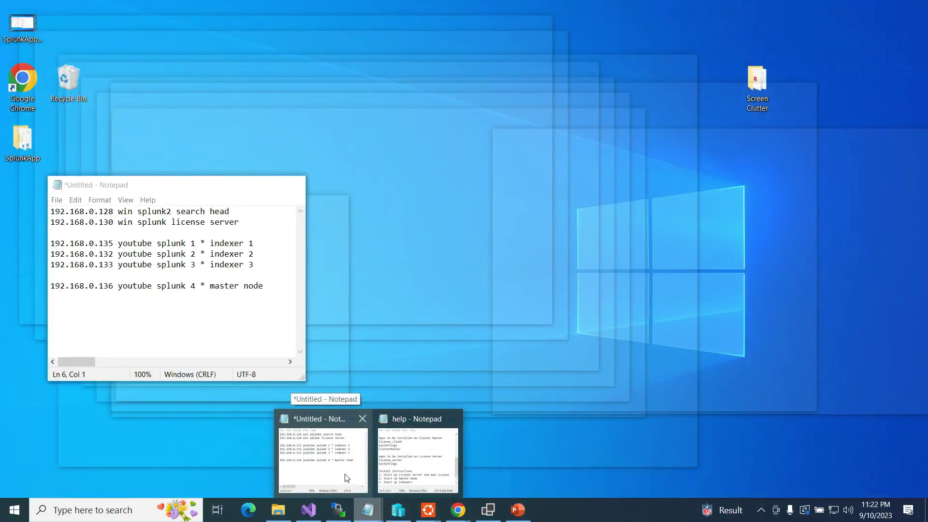
left_click(347, 477)
mouse_move(371, 505)
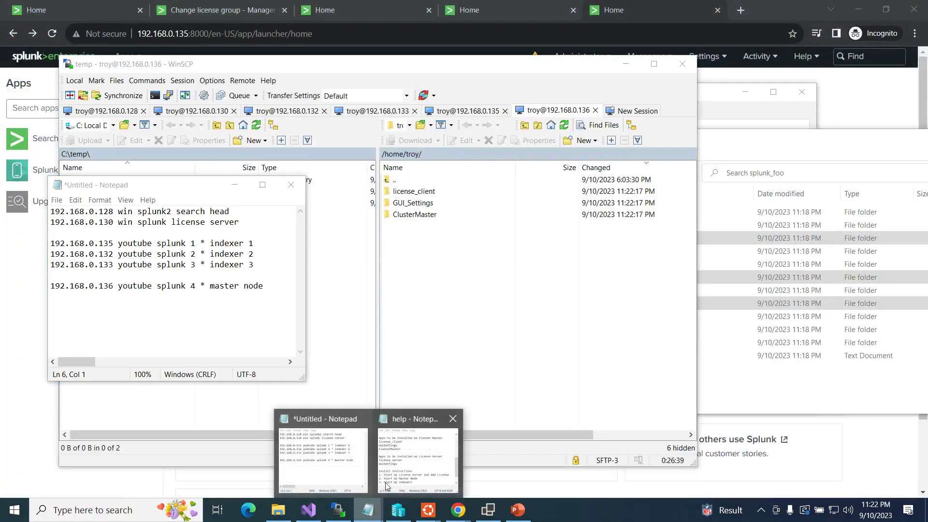
left_click(405, 465)
scroll(230, 316, "down", 1)
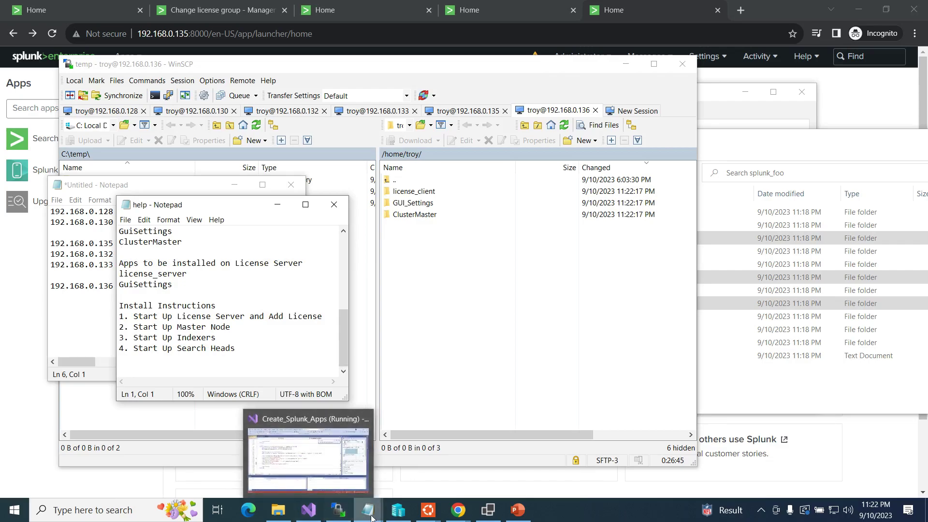
- Return the Untitled server list, which maps each IP to its role, to the front
mouse_move(425, 516)
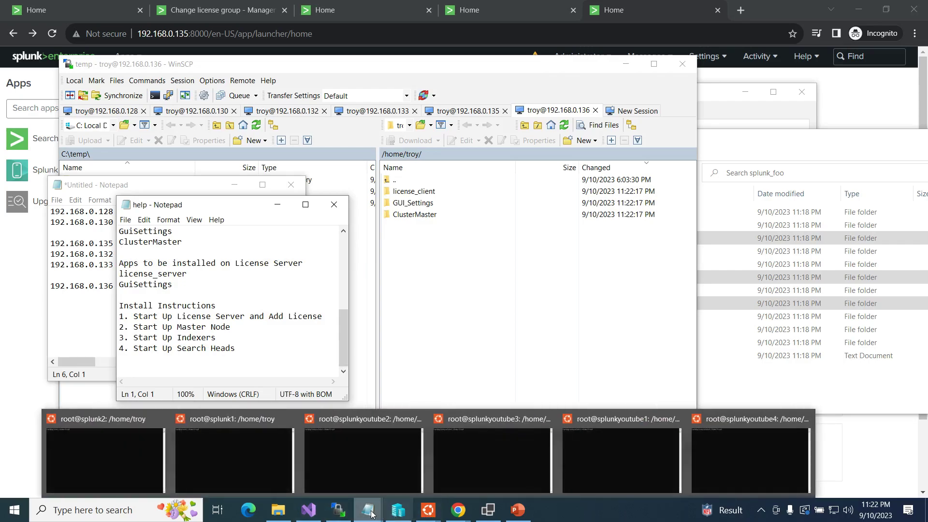
mouse_move(338, 510)
mouse_move(367, 512)
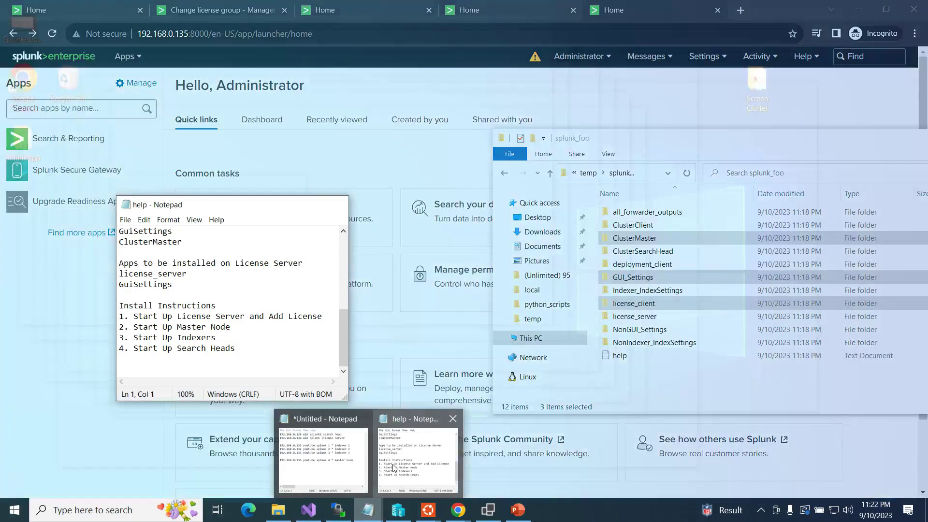
mouse_move(339, 471)
left_click(340, 471)
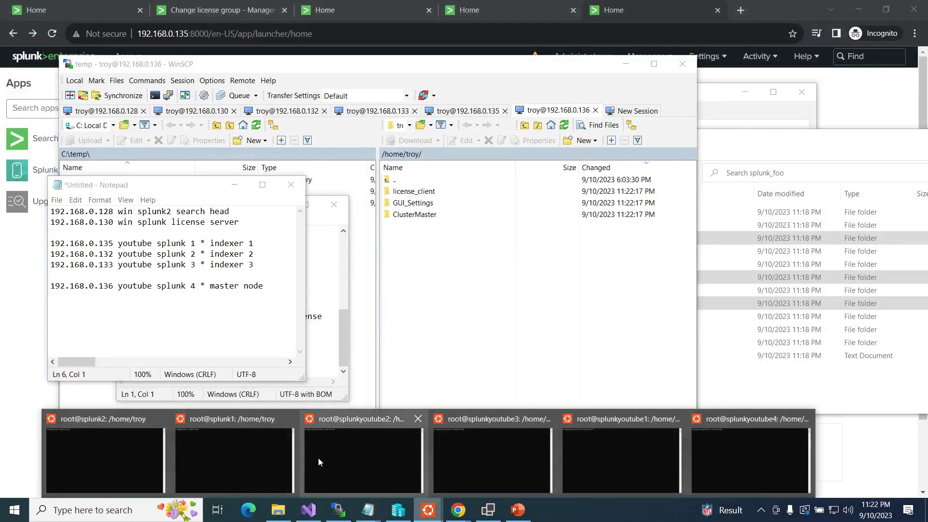
- On splunk1, list the uploaded apps and copy them with cp -R * /opt/splunk/etc/apps/
mouse_move(206, 463)
left_click(243, 460)
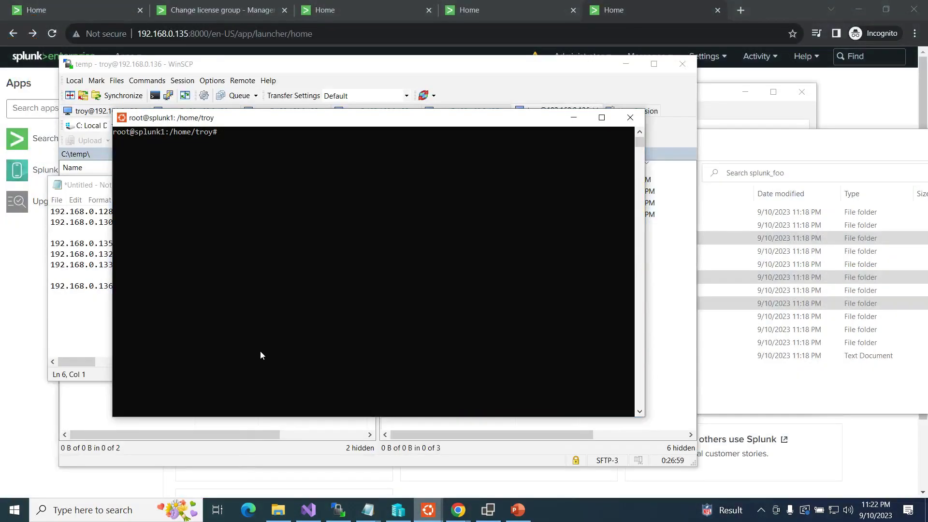
type("ls")
key("Return")
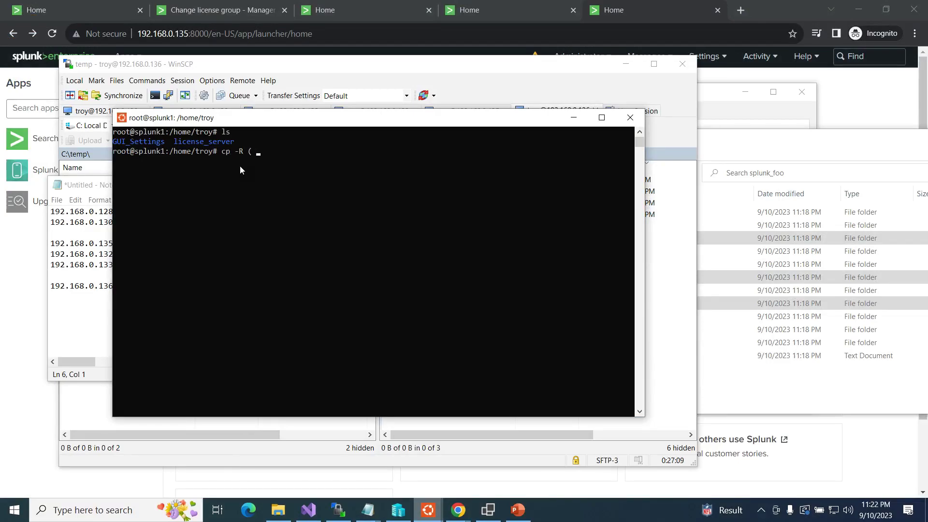
type("* /opt/splunk/etc/apps/")
key("Return")
- Restart Splunk on splunk1 with /opt/splunk/bin/splunk restart
type("/opt/s")
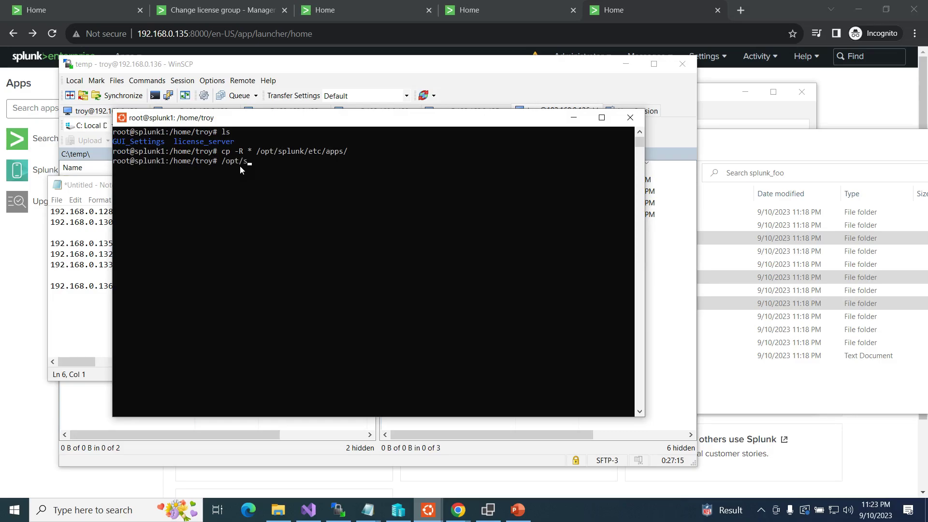
type("plunk/bin/splunk restart")
key("Return")
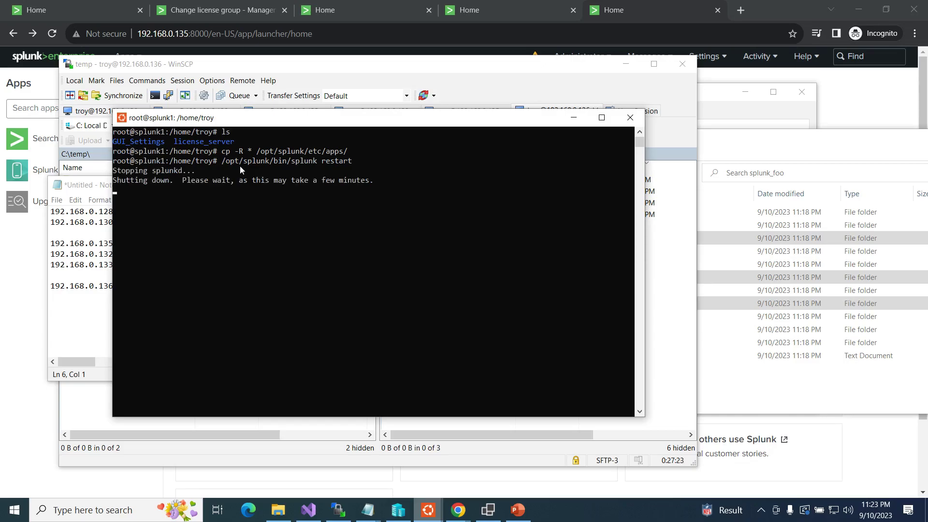
mouse_move(309, 515)
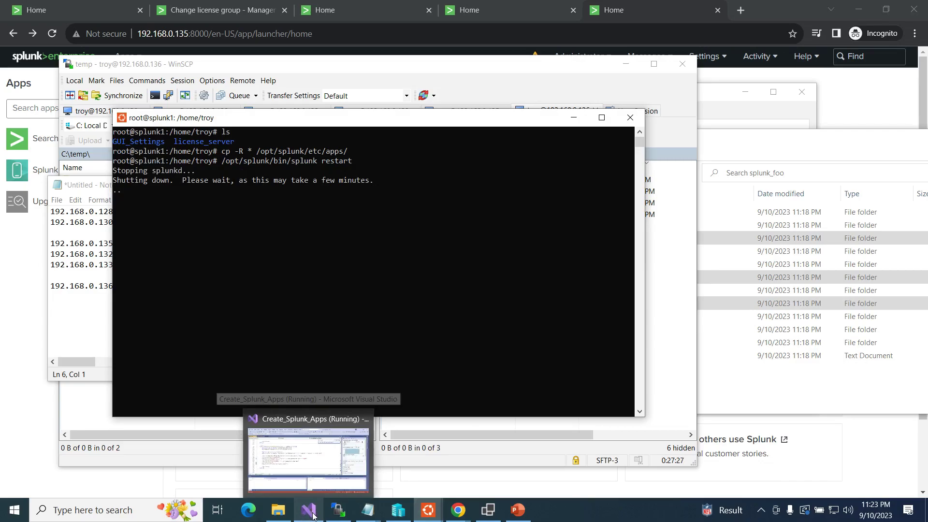
- On splunkyoutube4, list the three uploaded apps and run cp -R * /opt/splunk/etc/apps/
mouse_move(428, 511)
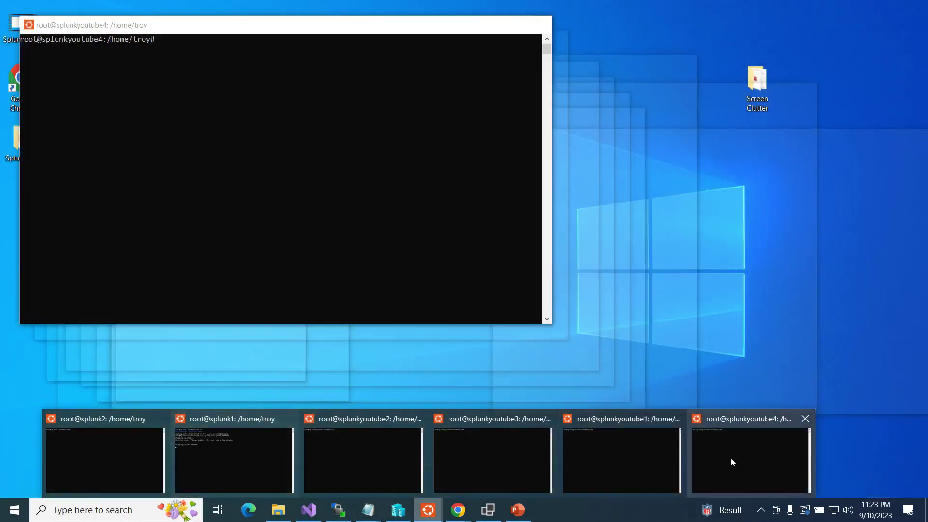
left_click(734, 457)
type("ls")
key("Return")
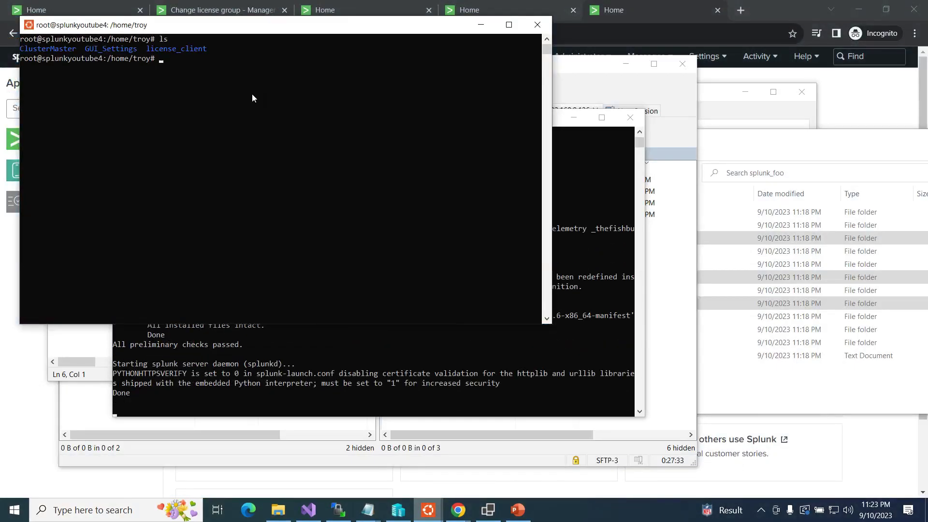
type("cp -R /opt/")
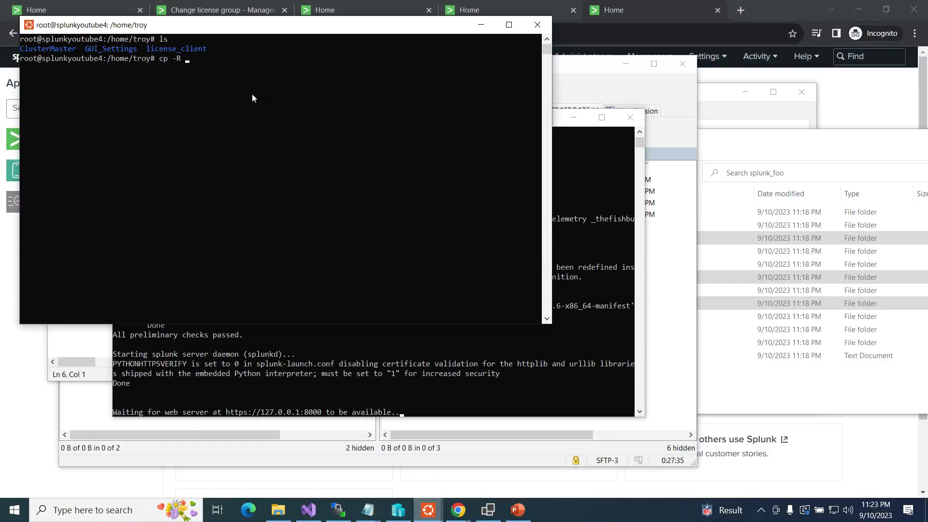
key("BackSpace")
key("BackSpace")
key("BackSpace")
key("BackSpace")
key("BackSpace")
type("* /opt/splunk/etc/ap")
key("Tab")
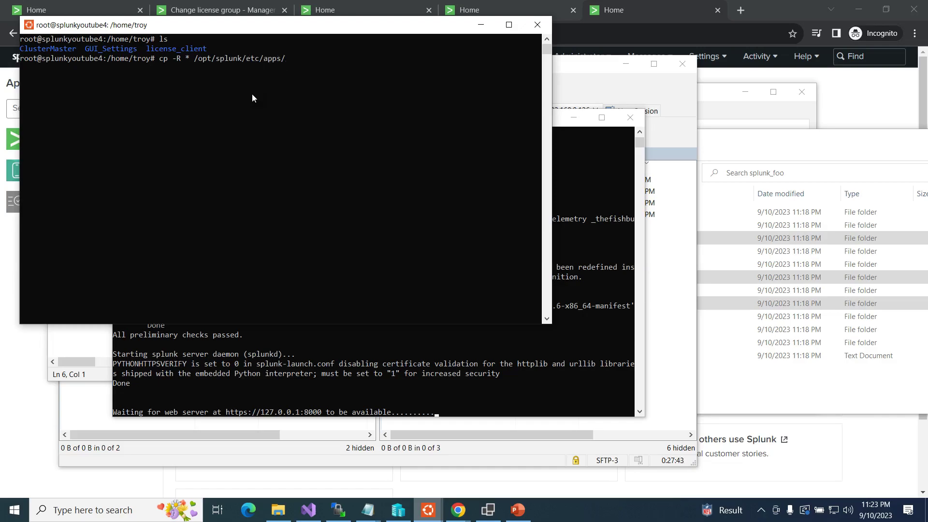
key("Return")
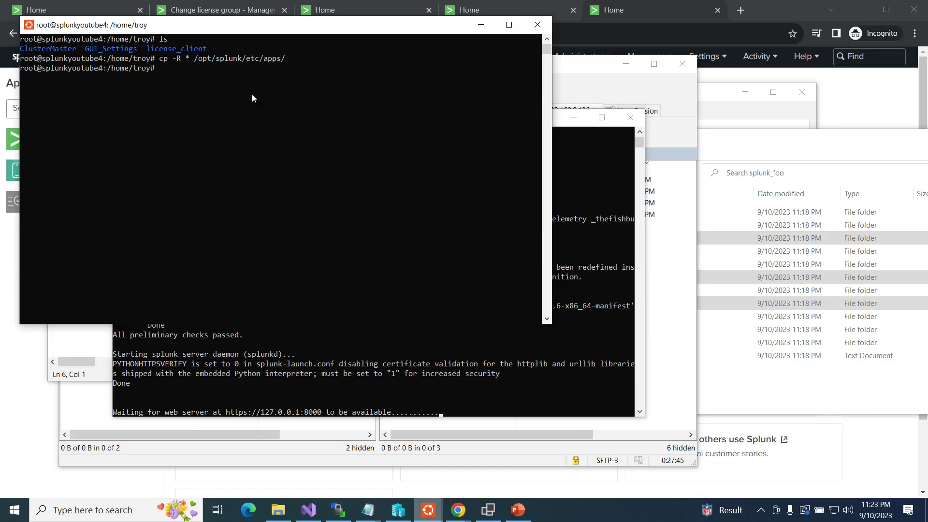
- On splunk2, list the uploaded apps and copy them with cp -R * /opt/splunk/etc/apps/
mouse_move(428, 509)
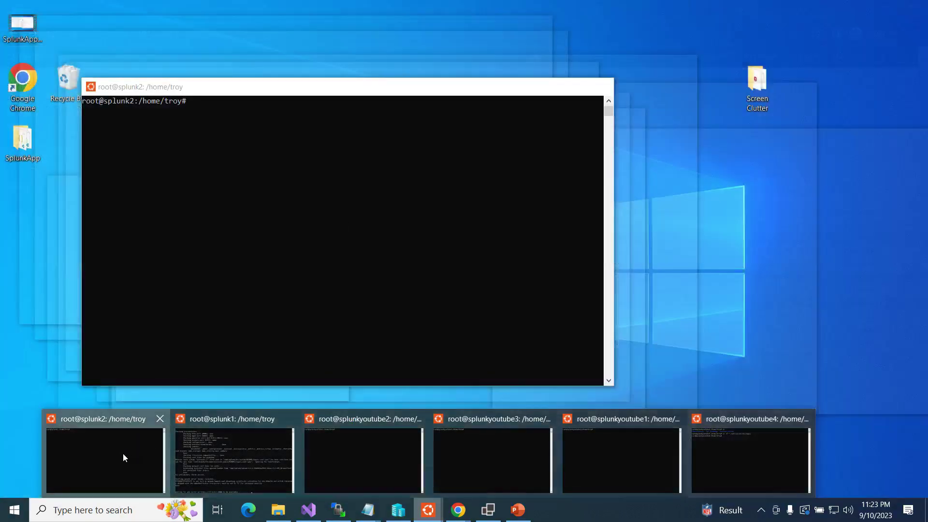
left_click(122, 457)
type("l")
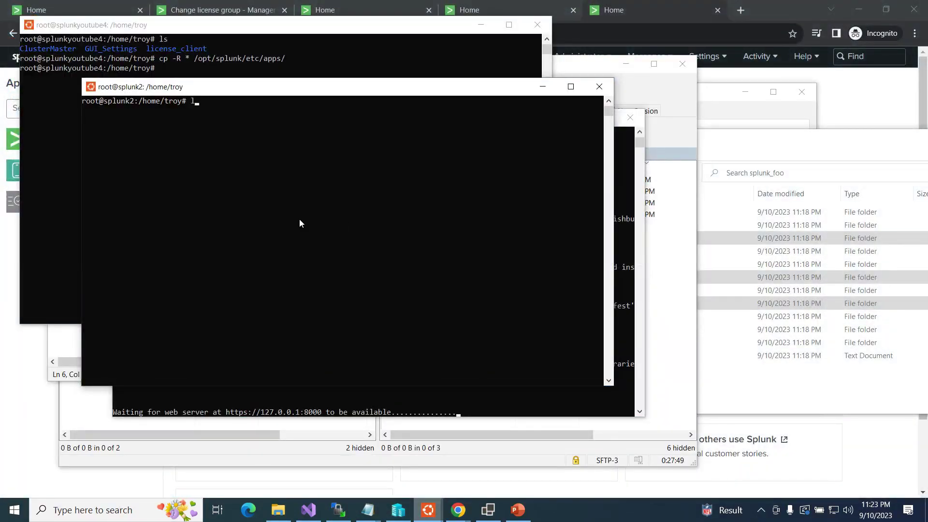
type("s")
key("Return")
type("cp -R ")
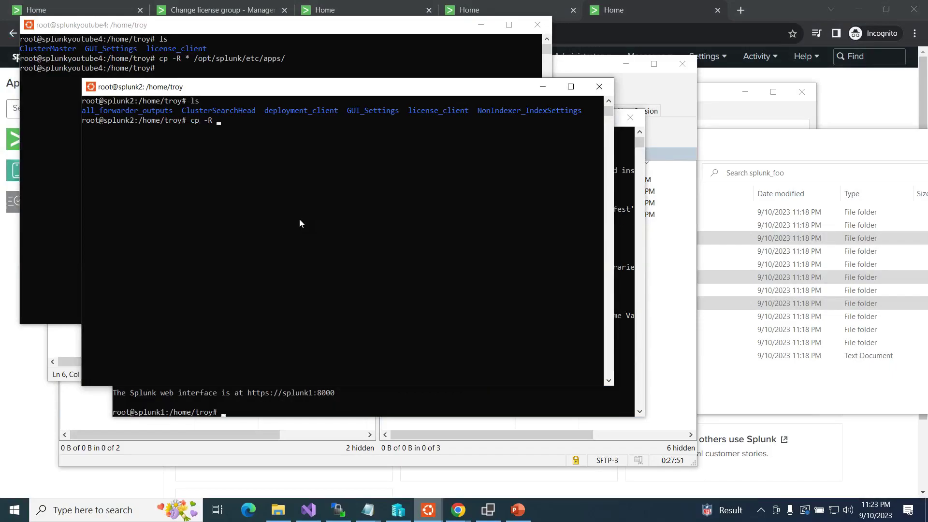
type("* /opt/splunk/etc/apps/")
key("Return")
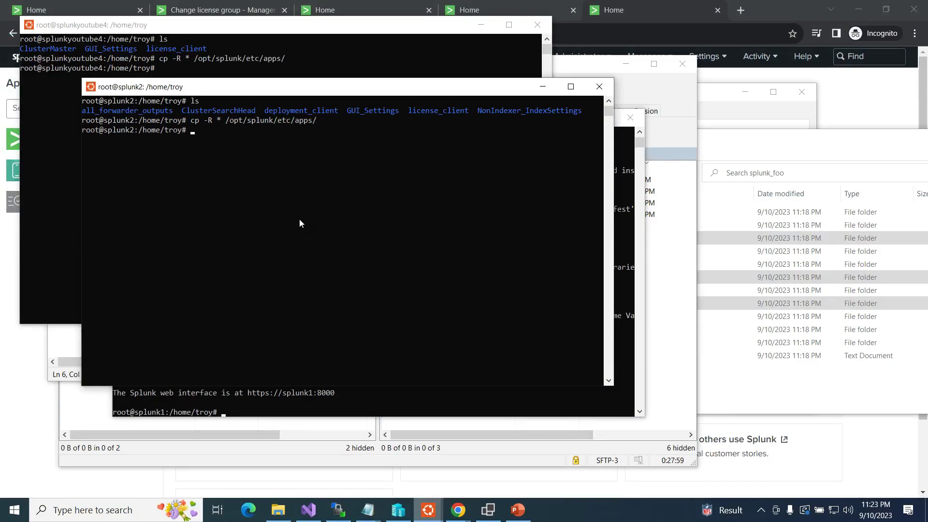
- Copy ClusterClient, license_client and NonGUI_Settings into /opt/splunk/etc/apps/ on splunkyoutube2
left_click(429, 509)
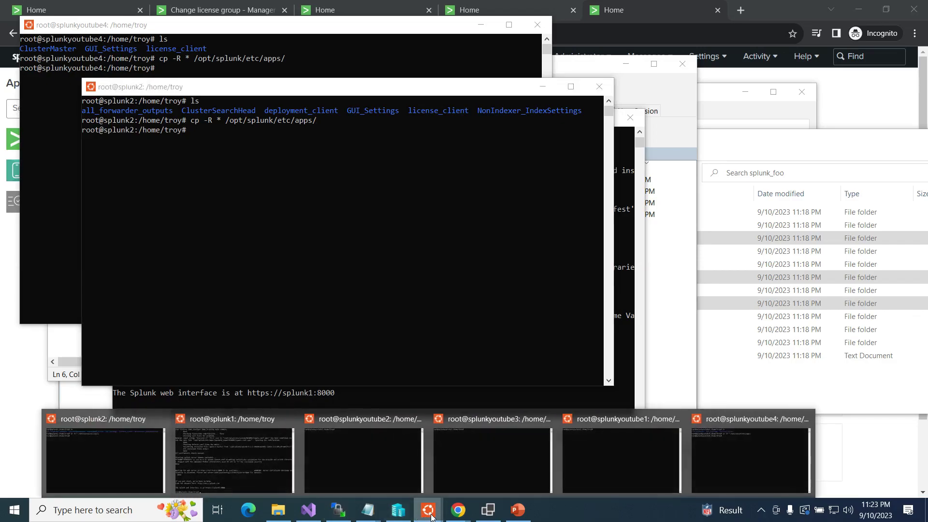
left_click(350, 459)
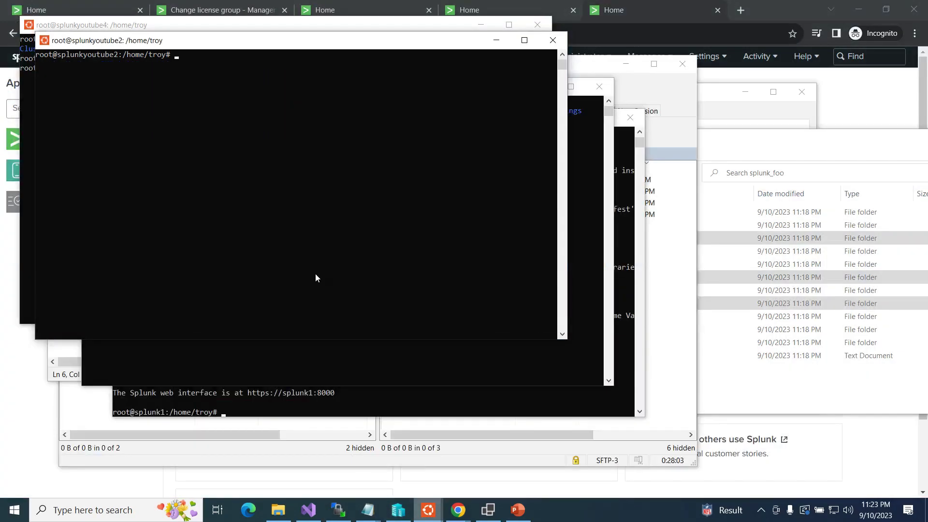
type("ls")
key("Return")
type("cp -R * /opt/splunk/etc/apps/")
key("Return")
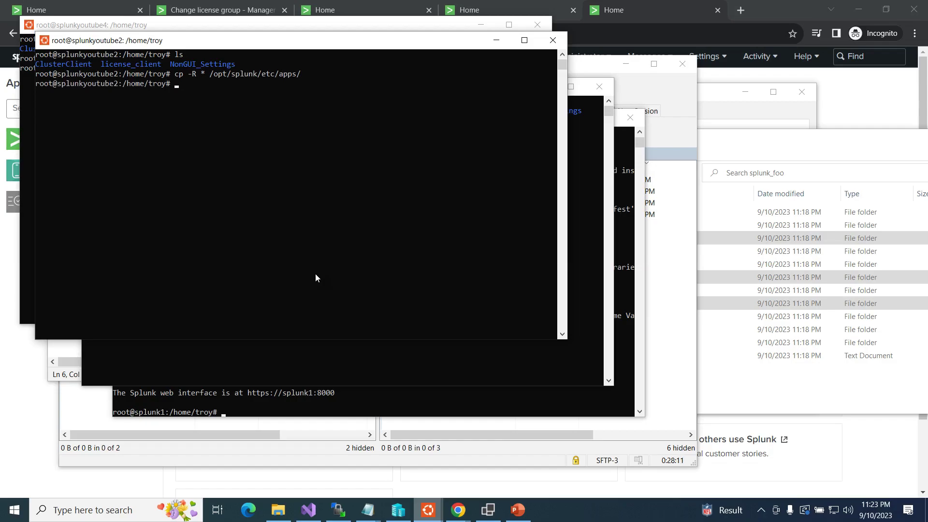
- On splunkyoutube3, list the uploaded apps and run cp -R * /opt/splunk/etc/apps/
mouse_move(429, 505)
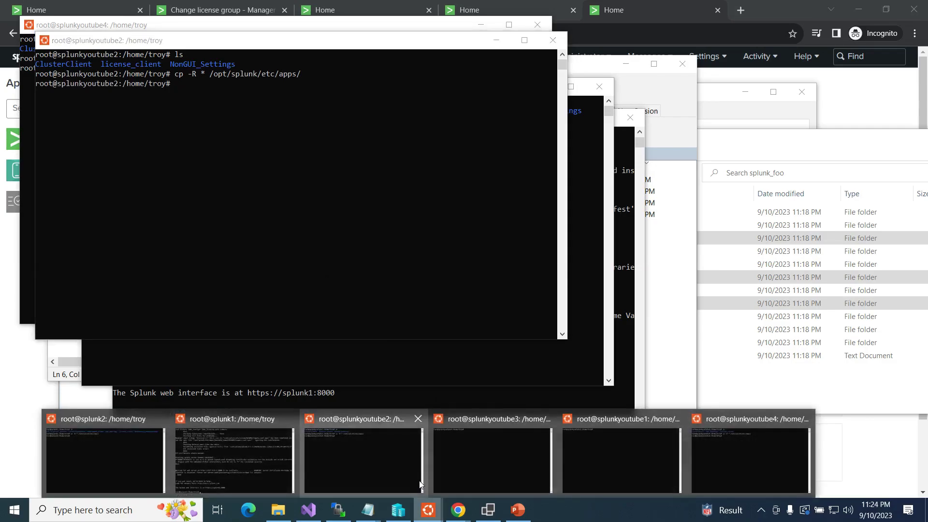
left_click(471, 466)
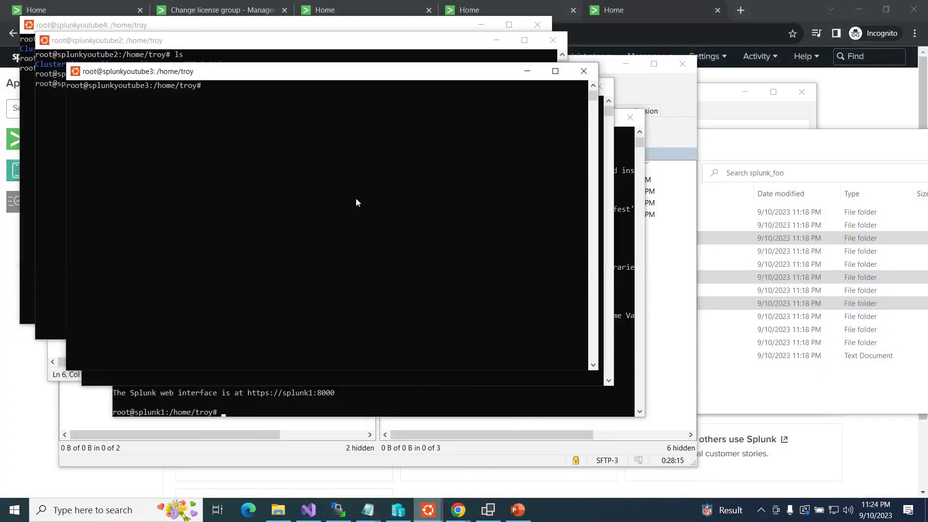
type("ls")
key("Return")
key("BackSpace")
type("cp -R /opt")
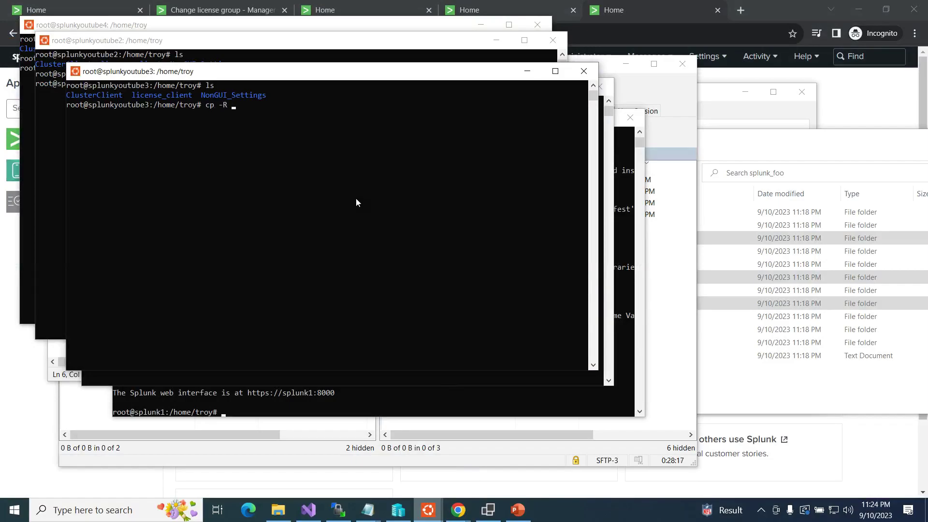
key("BackSpace")
key("BackSpace")
key("BackSpace")
key("BackSpace")
type("* /opt/splunk/etc/pa")
key("BackSpace")
key("BackSpace")
type("apps/")
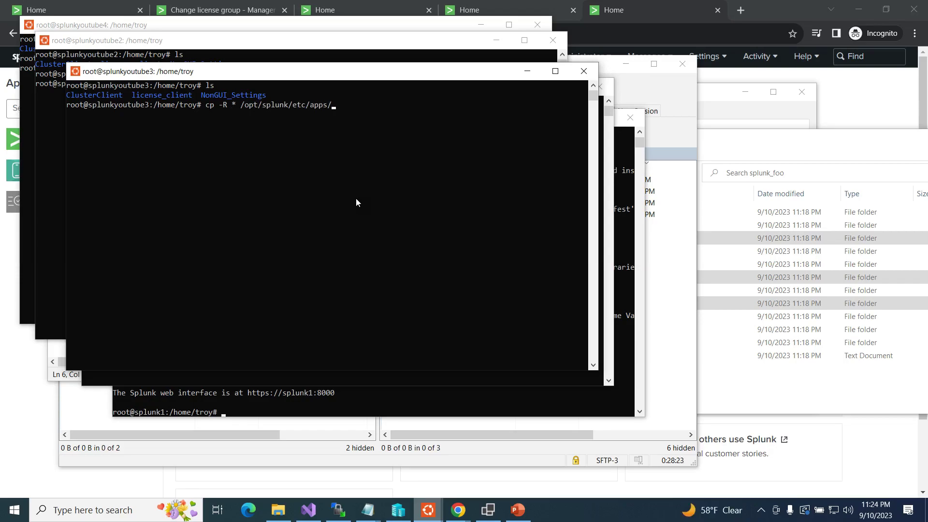
key("Return")
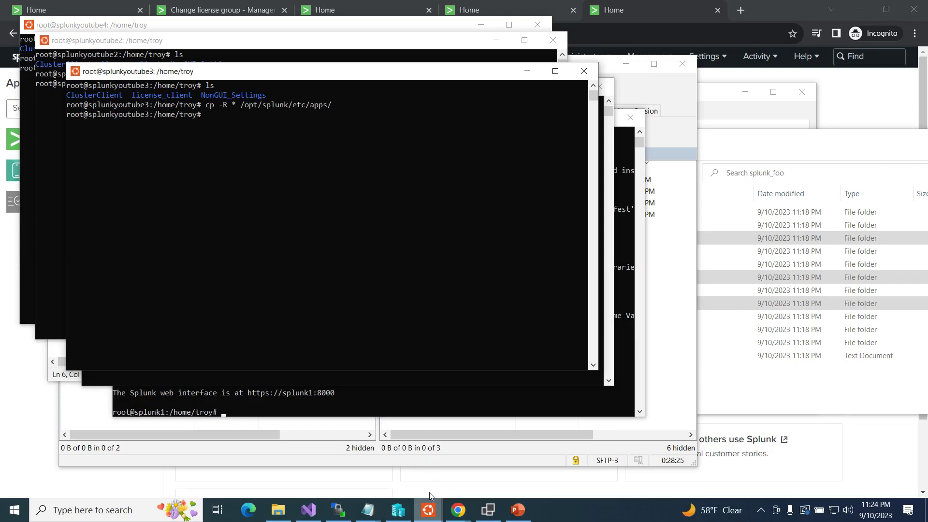
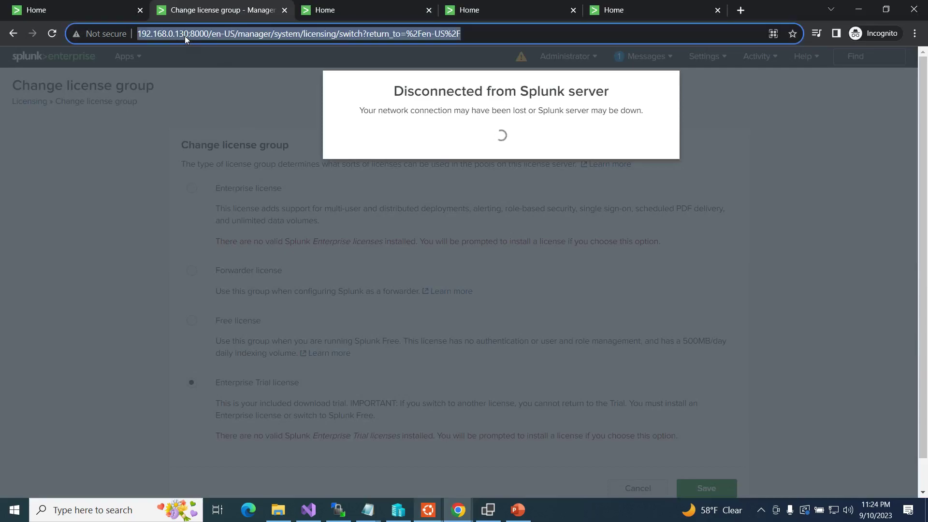
key("Home")
type("https")
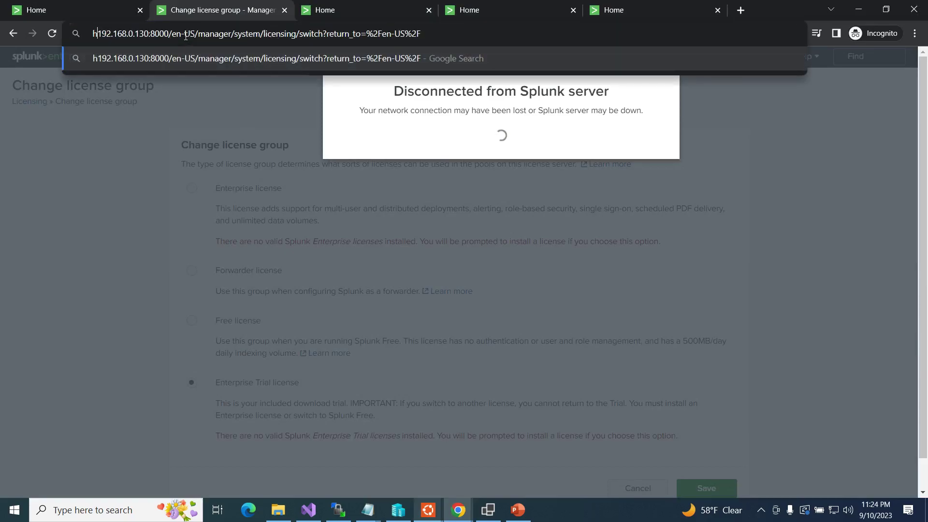
type("://")
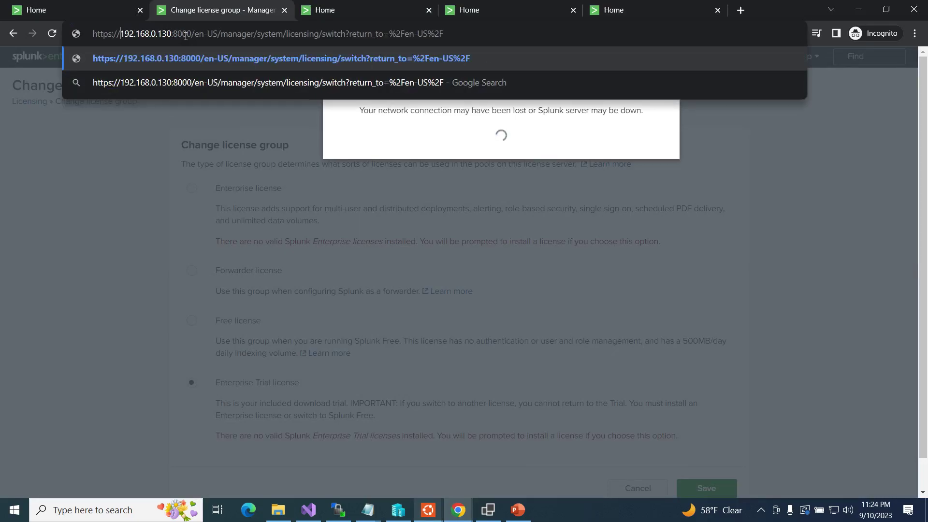
left_click_drag(193, 36, 558, 131)
key("BackSpace")
key("Return")
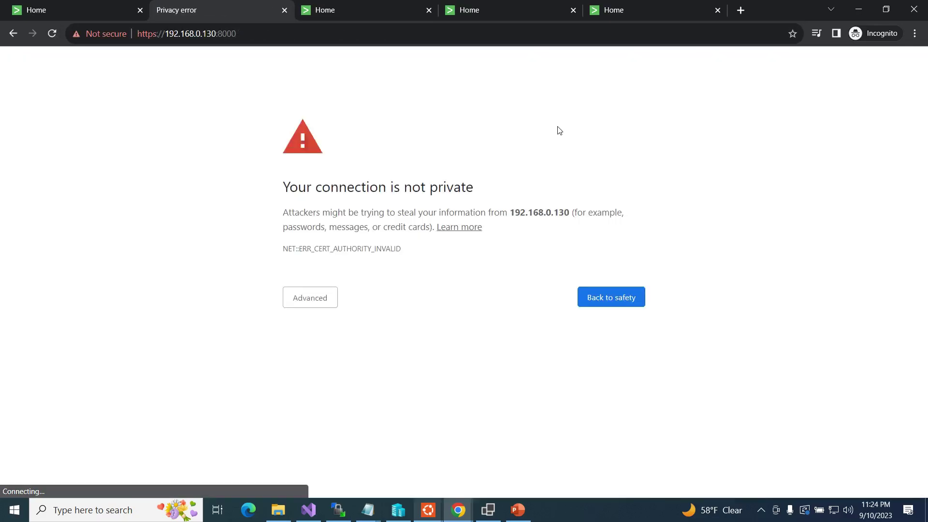
left_click(314, 303)
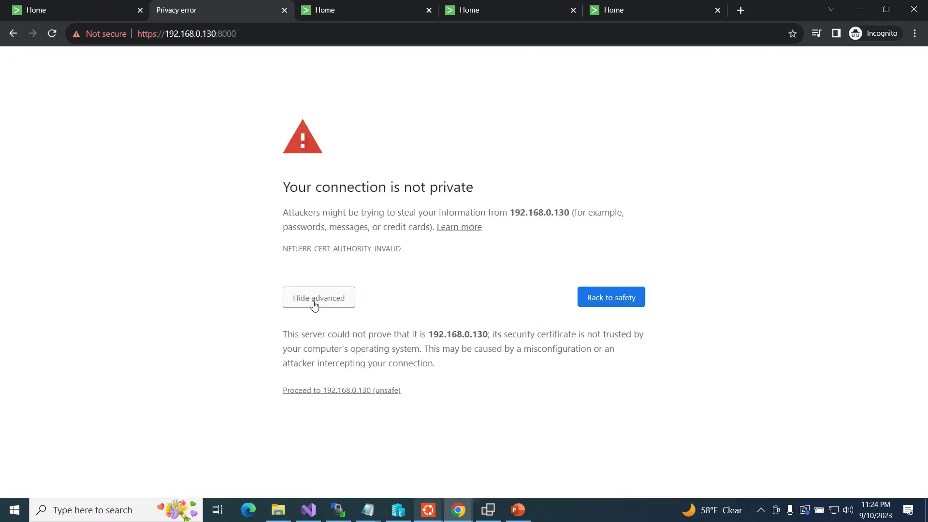
left_click(345, 391)
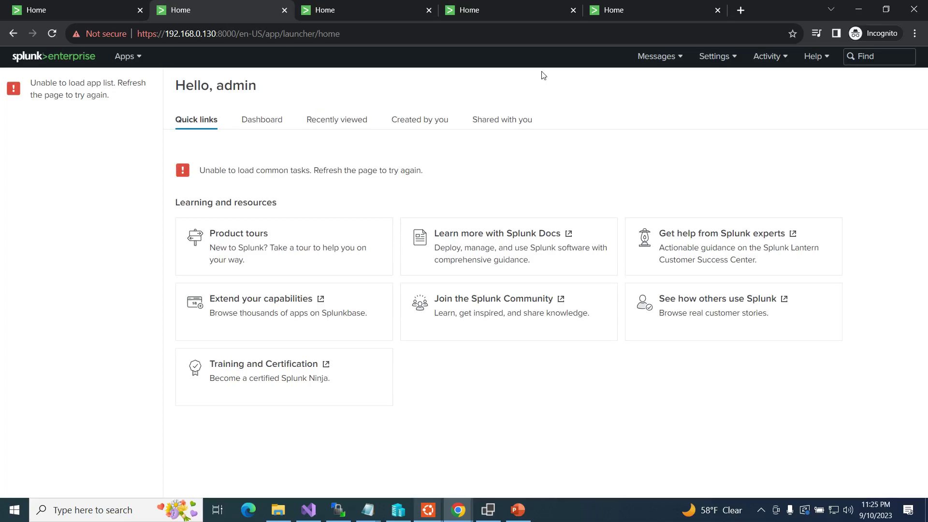
- Go to Settings > Licensing, choose Add license, and browse for the license file
left_click(715, 56)
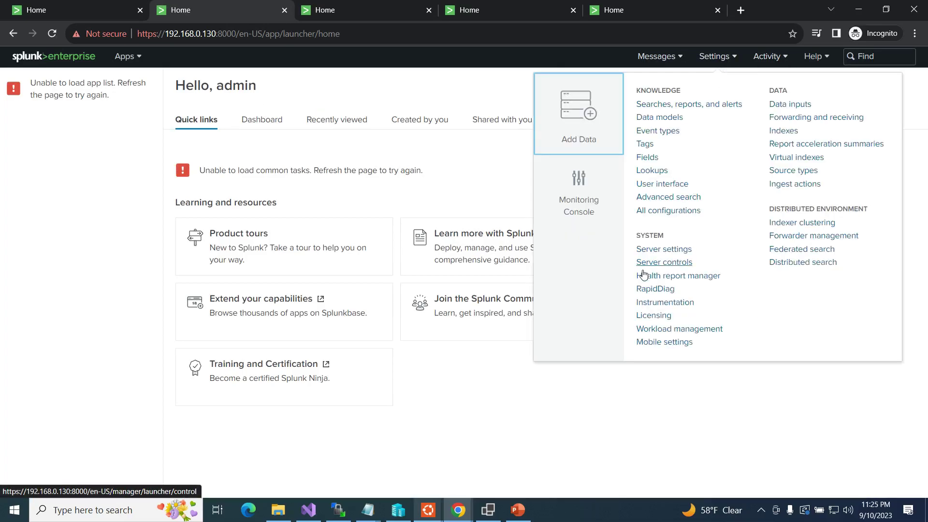
left_click(654, 315)
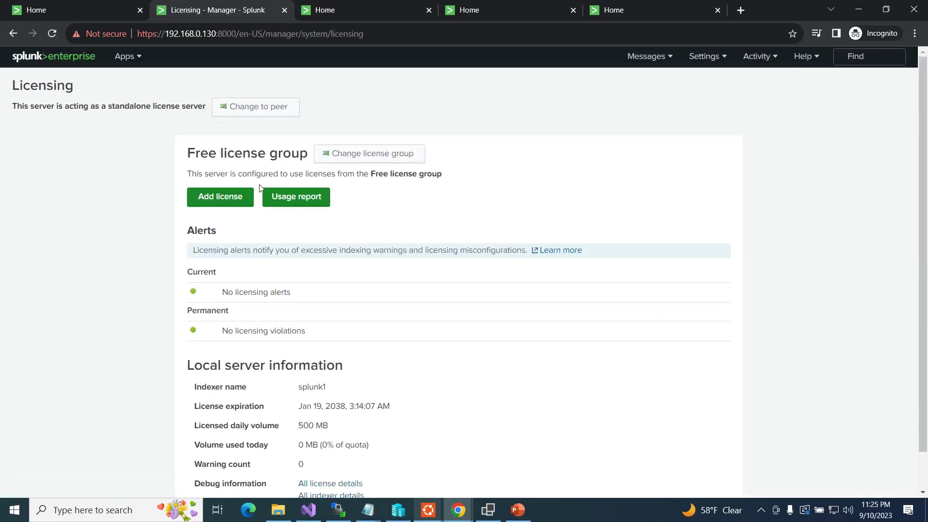
left_click(223, 197)
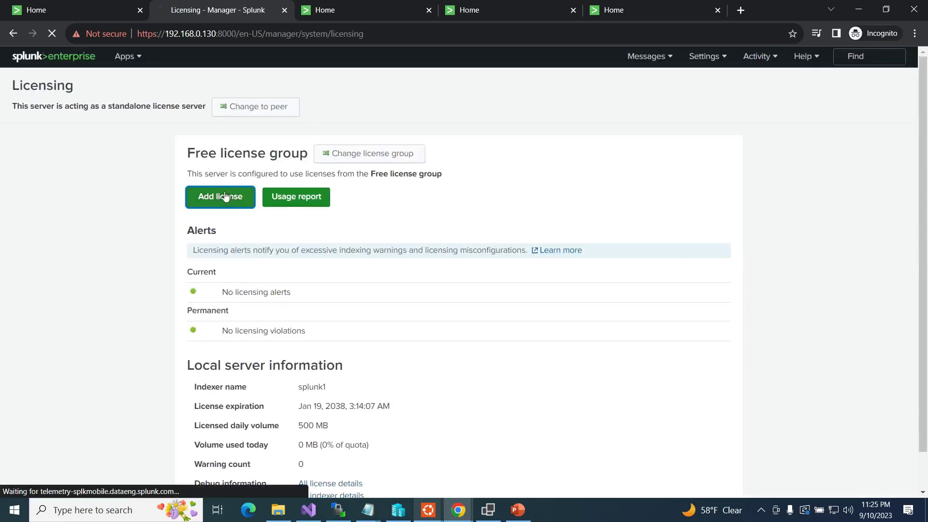
left_click(211, 207)
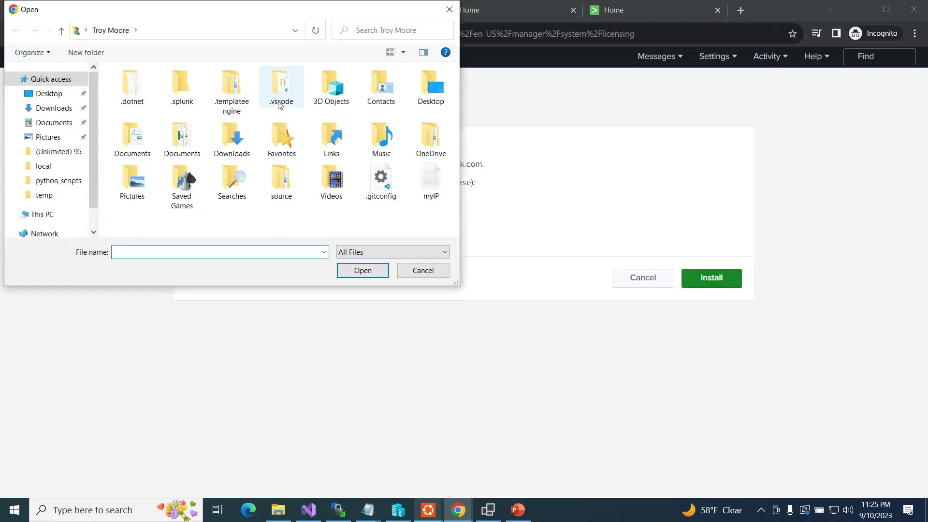
- Install Splunk95.License from Desktop > Screen Clutter > (Unlimited) 95
left_click(50, 94)
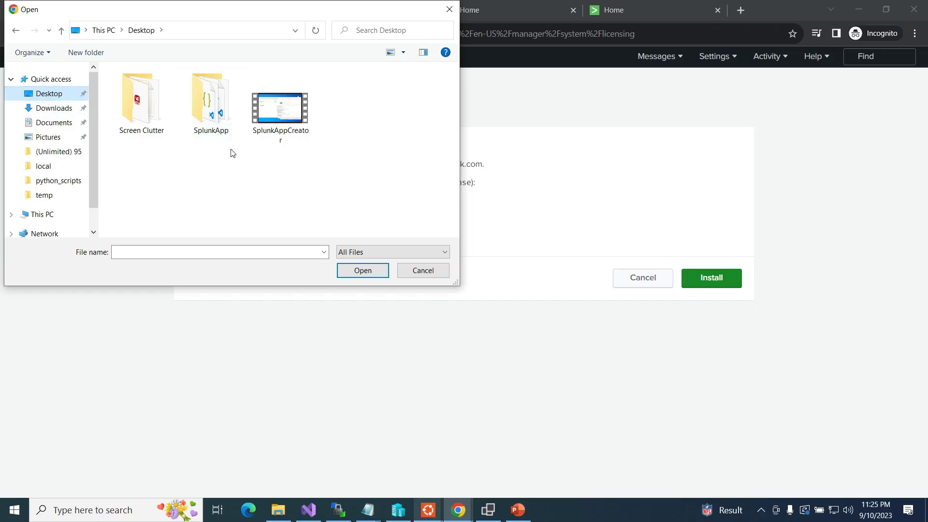
left_click(202, 116)
double_click(149, 114)
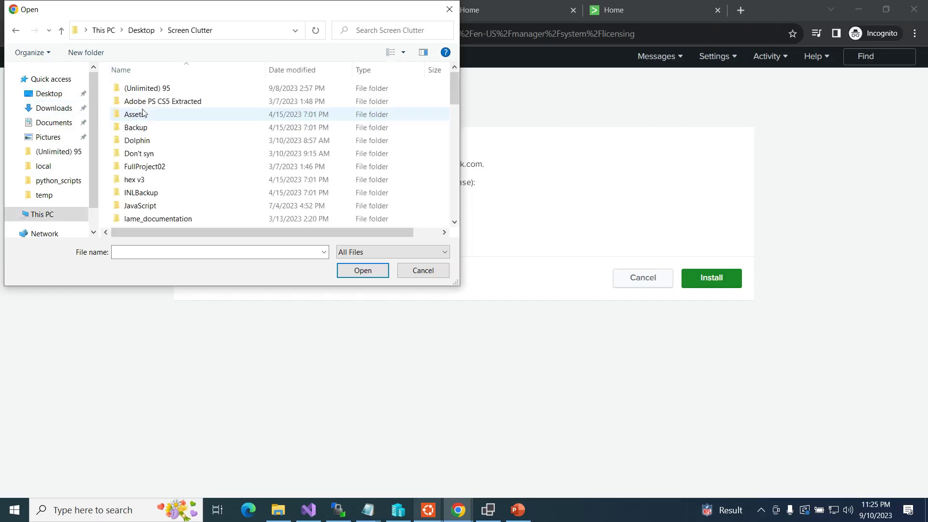
scroll(237, 159, "down", 4)
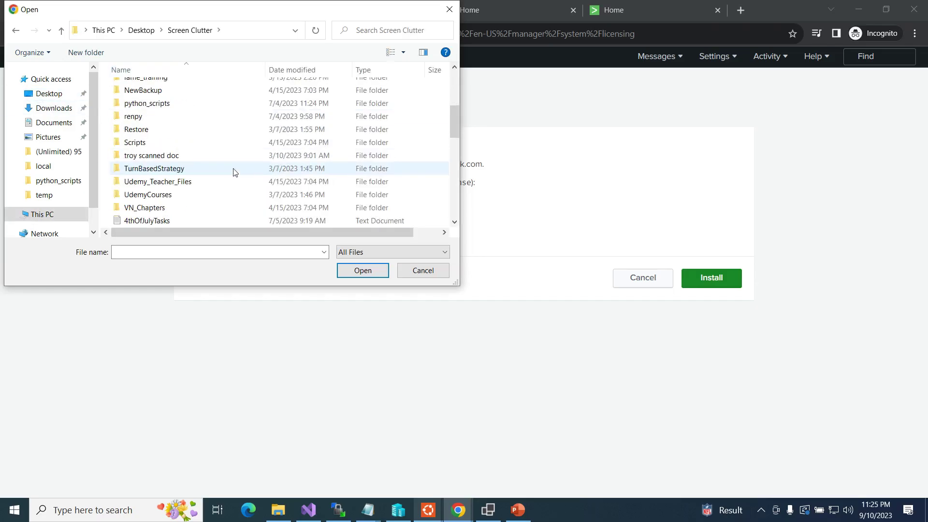
scroll(236, 172, "up", 4)
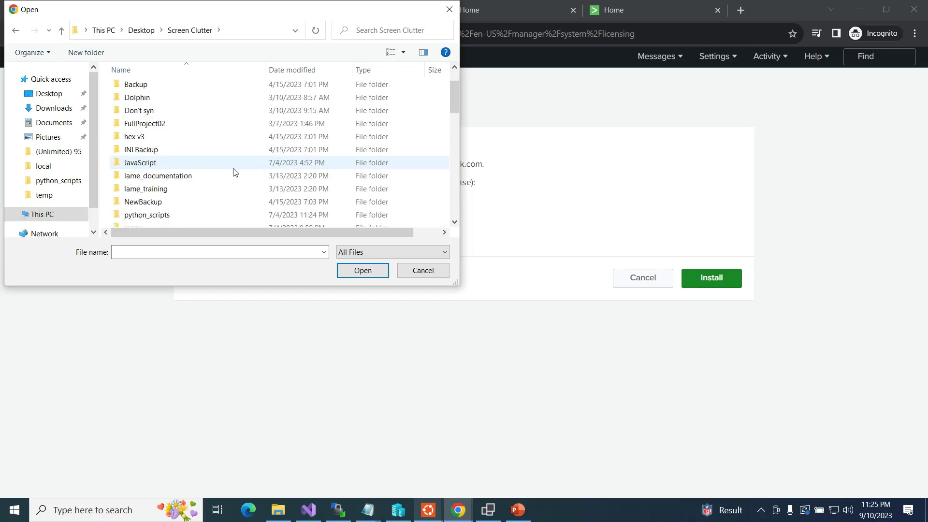
double_click(145, 88)
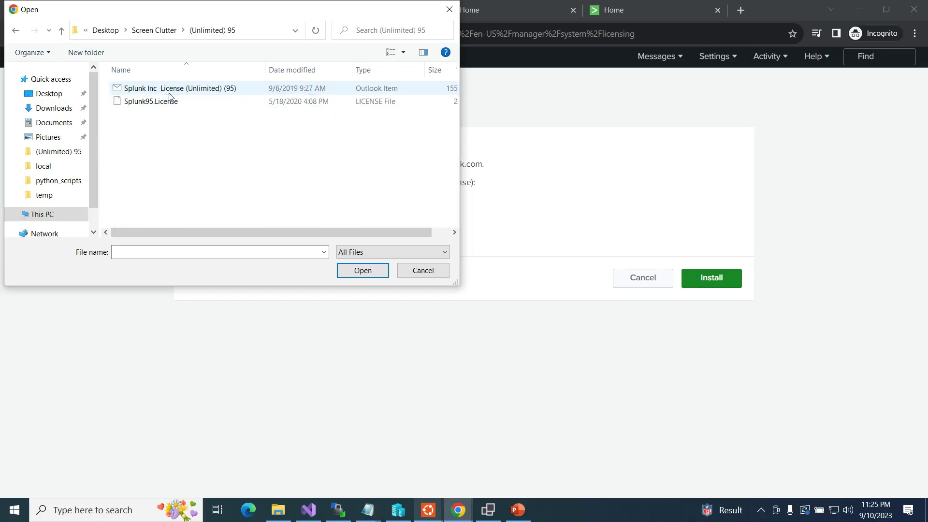
left_click(151, 104)
double_click(151, 105)
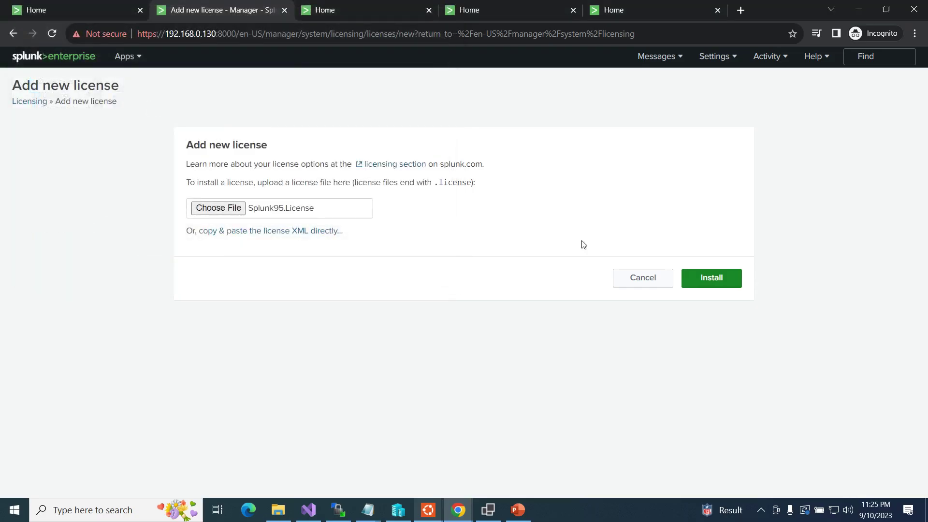
left_click(721, 281)
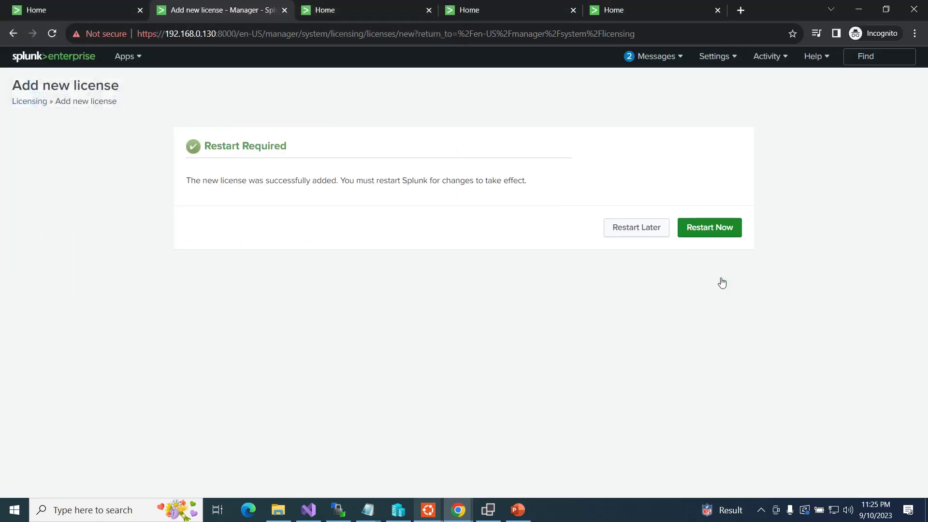
- Answer the Restart Now prompt and check the new license under Settings > Licensing
left_click(704, 227)
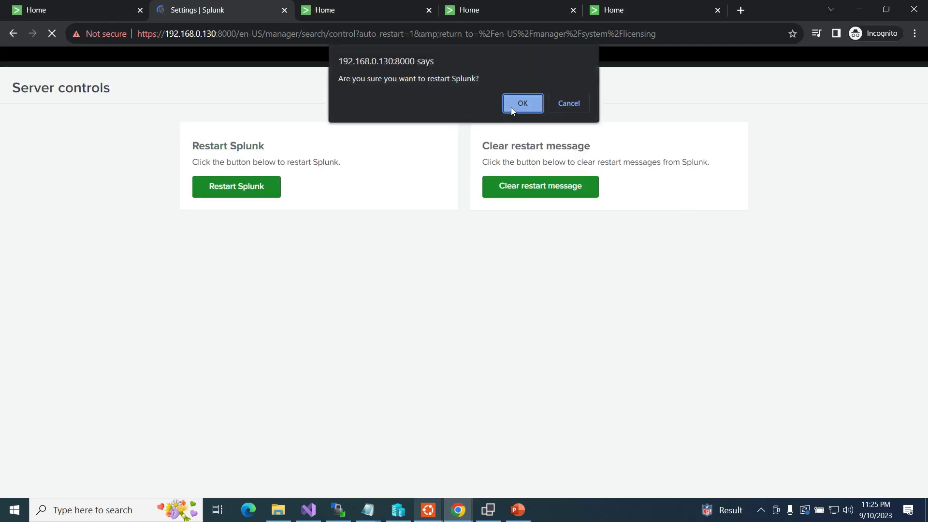
left_click(568, 104)
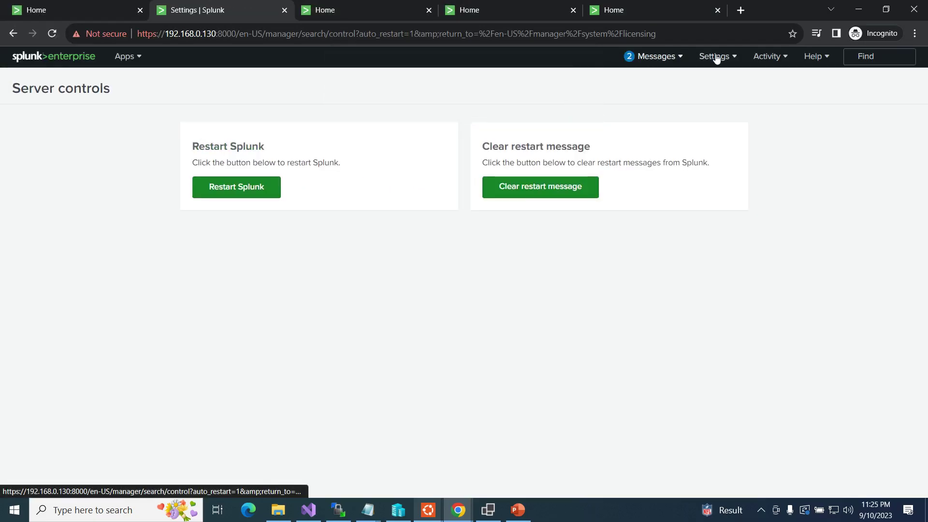
left_click(714, 56)
left_click(658, 344)
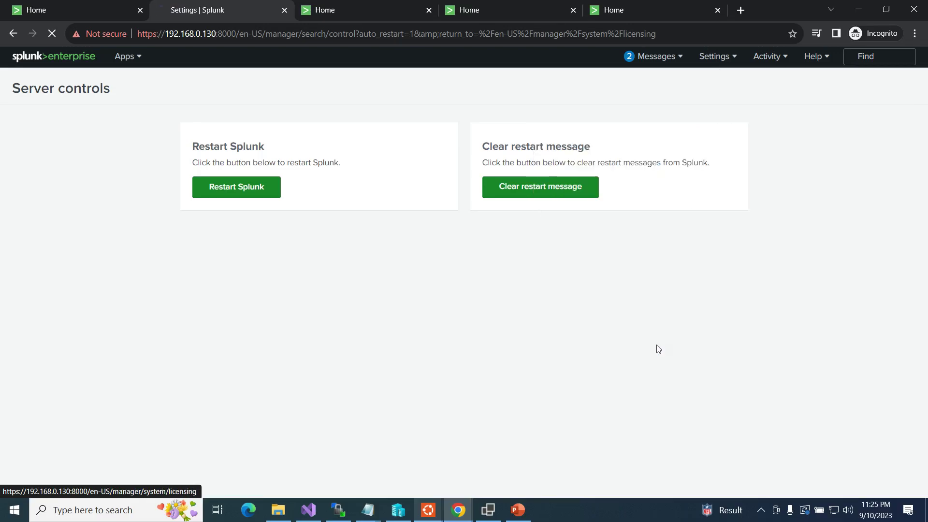
- Restart Splunk from Settings > Server controls and confirm the restart
left_click(706, 56)
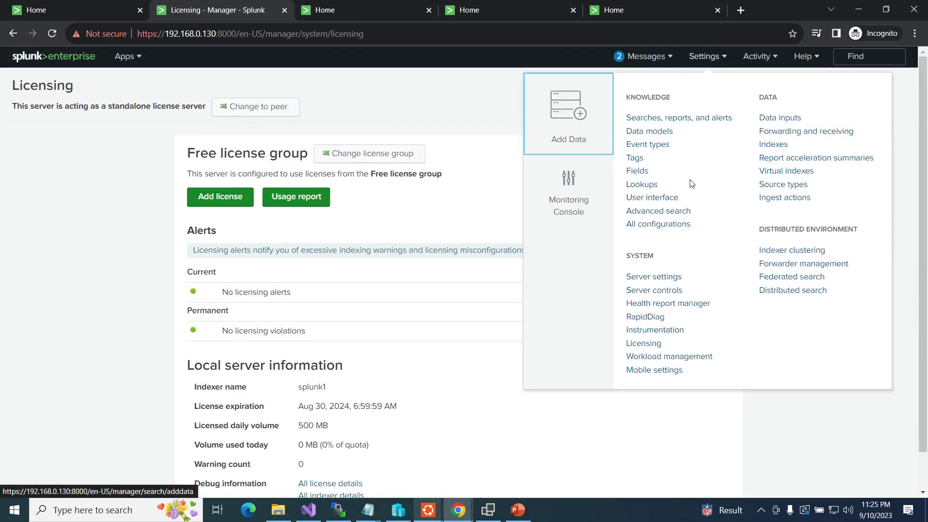
left_click(650, 290)
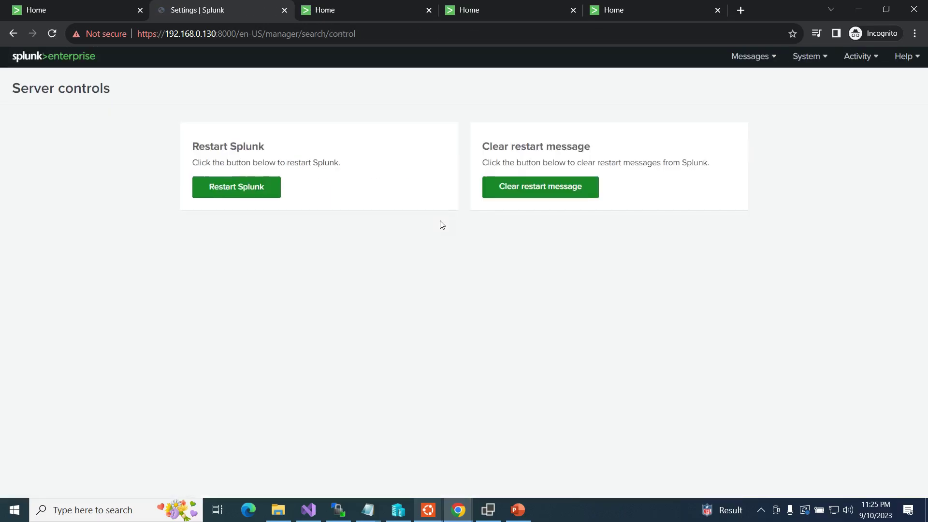
left_click(272, 197)
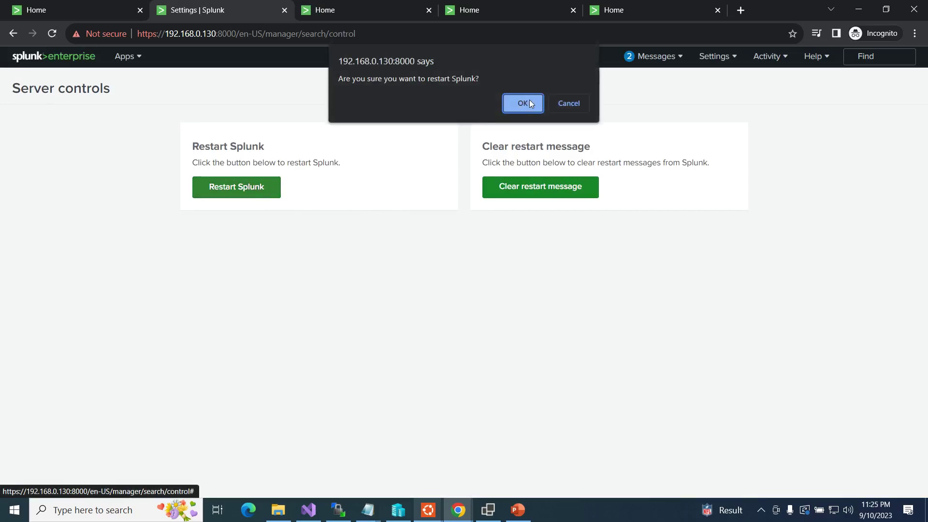
left_click(529, 100)
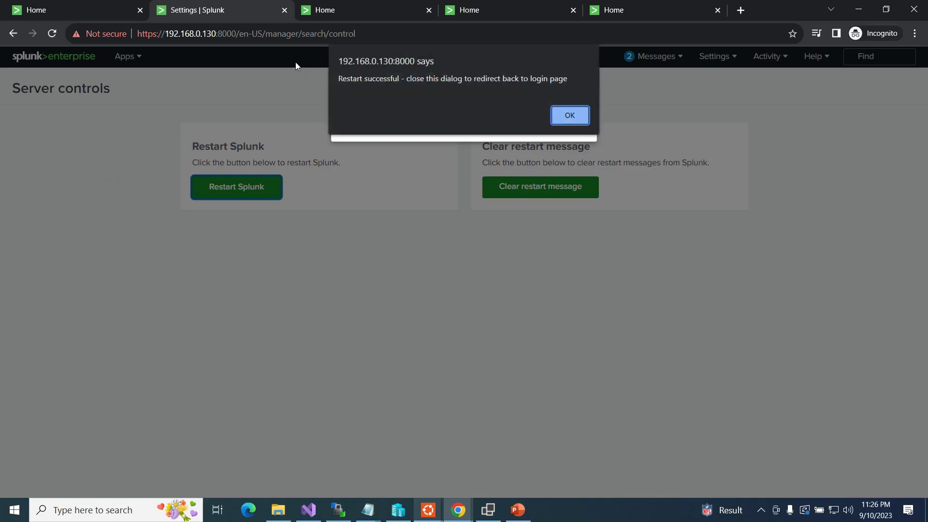
- After 'Restart successful' appears, acknowledge it to return to the Splunk login page
left_click(566, 112)
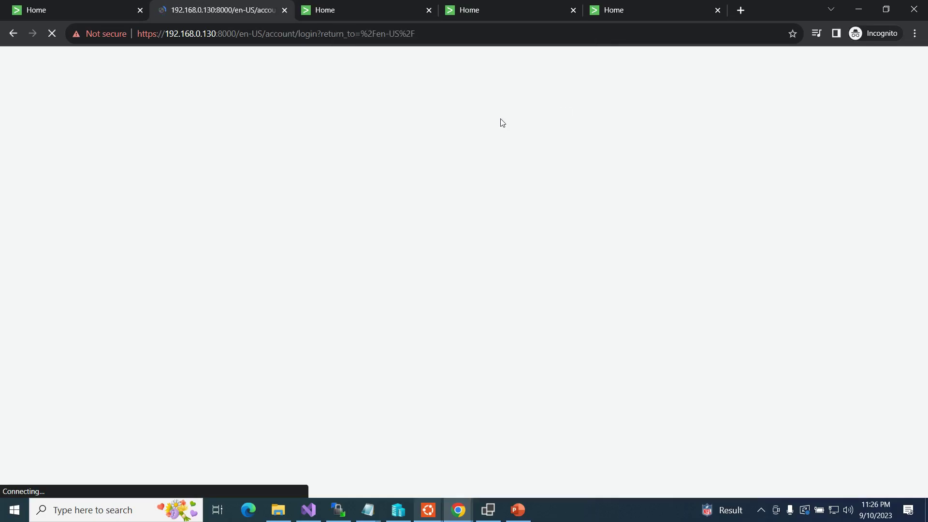
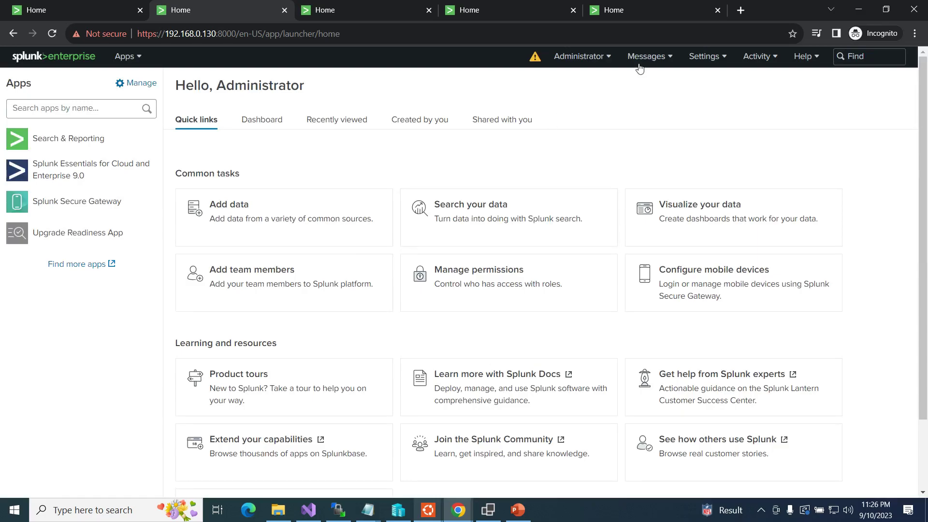
- Confirm the unlimited Enterprise Term License on the Licensing page, then return to the Splunk home page
left_click(703, 56)
left_click(646, 328)
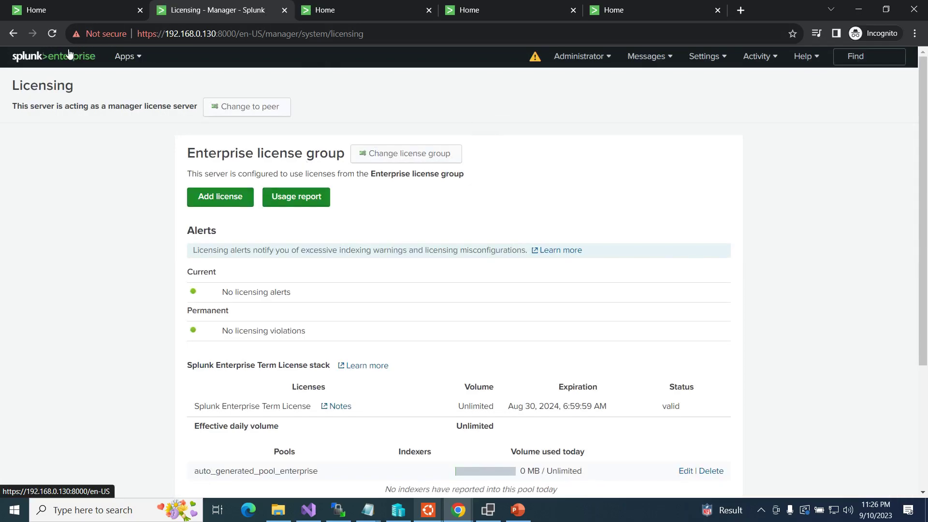
left_click(54, 57)
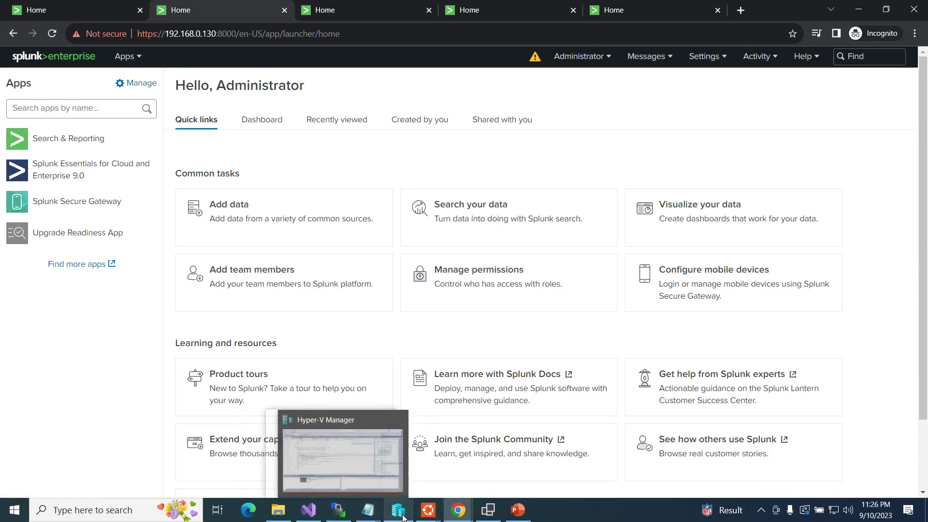
- Restart Splunk on splunkyoutube4 with /opt/splunk/bin/splunk restart, then open a new Chrome tab
mouse_move(428, 510)
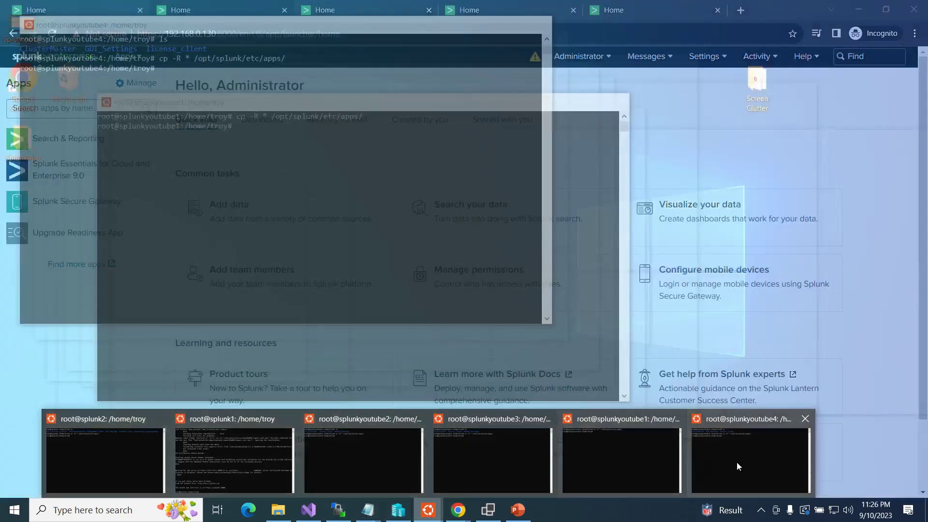
left_click(736, 462)
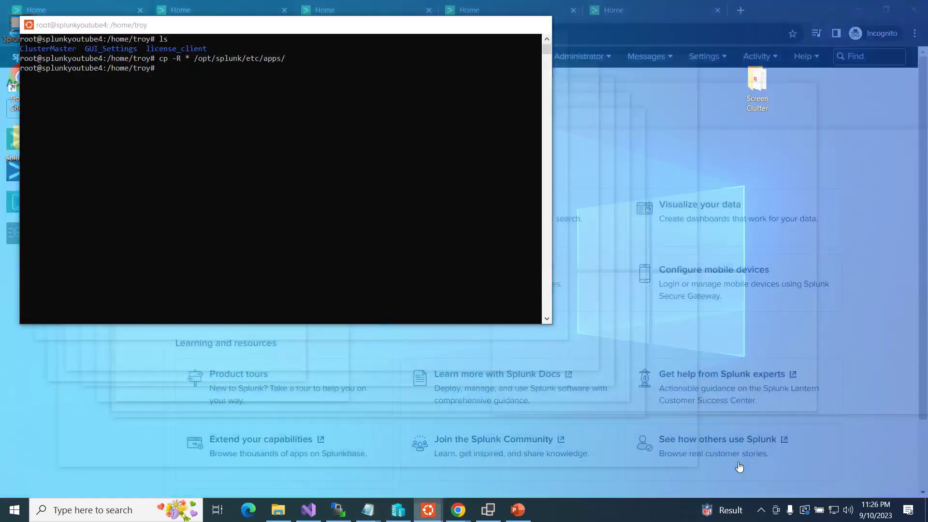
type("/opt/splunk/b")
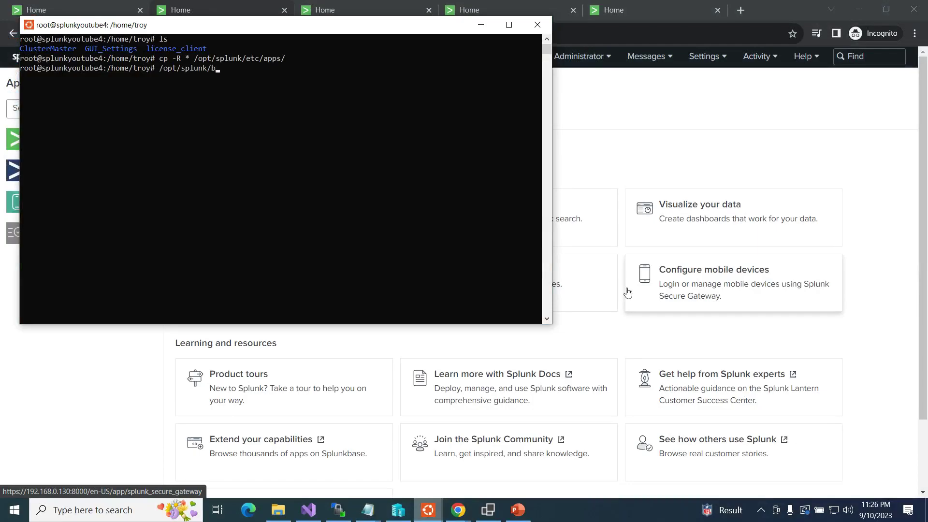
type("in/splunk restart")
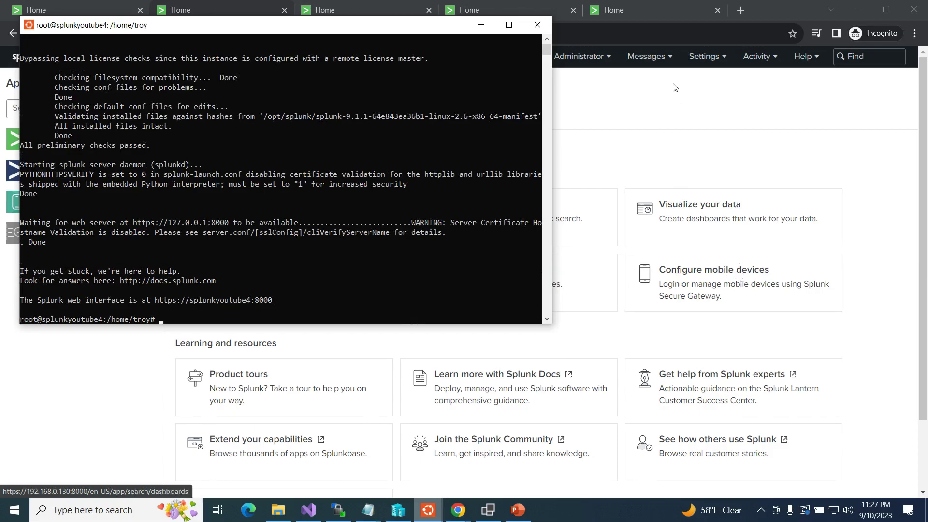
left_click(741, 10)
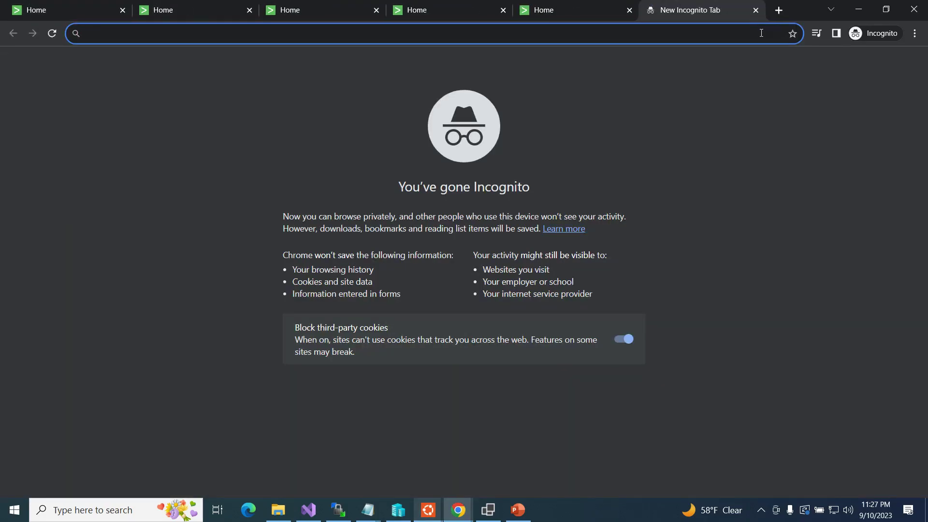
type("https://")
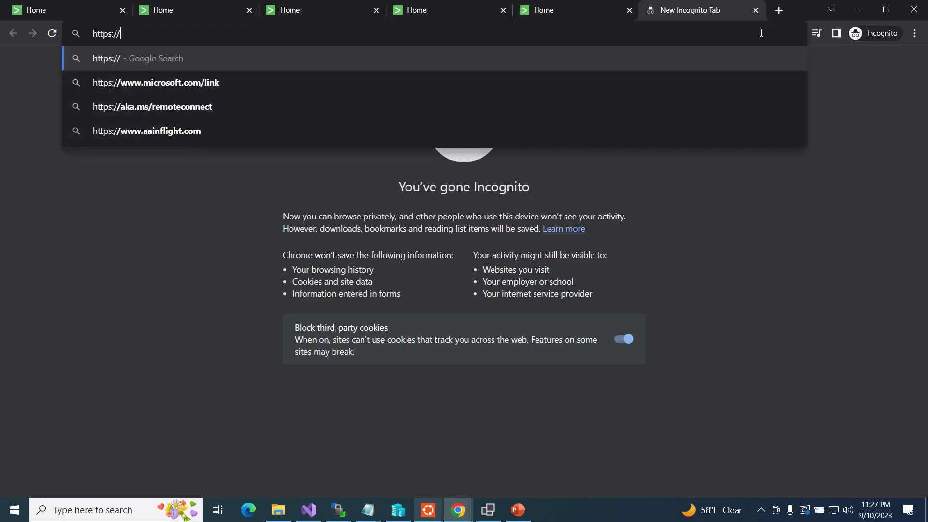
type("192.168.")
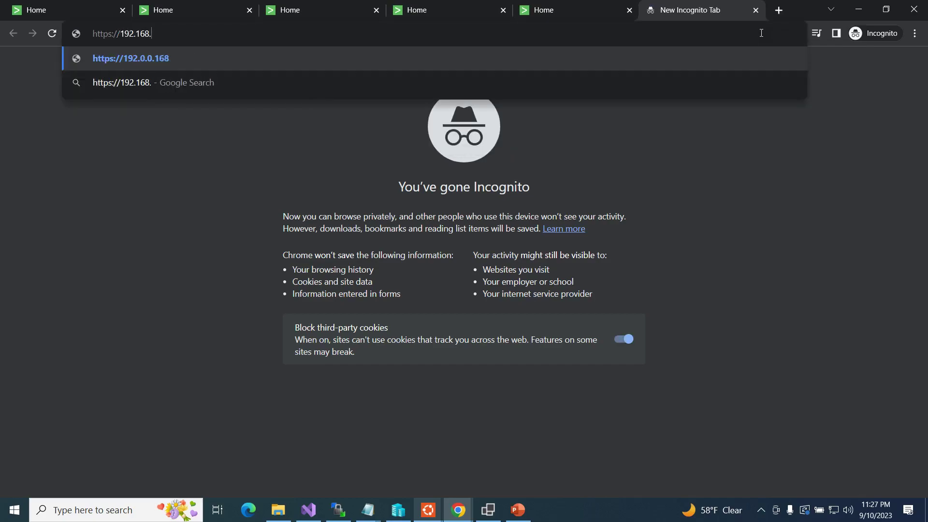
type("0.136:8000")
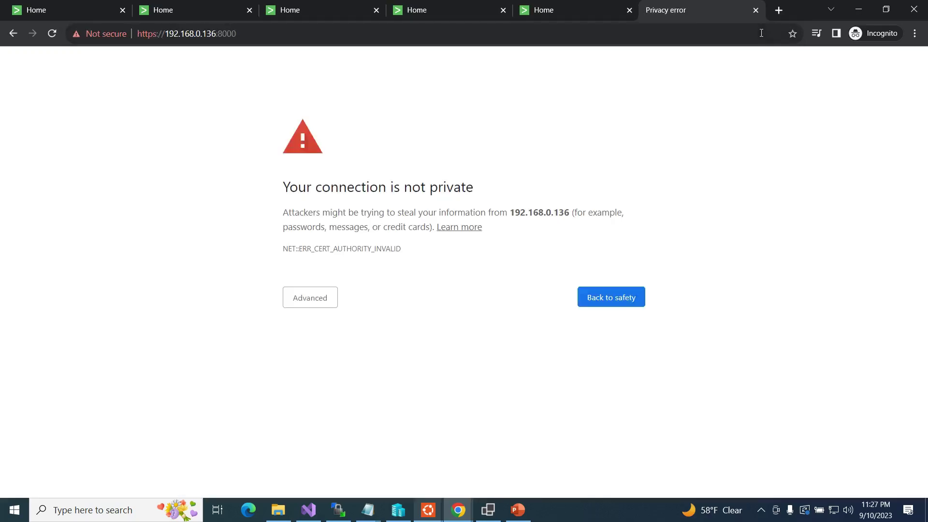
left_click(323, 303)
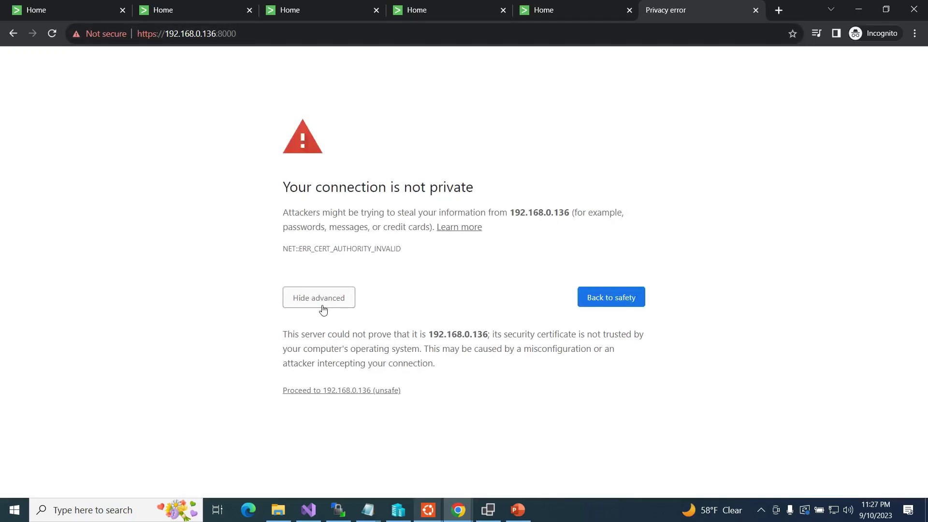
left_click(349, 391)
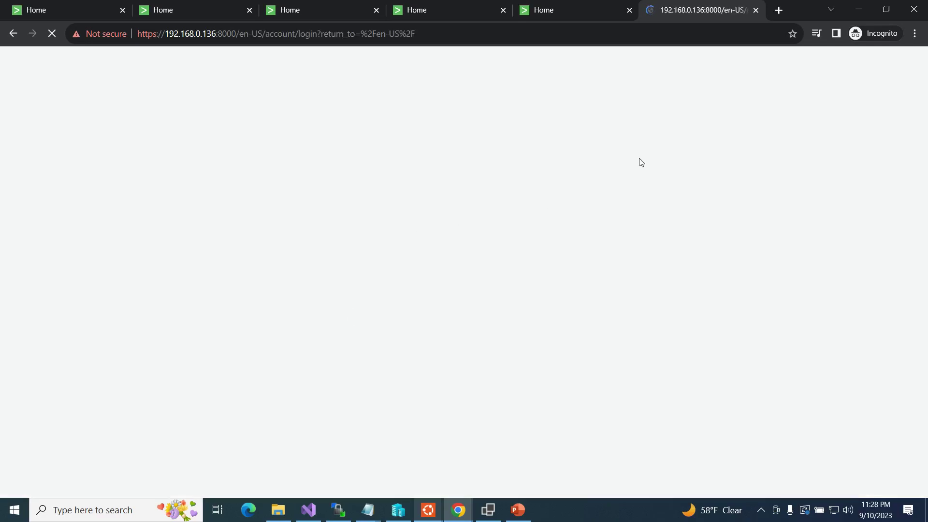
type("admin")
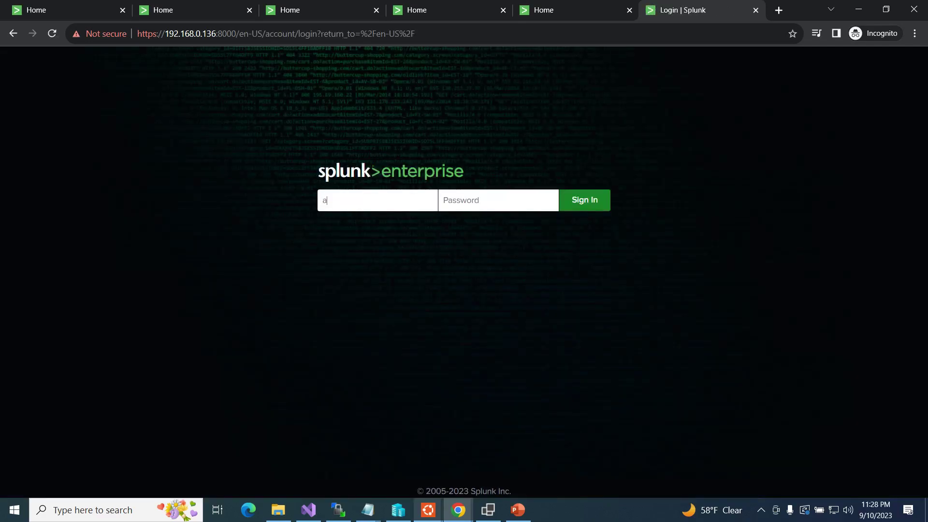
key("Tab")
type("••••••••")
key("Return")
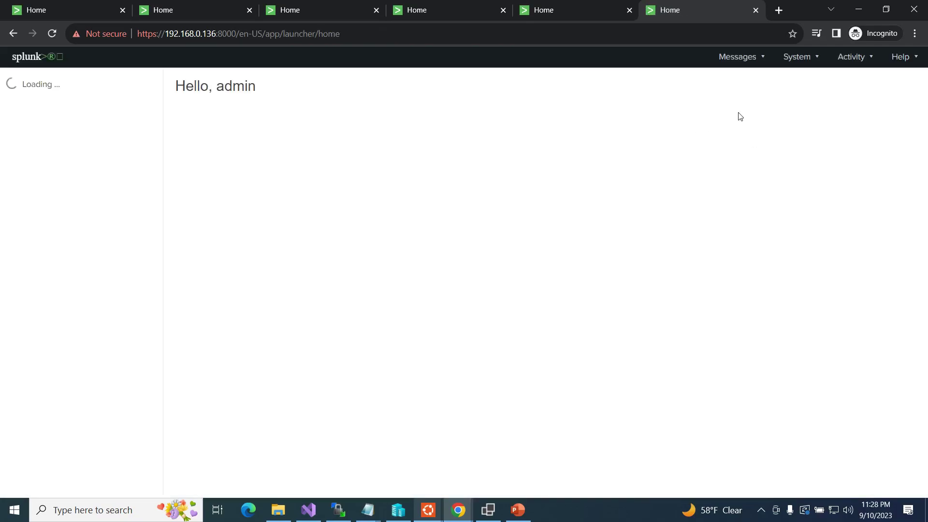
- Check the Indexer Clustering page: no peers yet, and search head splunkyoutube4 is Up
left_click(704, 56)
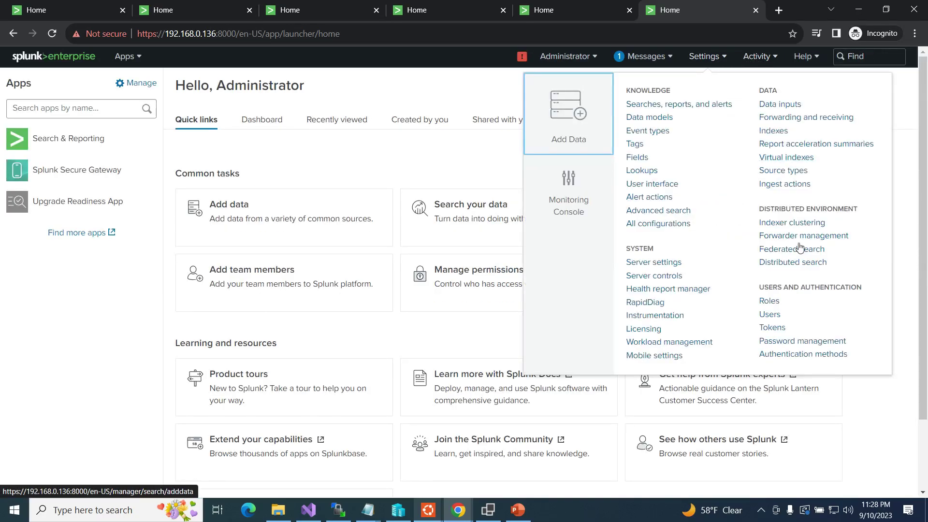
left_click(787, 223)
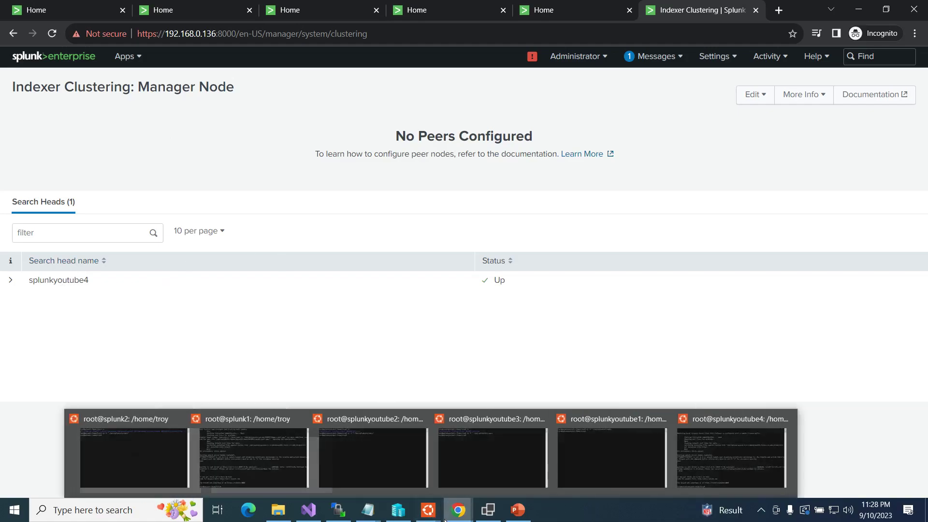
mouse_move(459, 520)
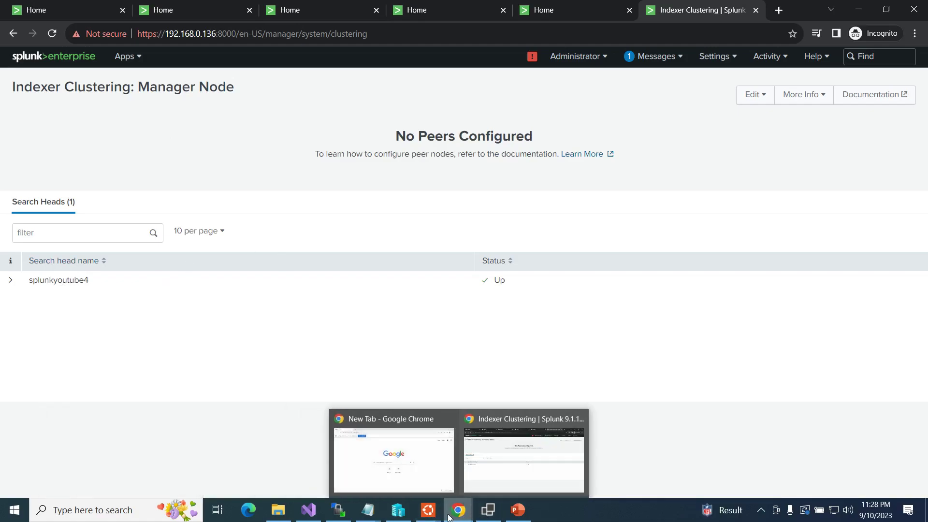
mouse_move(430, 517)
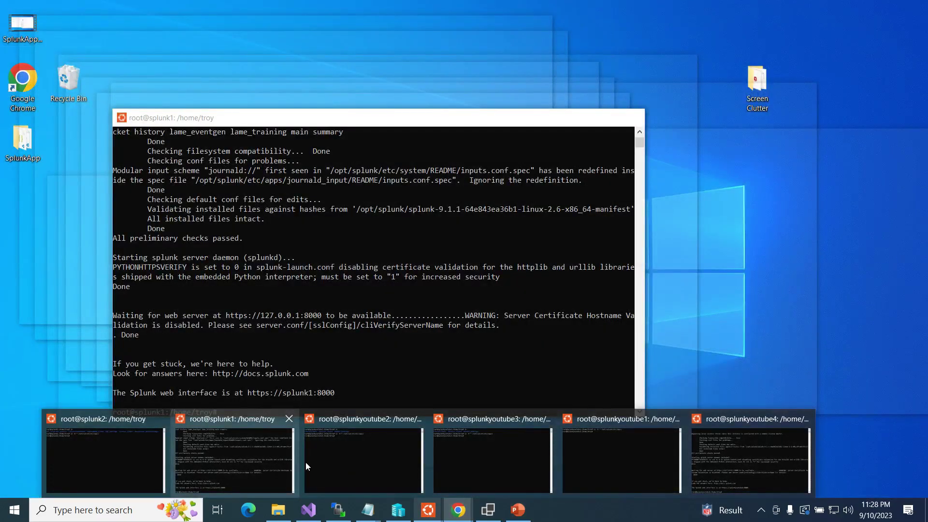
- Enter the Splunk restart command on the splunkyoutube1 and splunkyoutube2 indexers
mouse_move(353, 462)
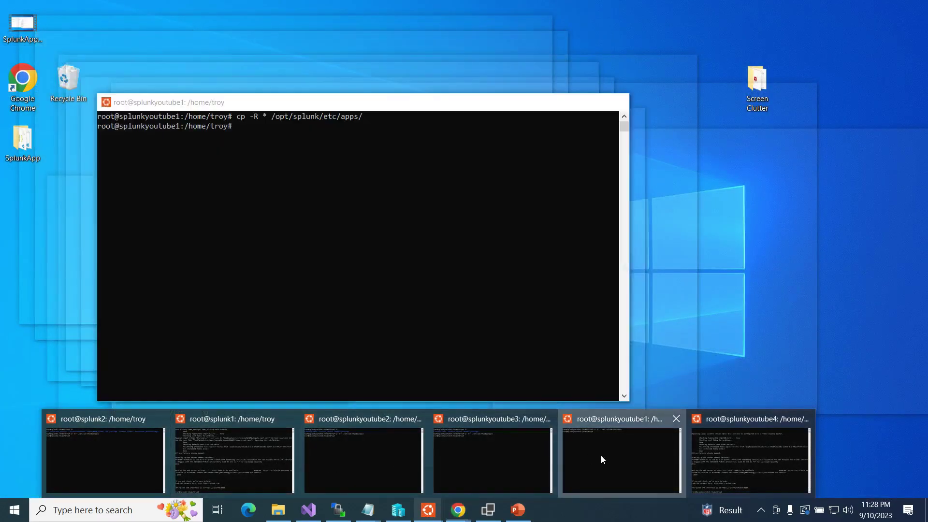
left_click(603, 459)
type("/opt/splunk/b")
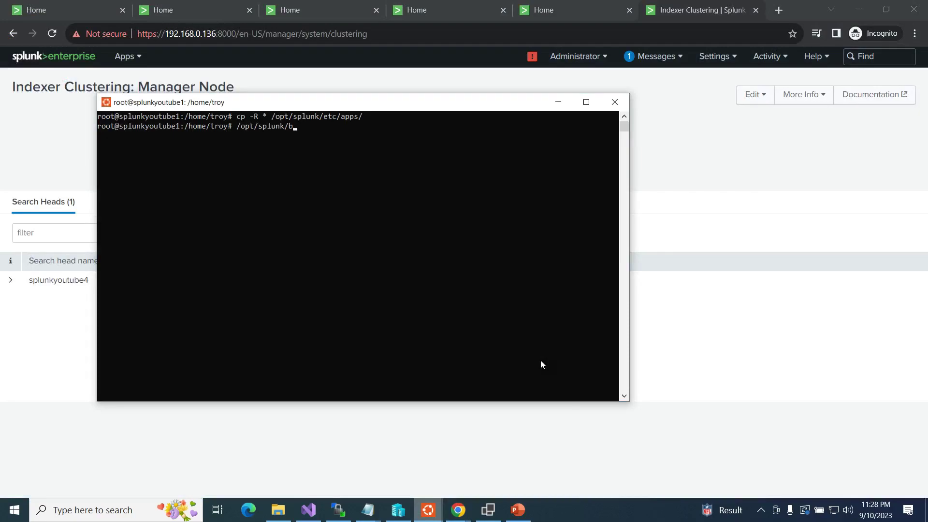
type("in/splunk restart")
mouse_move(426, 518)
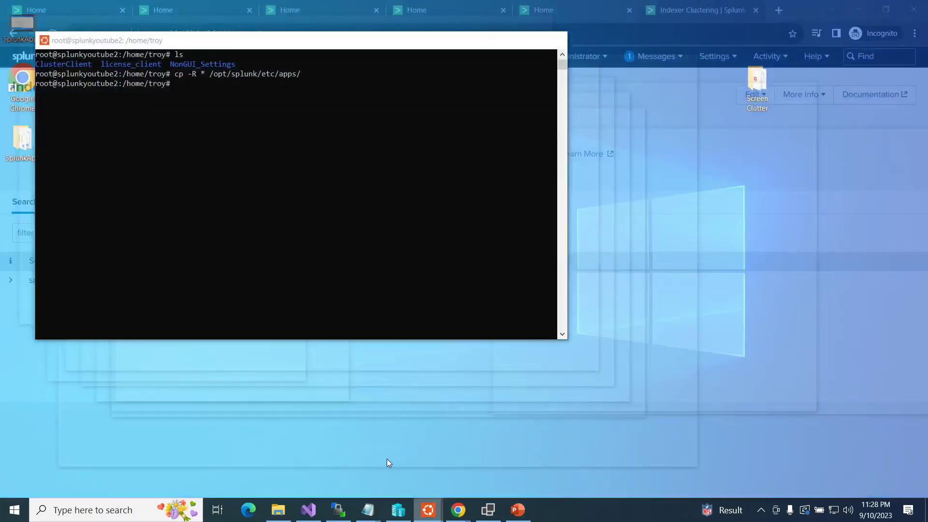
left_click(387, 459)
type("/opt/")
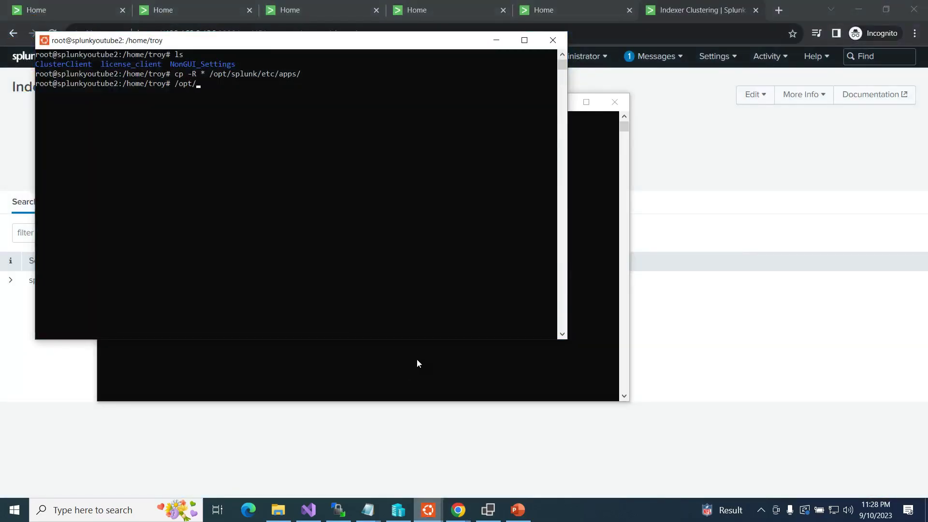
type("splunk/bin/splunk restart")
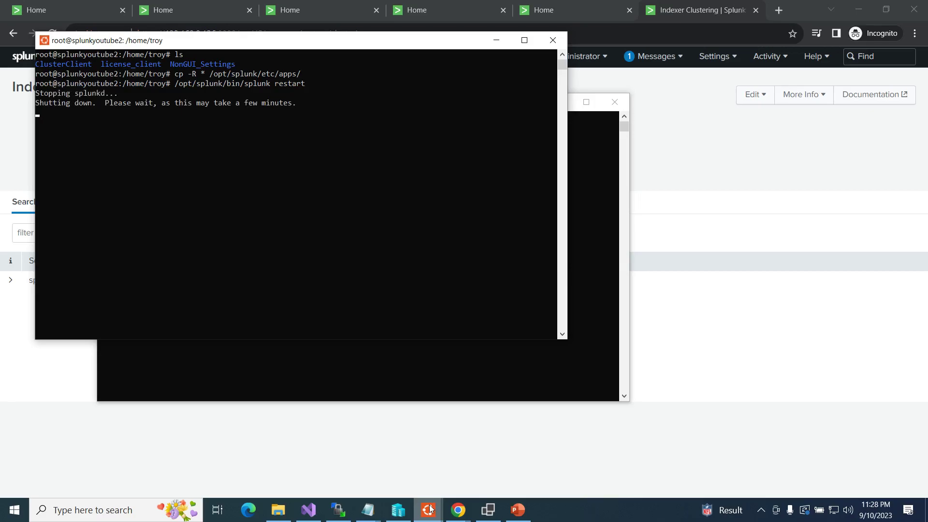
- Restart Splunk on splunkyoutube3, then return to the Indexer Clustering manager page
mouse_move(429, 511)
left_click(463, 473)
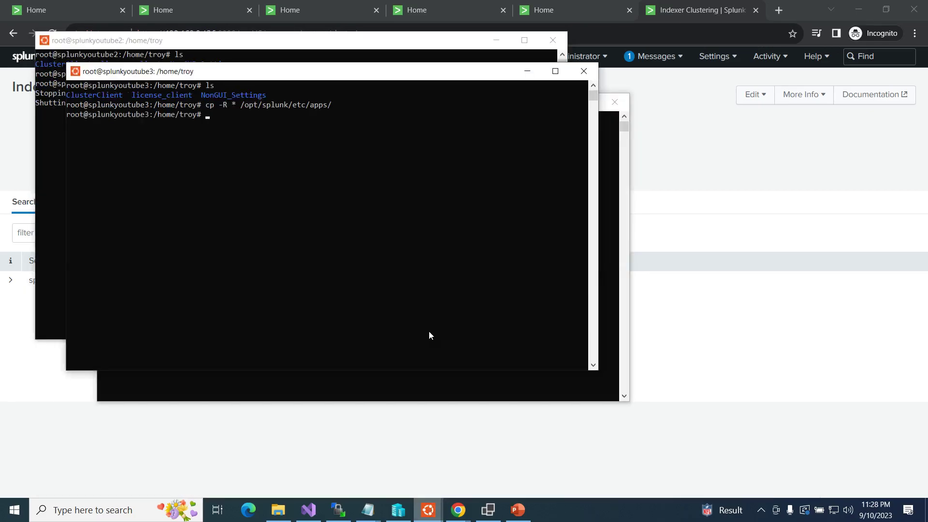
type("/opt/splunk/bin/splunk")
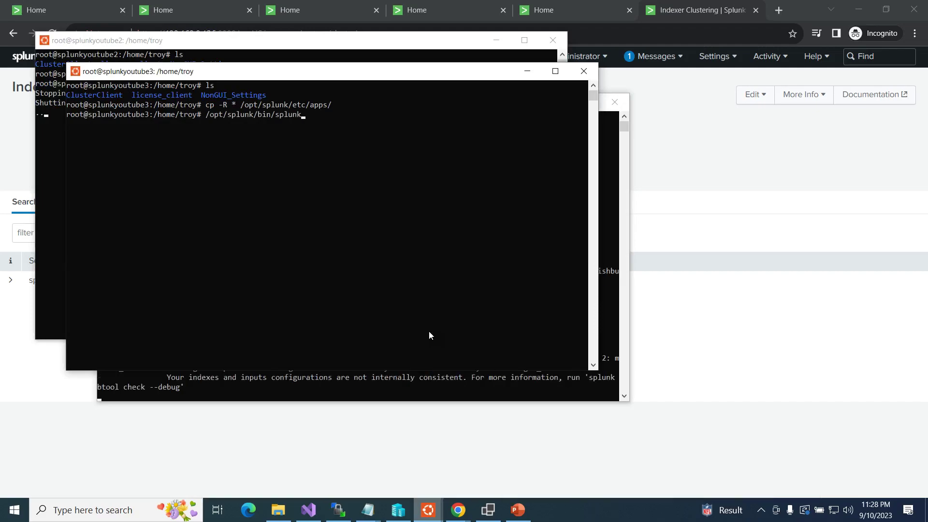
type(" restart")
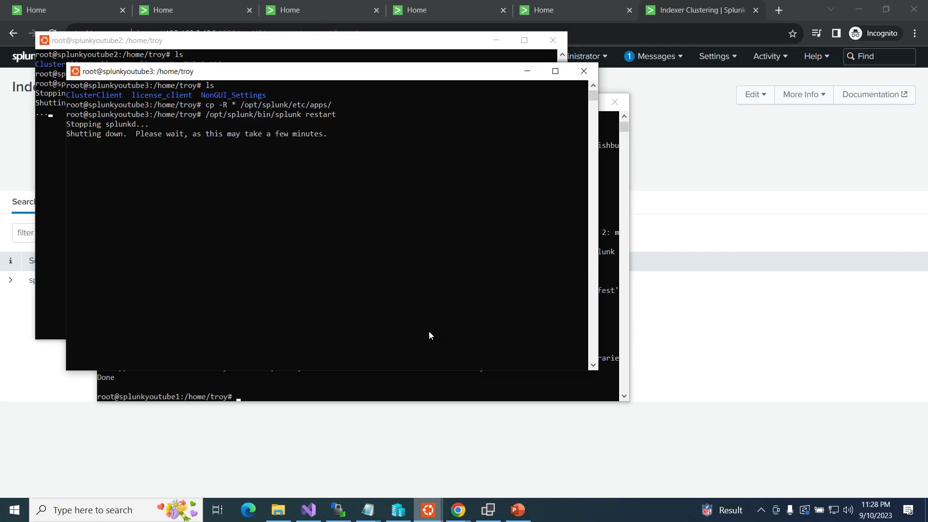
left_click_drag(354, 75, 780, 124)
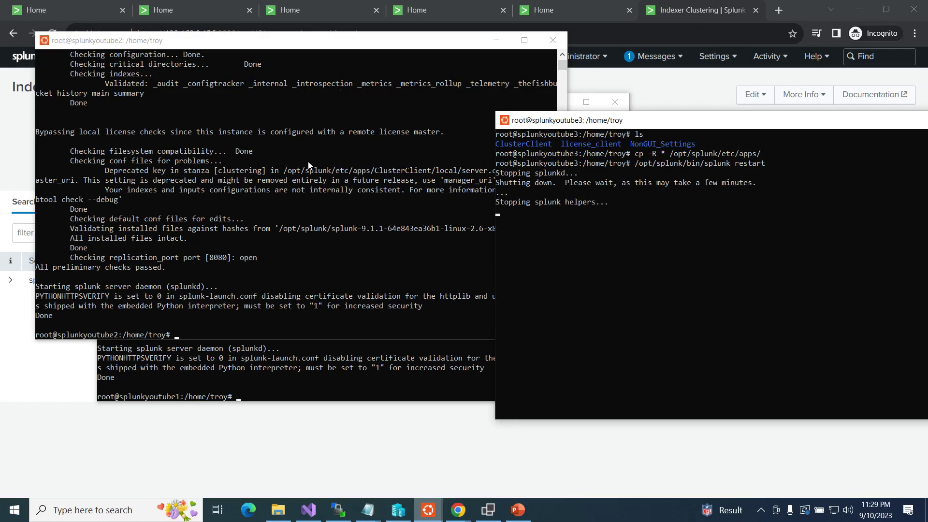
left_click(326, 367)
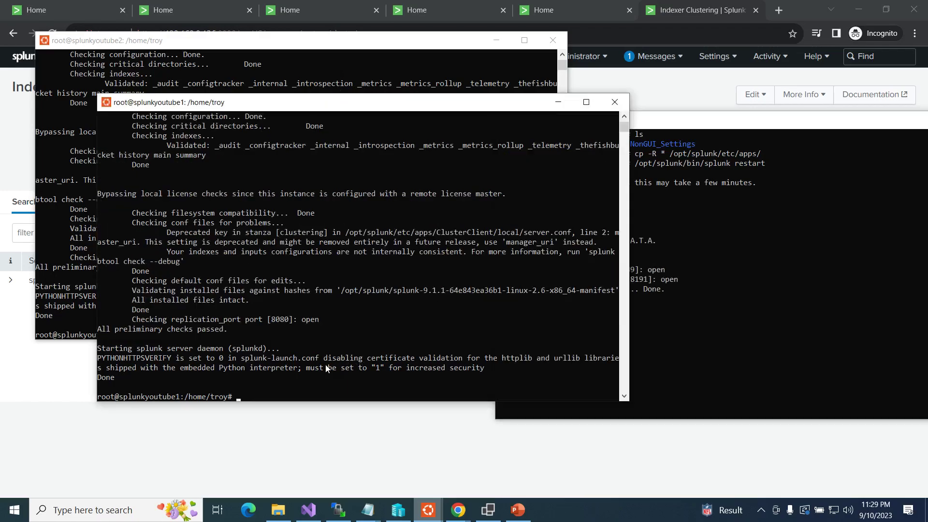
left_click(311, 432)
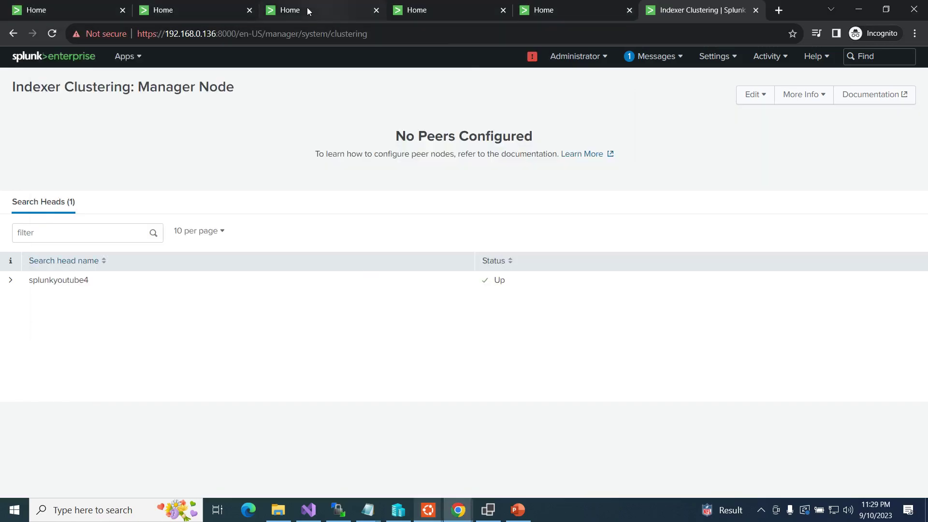
left_click(221, 9)
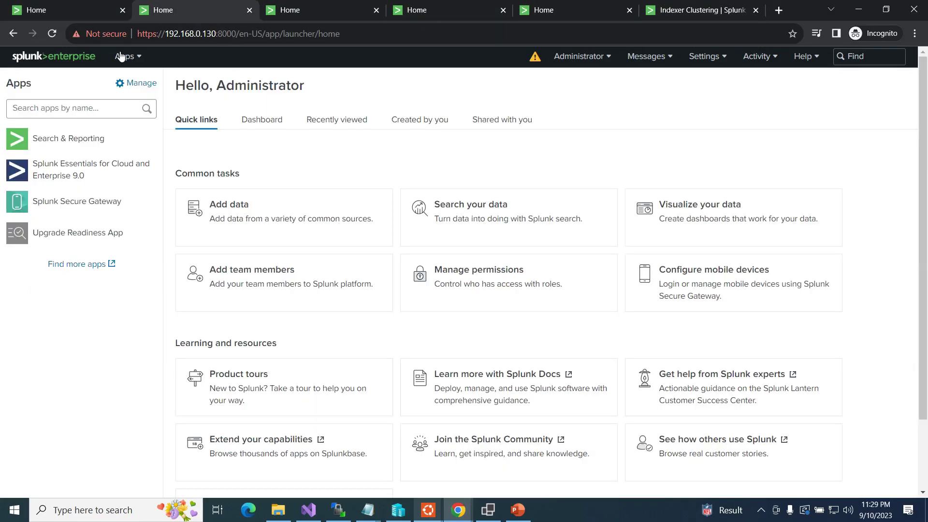
left_click(328, 10)
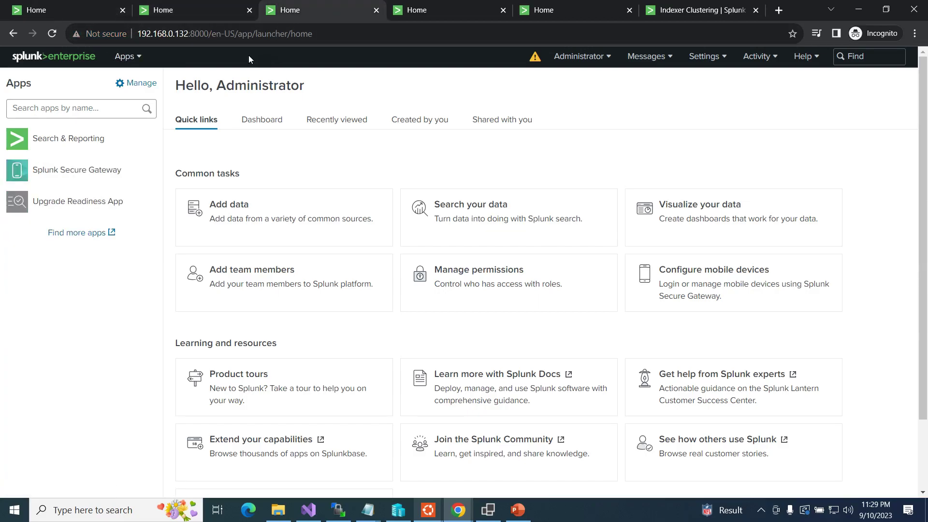
left_click(52, 34)
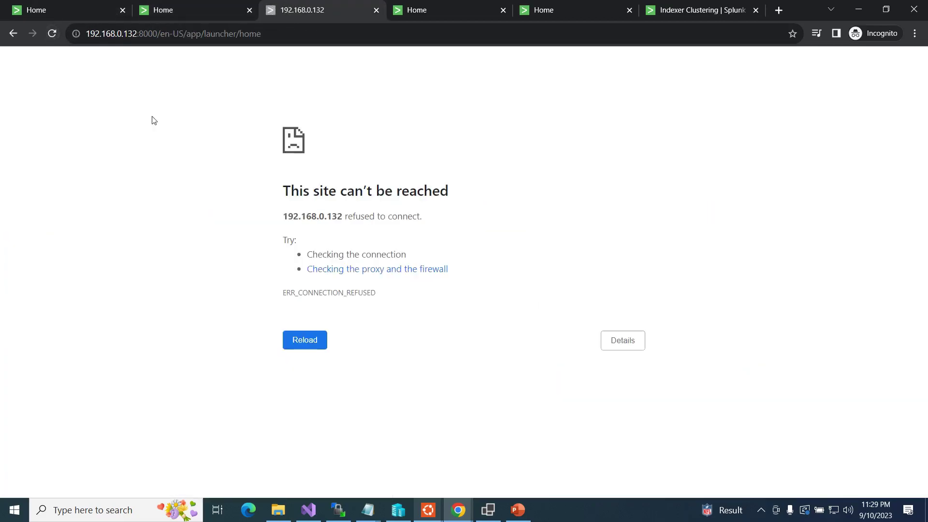
left_click(76, 34)
left_click(109, 35)
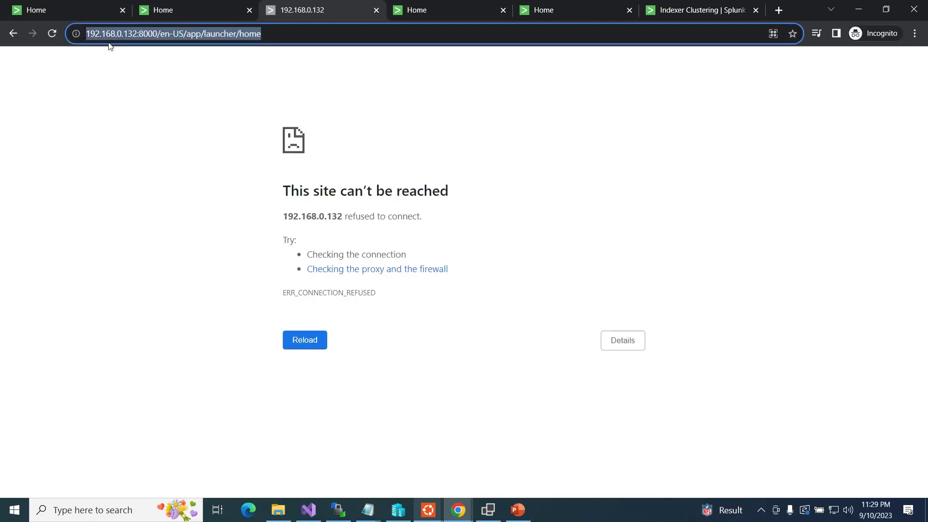
key("Home")
type("https://")
key("Return")
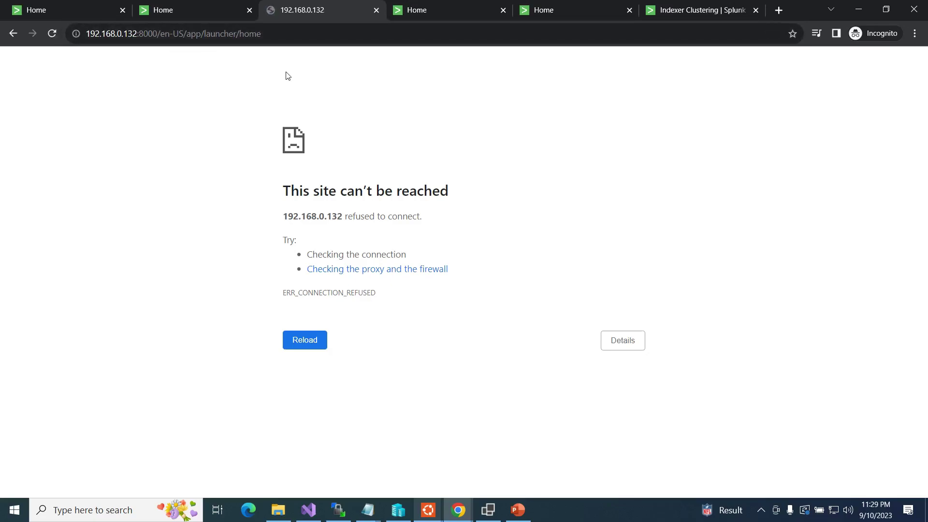
key("F5")
key("F5")
- Bring up the splunk_foo app folder window in File Explorer
left_click(278, 510)
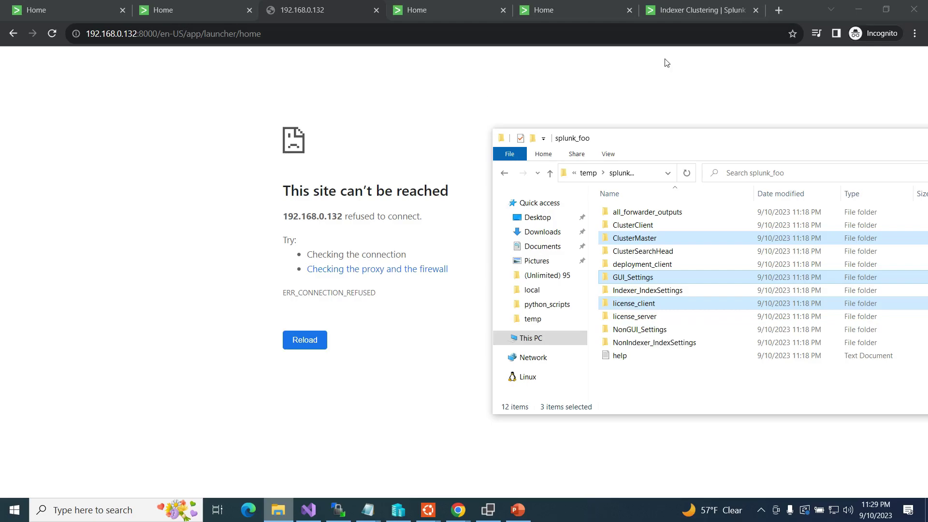
mouse_move(691, 17)
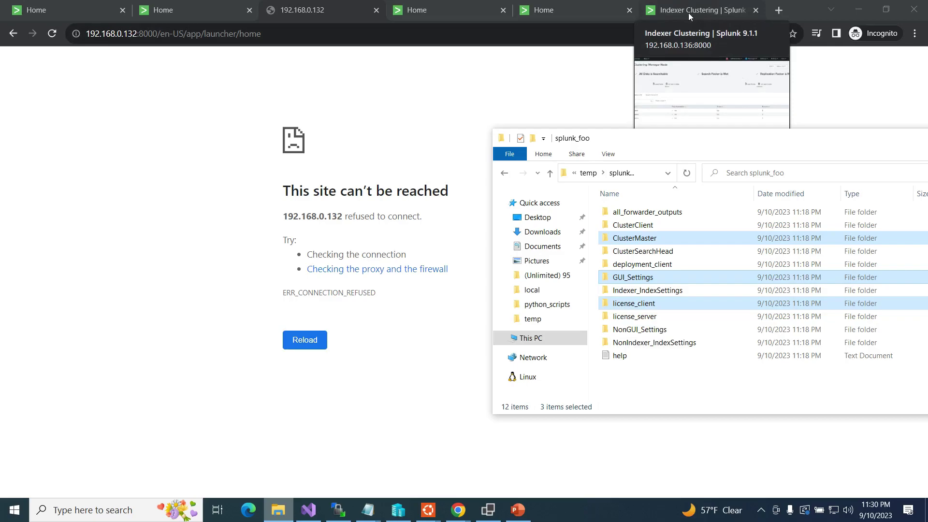
mouse_move(493, 17)
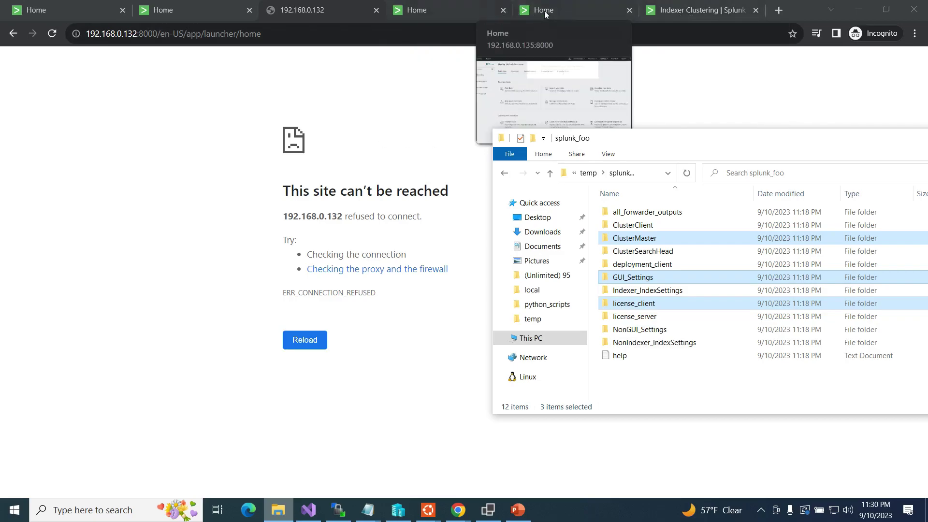
- Return to the manager node and confirm peers splunkyoutube1–3 are all Up
left_click(678, 12)
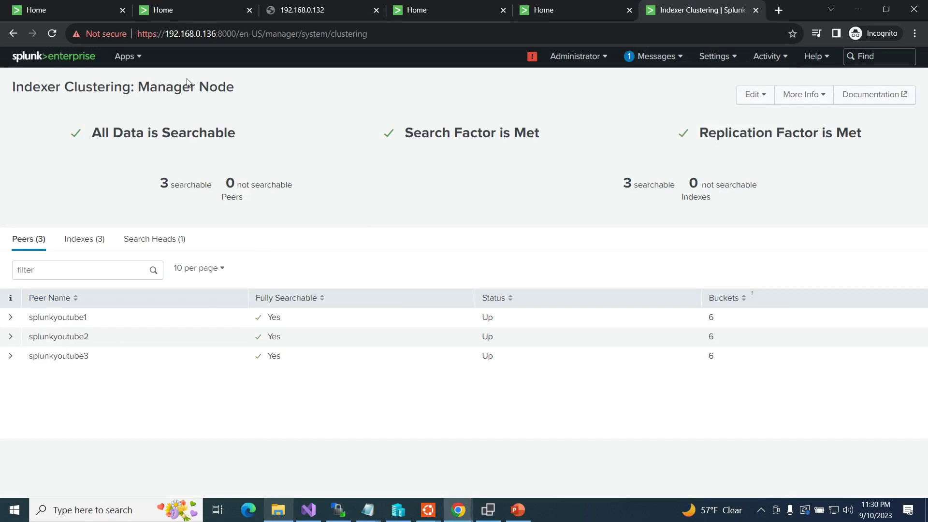
mouse_move(77, 13)
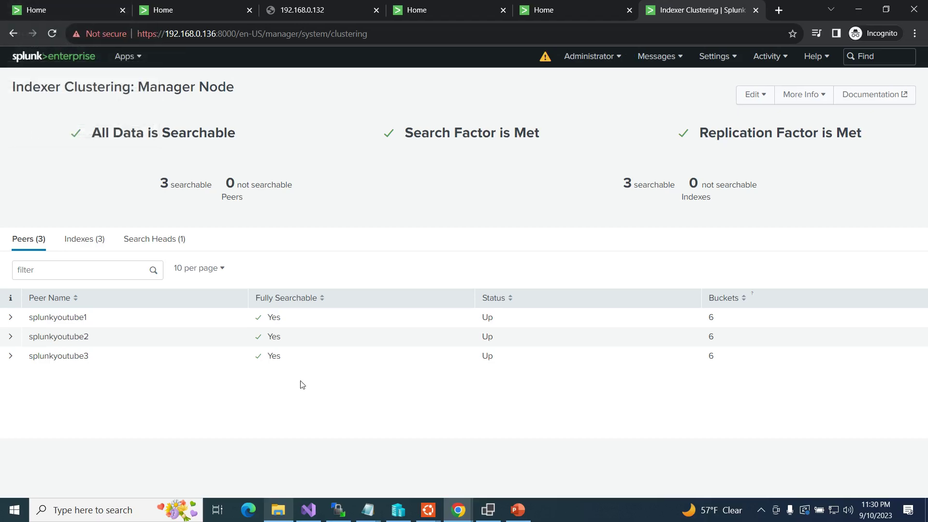
- Run /opt/splunk/bin/splunk restart on splunk2 and wait for the web server
mouse_move(427, 512)
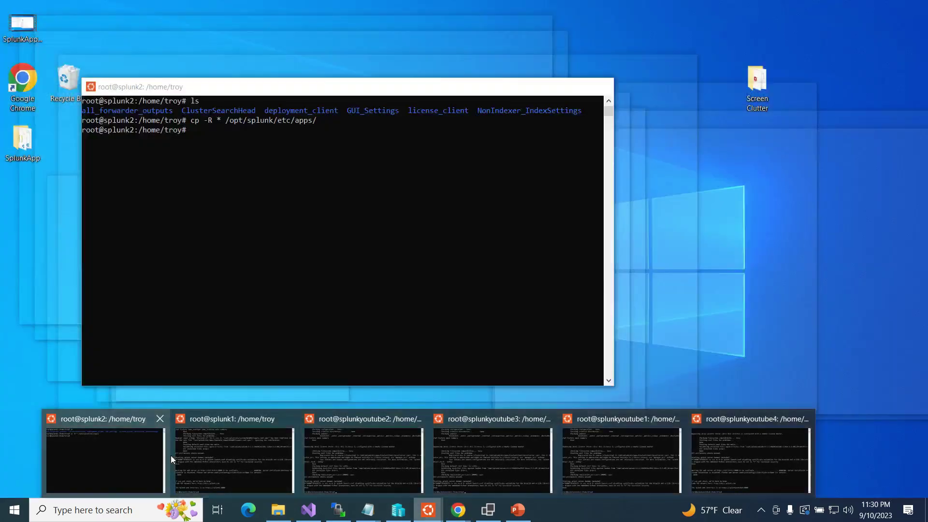
left_click(123, 460)
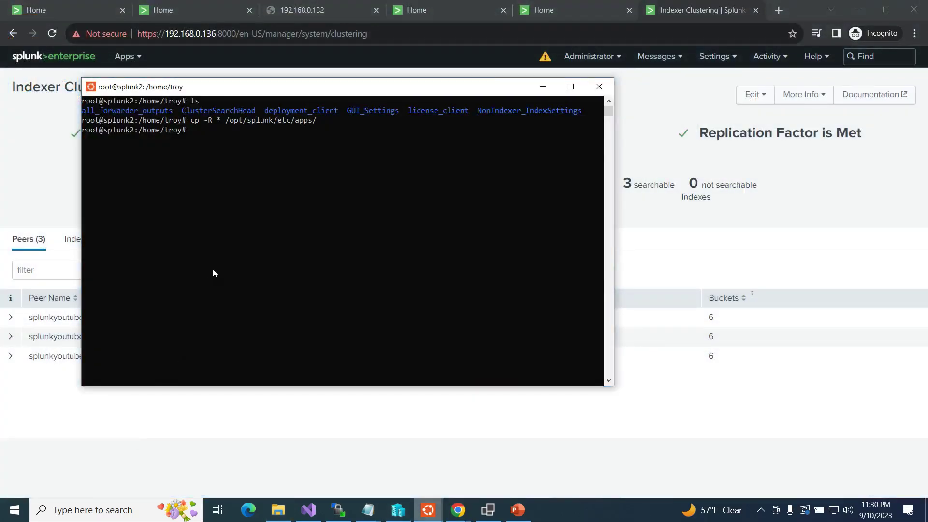
type("/opt/splunk/bin/splunk resta")
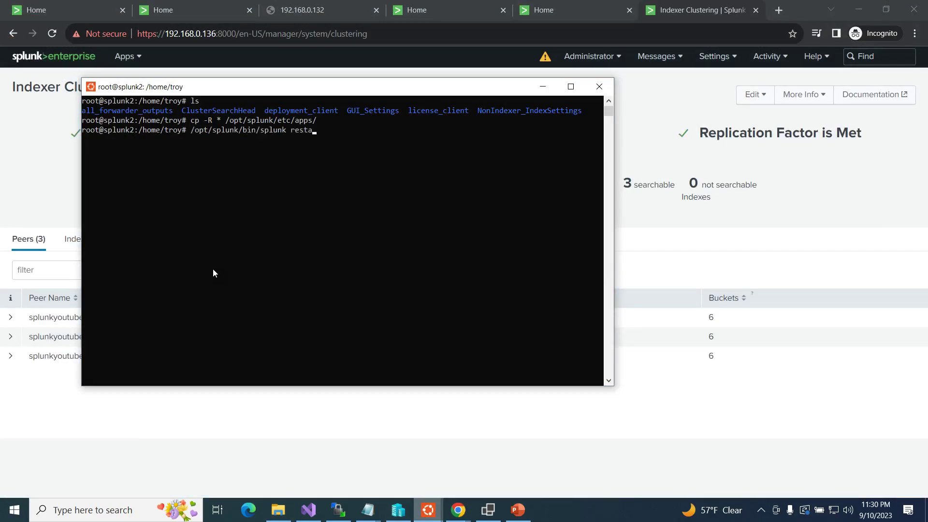
type("rt")
key("Return")
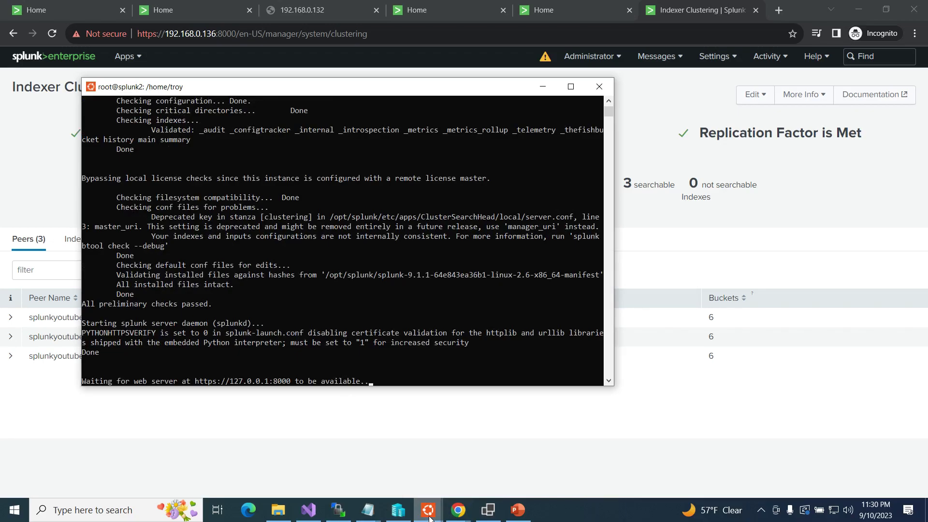
mouse_move(429, 518)
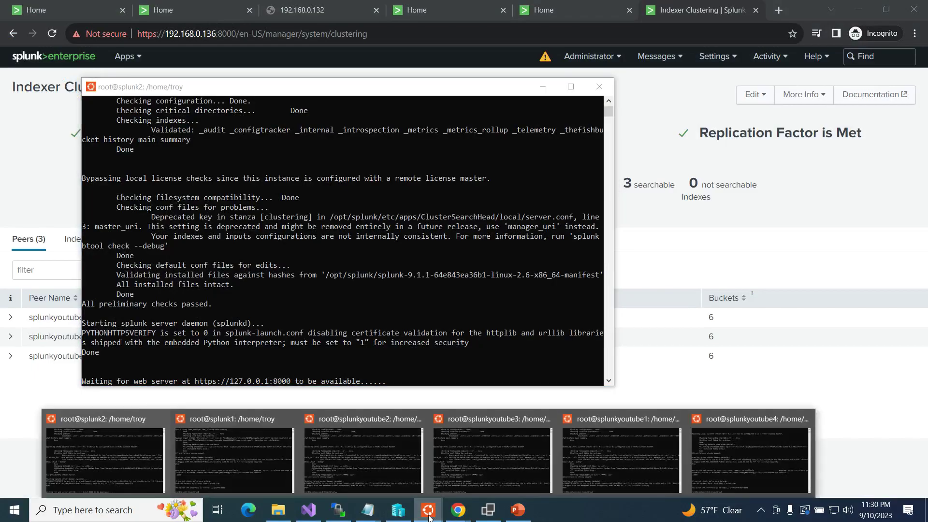
- List the files in the splunk1 home folder with ls
left_click(260, 462)
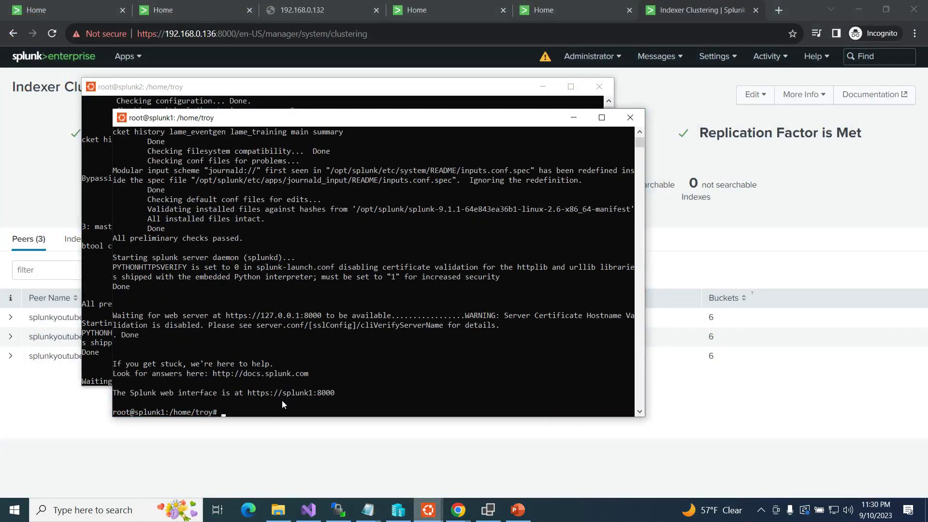
type("cp")
key("BackSpace")
key("BackSpace")
key("BackSpace")
type("ls")
key("Return")
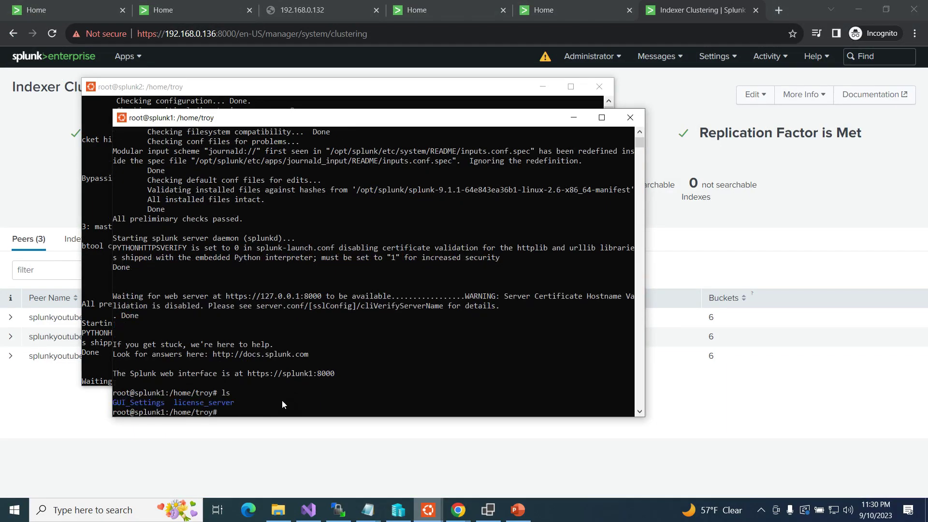
- Copy GUI_Settings into /opt/splunk/etc/deployment-apps/ on splunk1
type("cd")
key("BackSpace")
key("BackSpace")
type("p -R Gu")
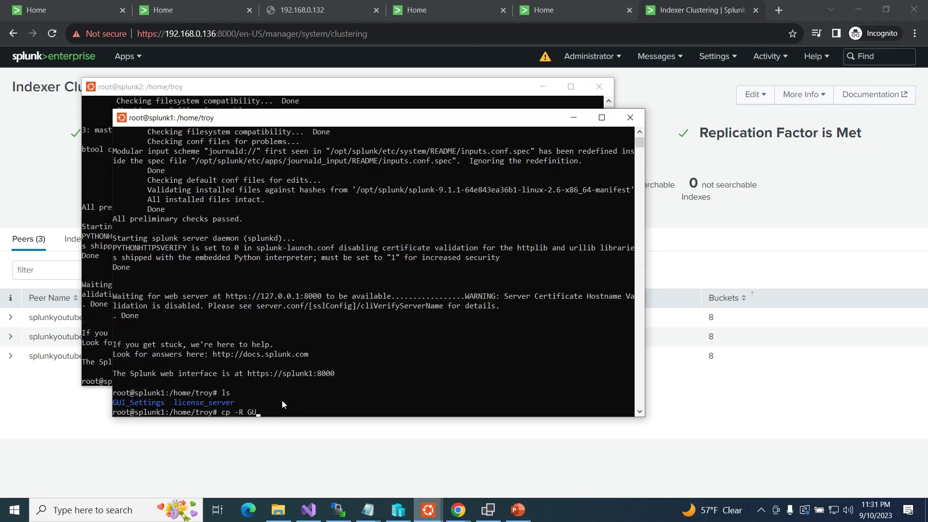
type(" /opt/splunk/etc/deployment-apps/")
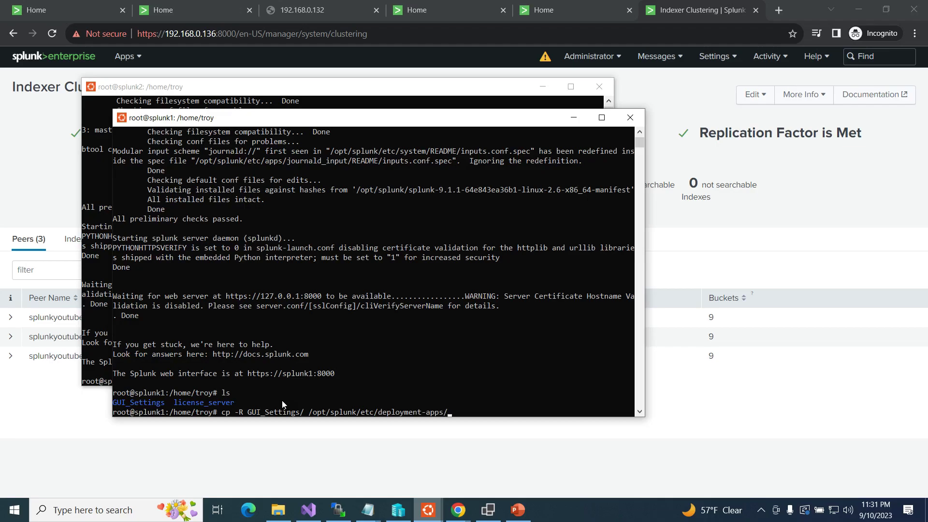
key("Return")
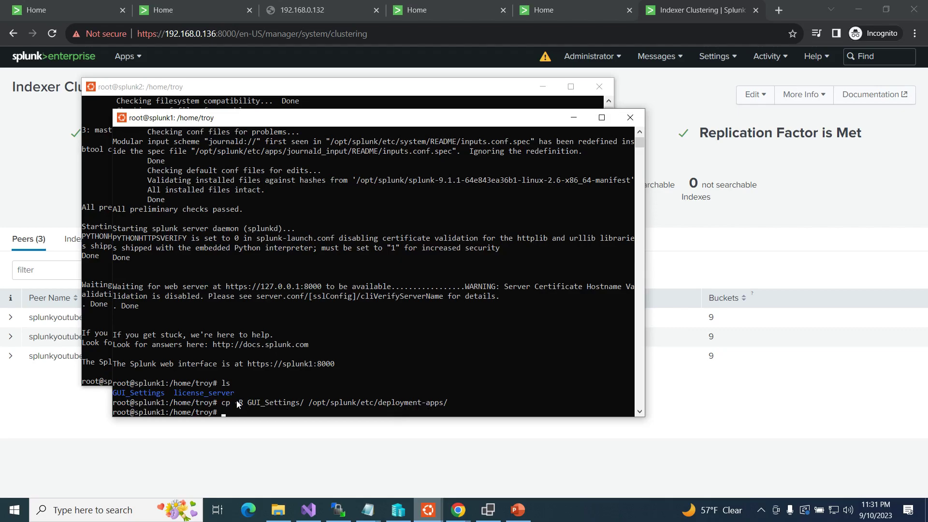
- Check Forwarder Management on 192.168.0.130 (1 app, 0 clients), then view the 192.168.0.128 tab
left_click(178, 18)
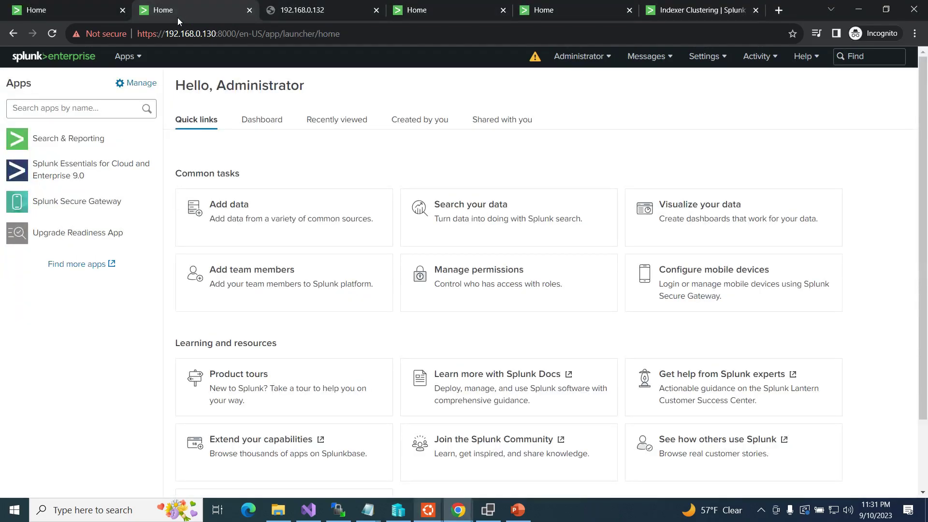
left_click(705, 56)
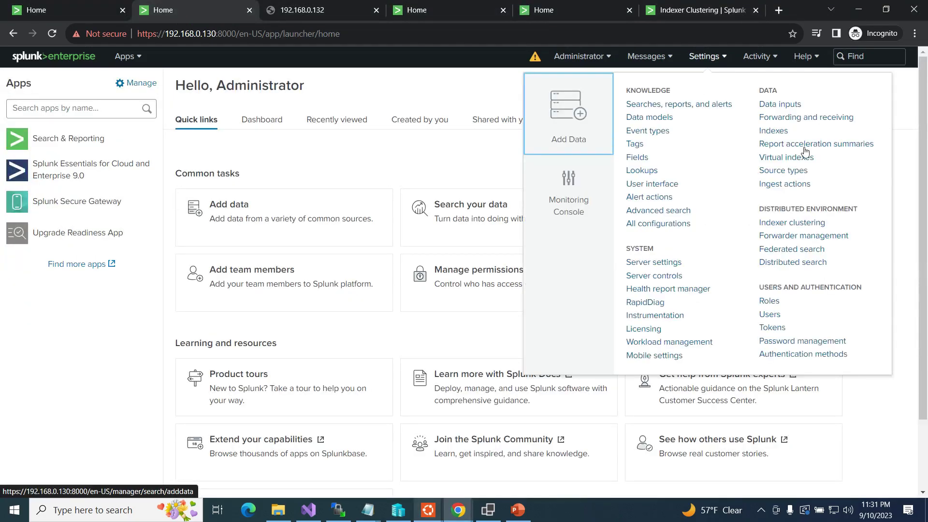
left_click(805, 237)
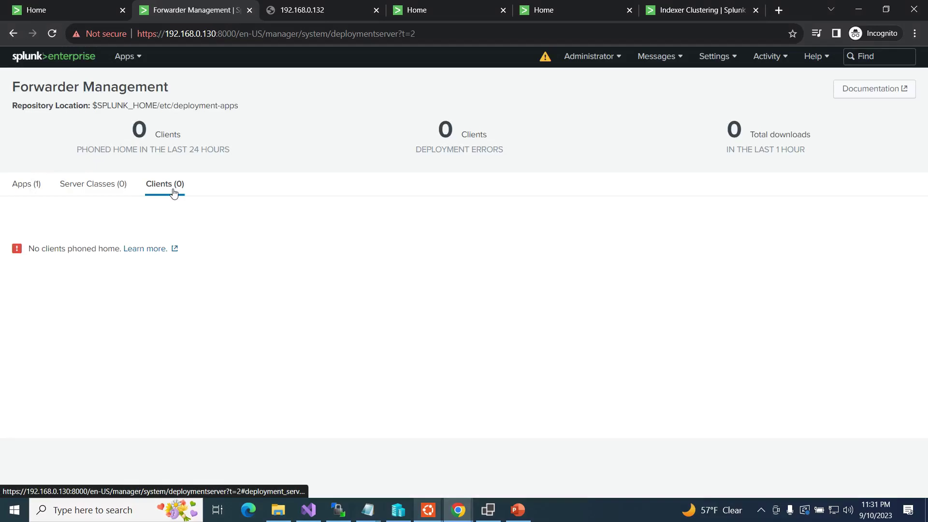
left_click(76, 10)
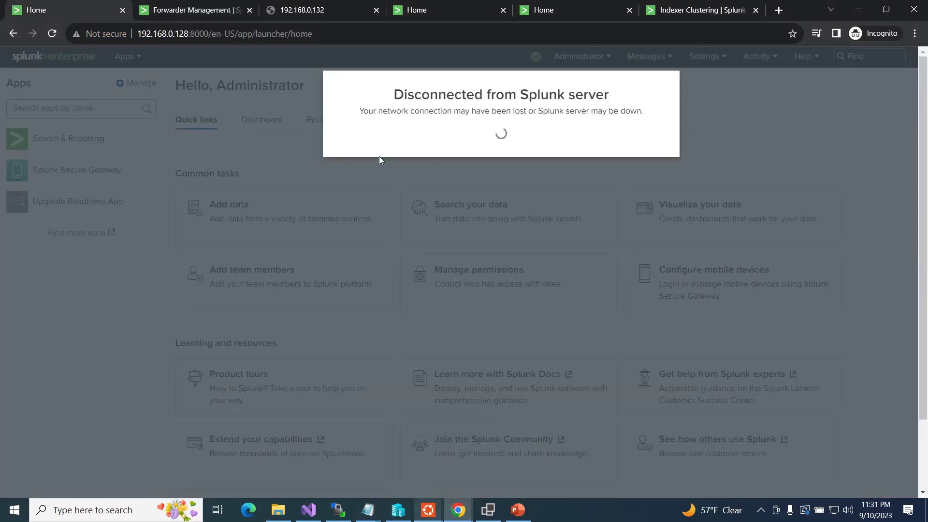
- Reload the 192.168.0.128 search head over https and proceed past the certificate warning
left_click(220, 34)
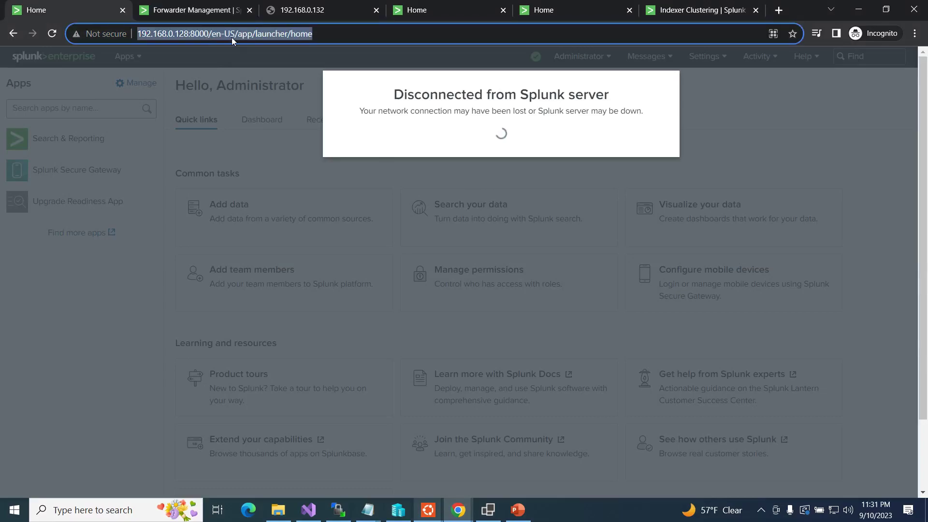
key("Home")
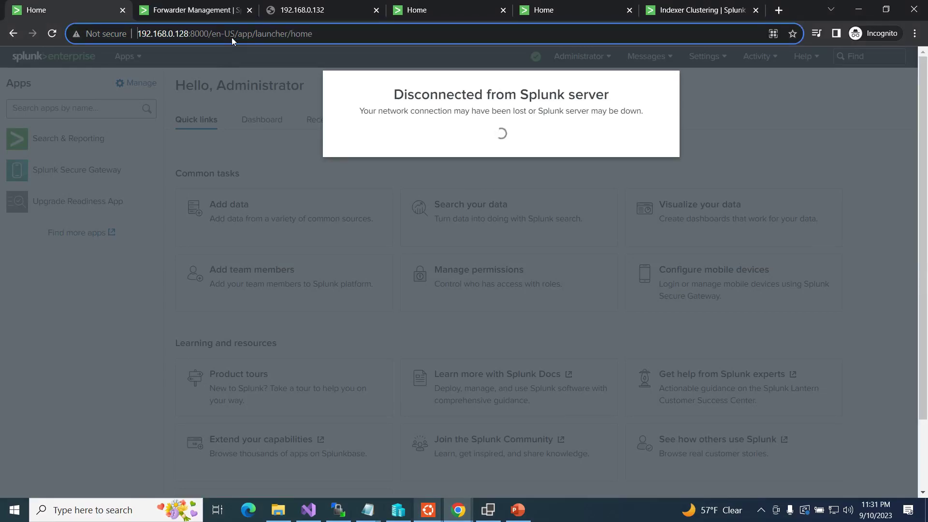
type("http")
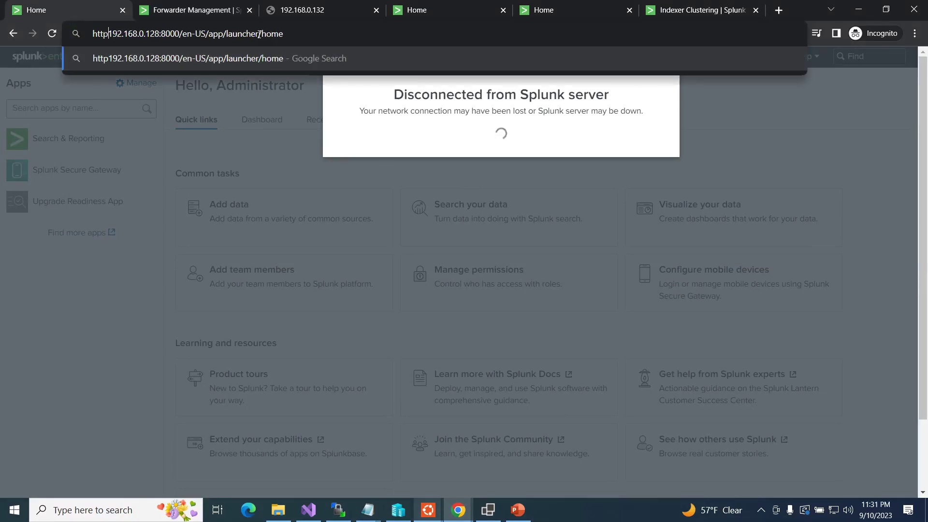
type("s://")
key("Return")
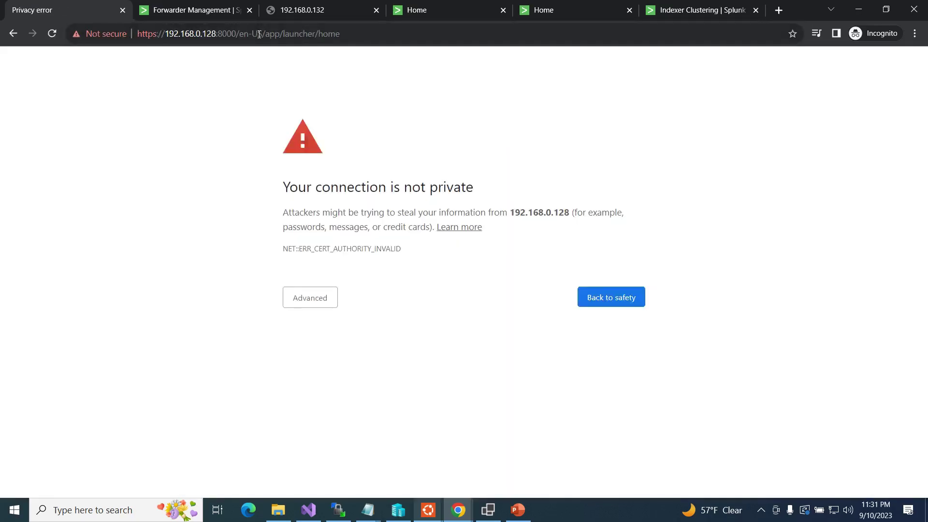
left_click(321, 296)
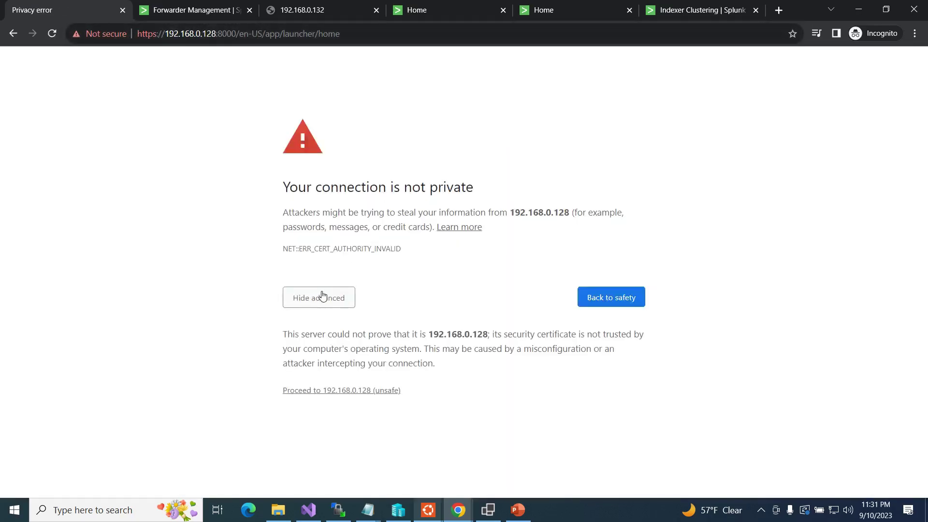
left_click(346, 389)
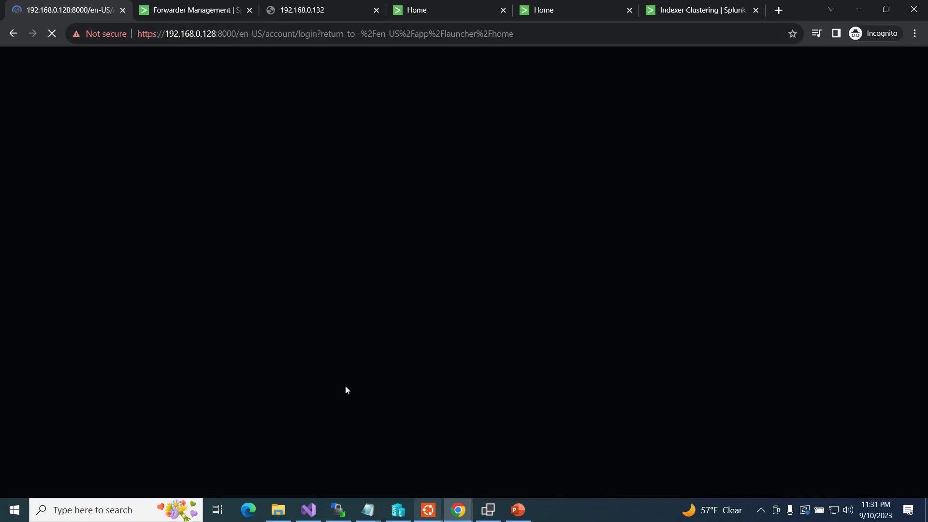
- Sign back in to Splunk with the admin account credentials
type("t")
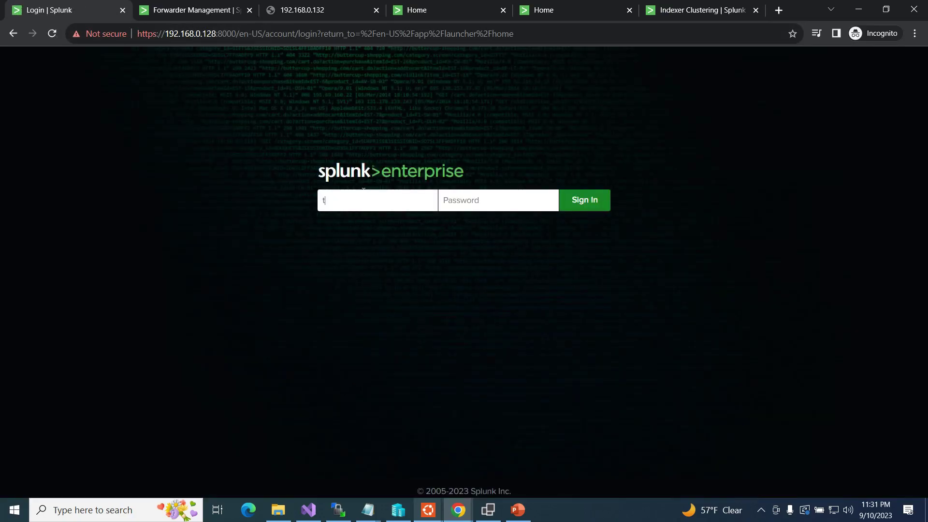
type("m")
key("BackSpace")
key("BackSpace")
type("ad*")
key("Return")
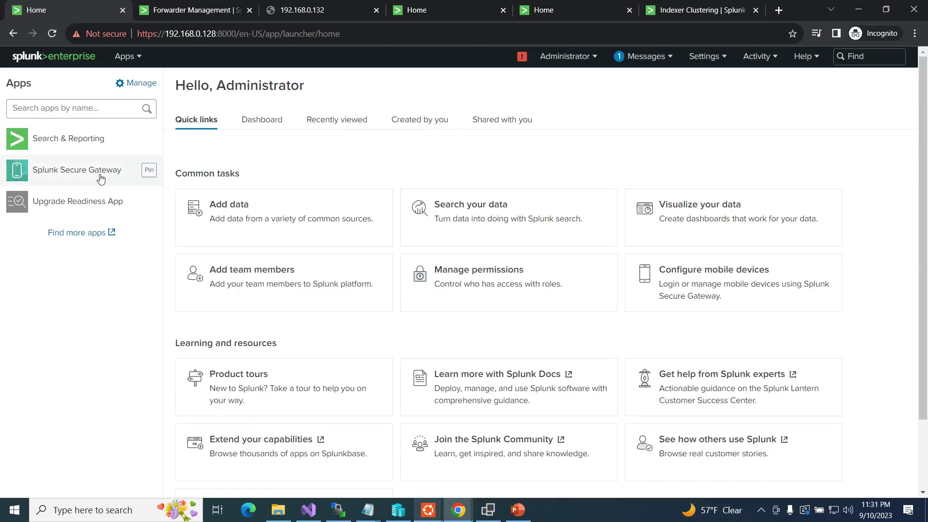
- Review licensing, then confirm search peers splunkyoutube1–3 are Up and Healthy with successful replication
left_click(704, 62)
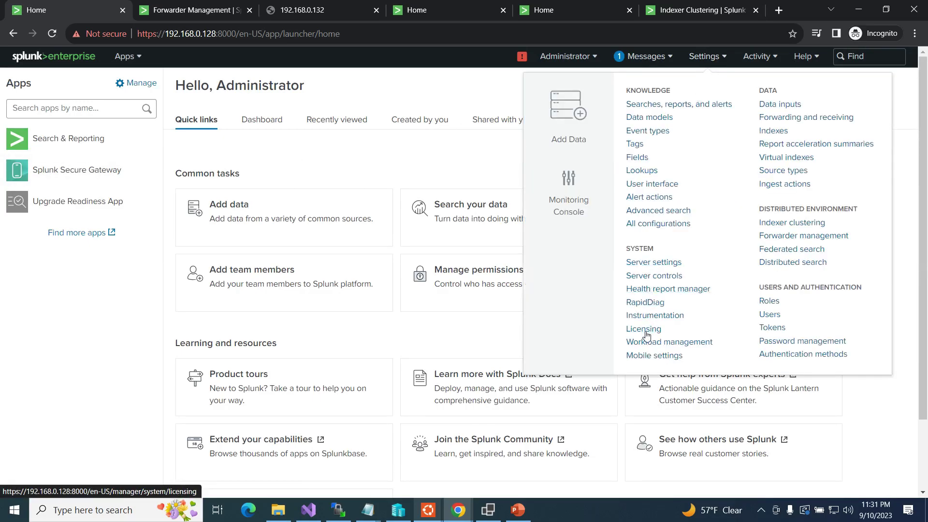
left_click(645, 332)
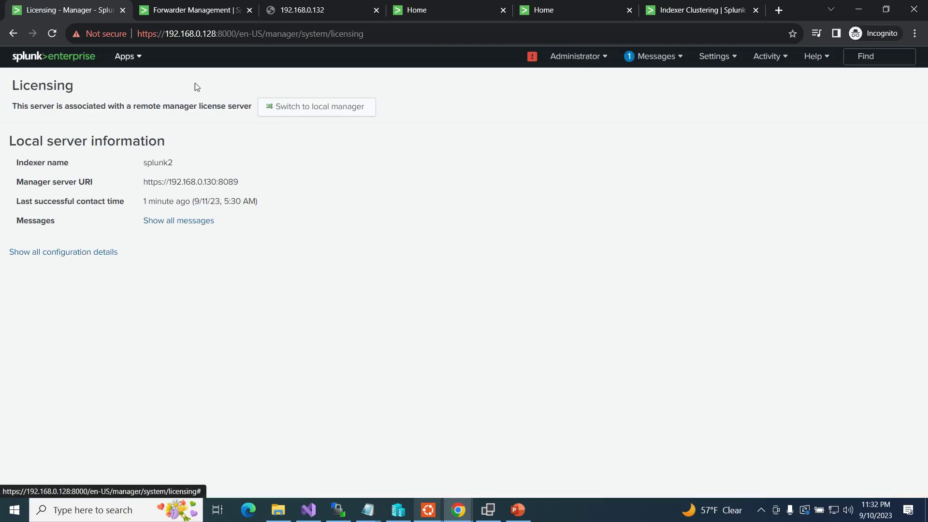
left_click(710, 62)
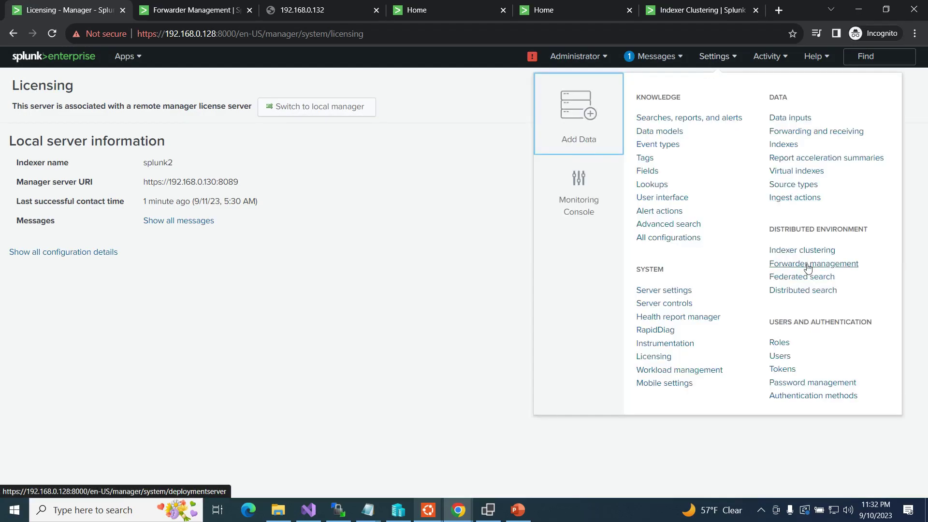
left_click(796, 293)
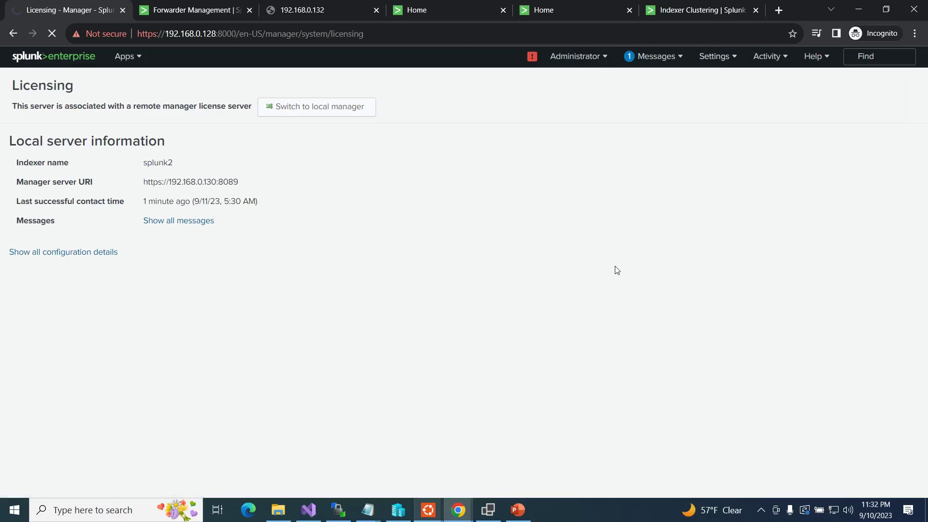
left_click(218, 205)
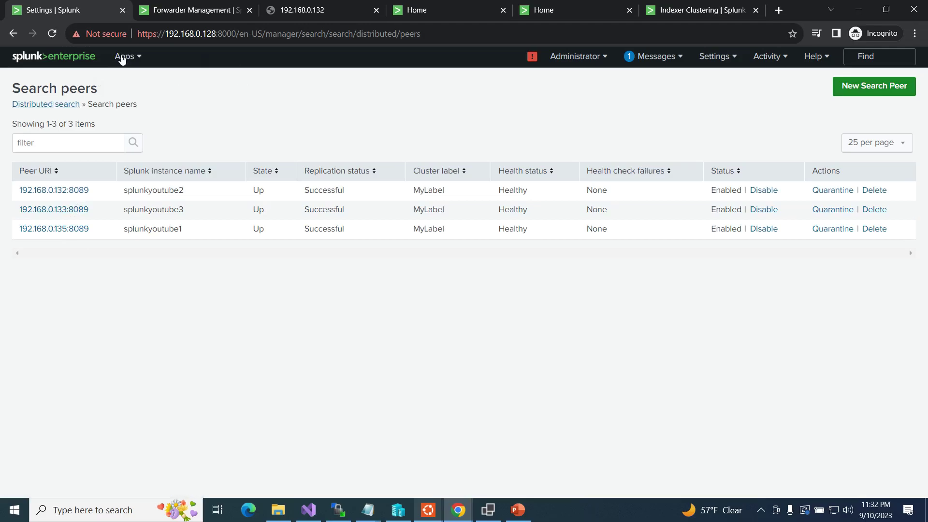
left_click(84, 58)
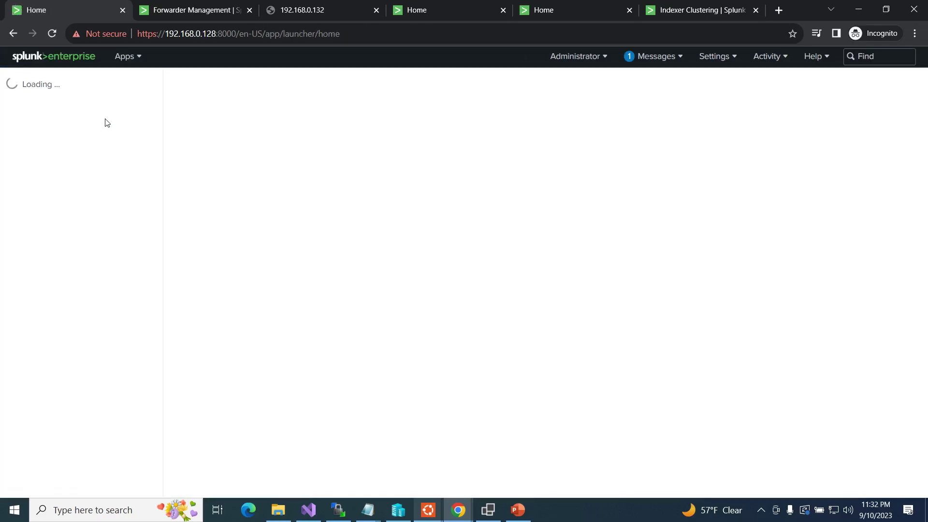
- In Search & Reporting, run '| metadata index=_internal type=hosts' to list the three indexers
left_click(61, 138)
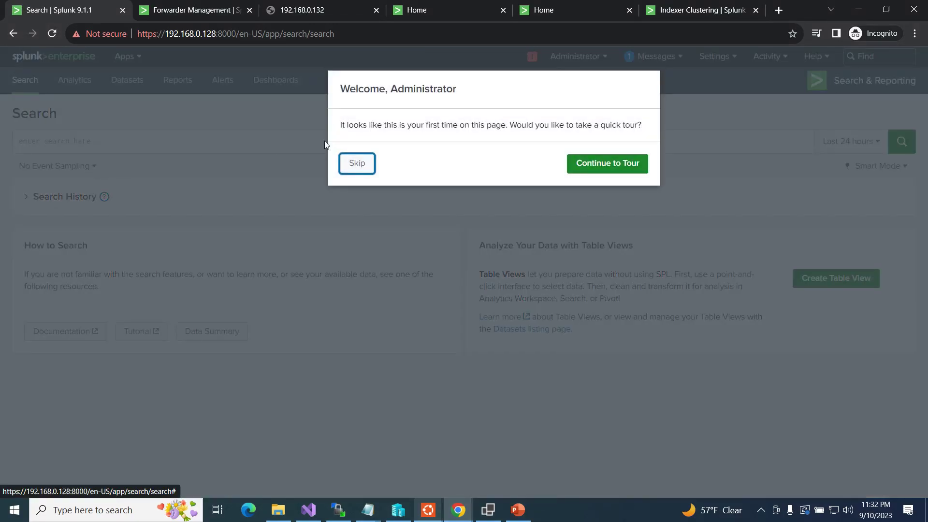
left_click(364, 163)
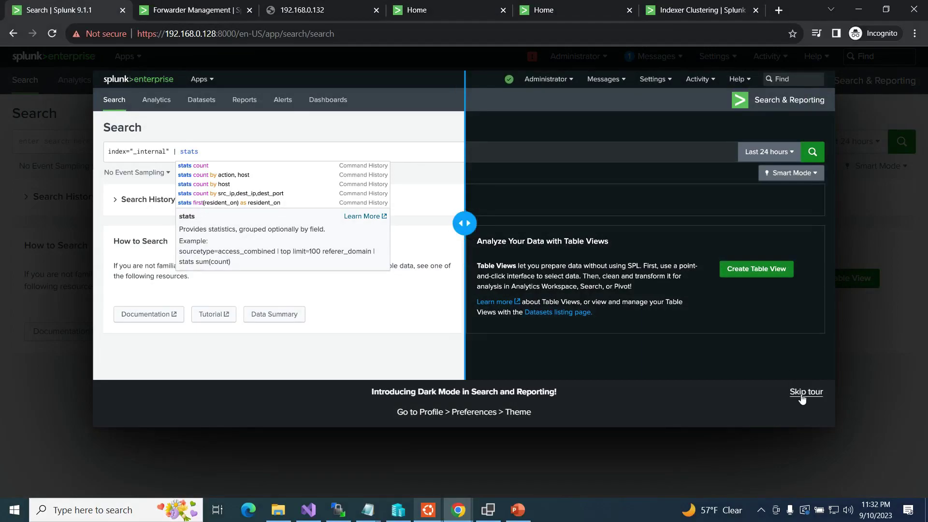
left_click(802, 392)
type("| metadata index=")
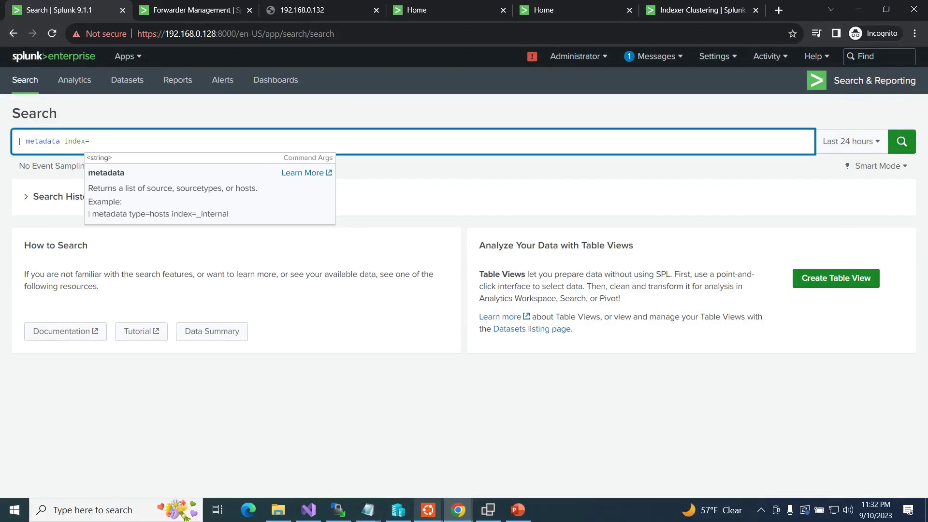
type("_internal type=s")
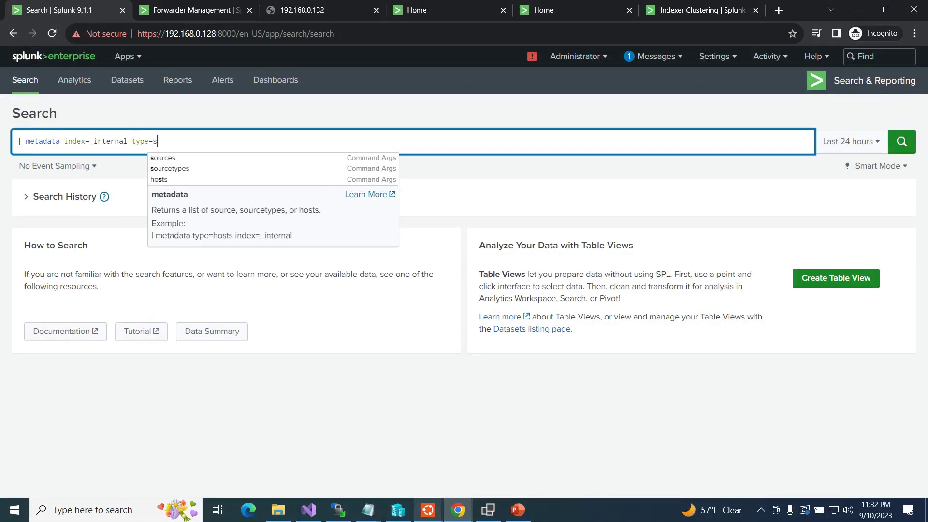
key("BackSpace")
type("hosts")
key("Return")
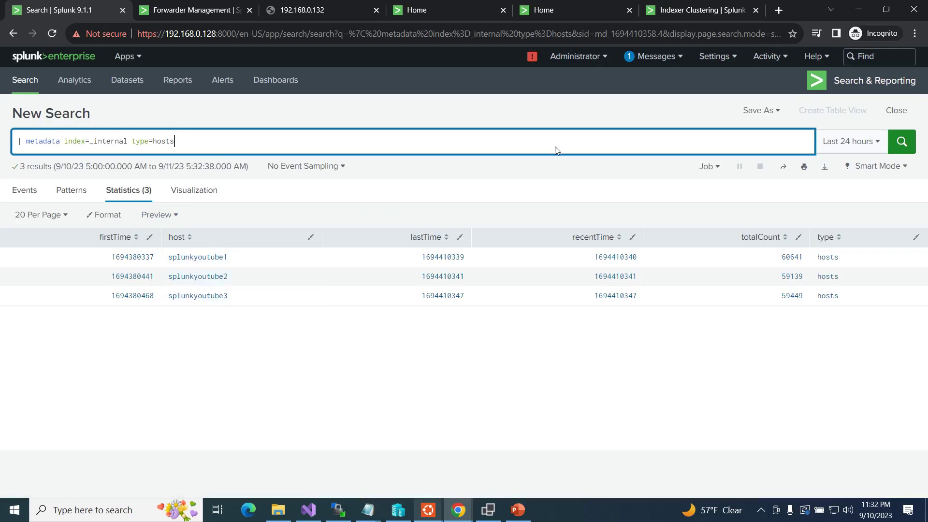
- Confirm forwarding to all three hosts on port 9997, then bring up the PowerPoint deployment diagram
left_click(714, 56)
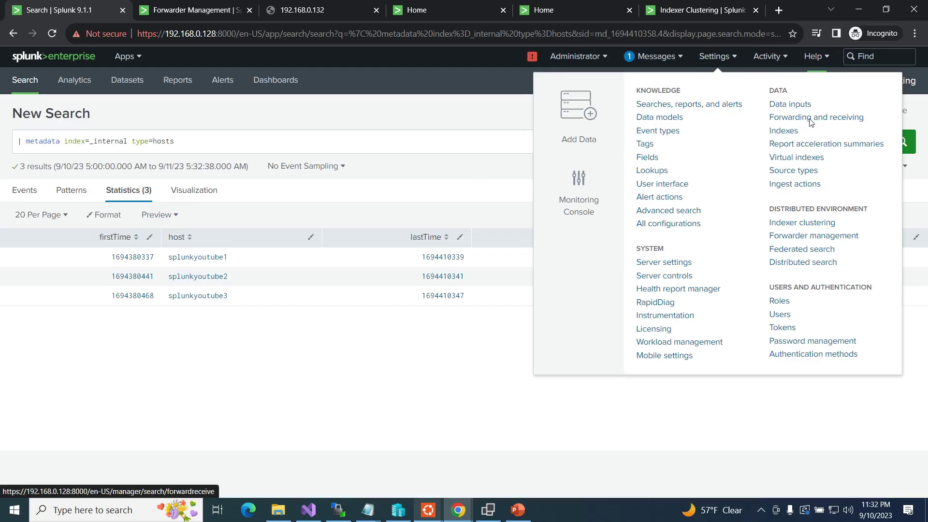
left_click(793, 119)
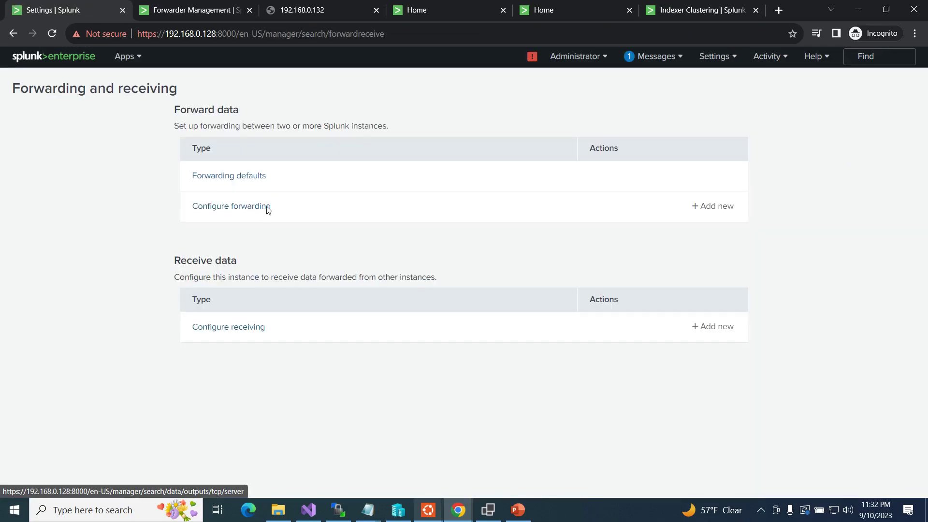
left_click(267, 210)
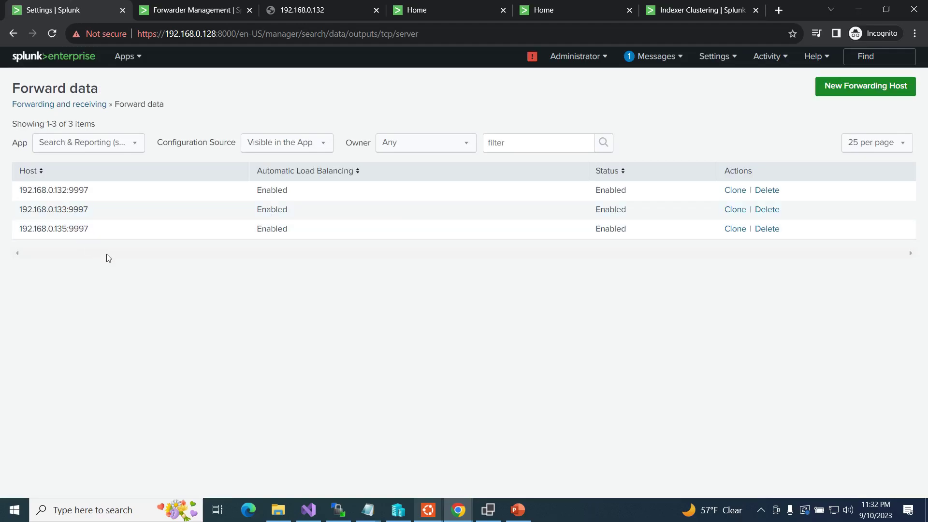
mouse_move(513, 518)
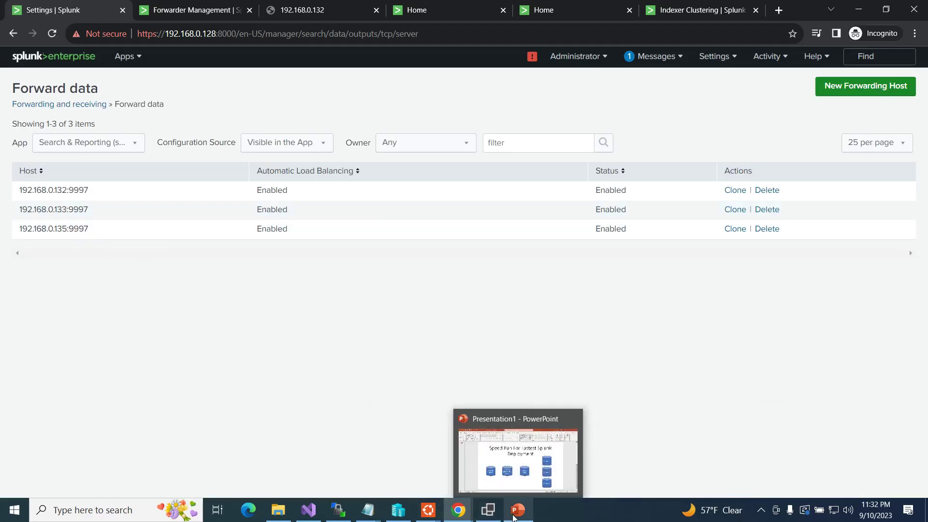
left_click(516, 511)
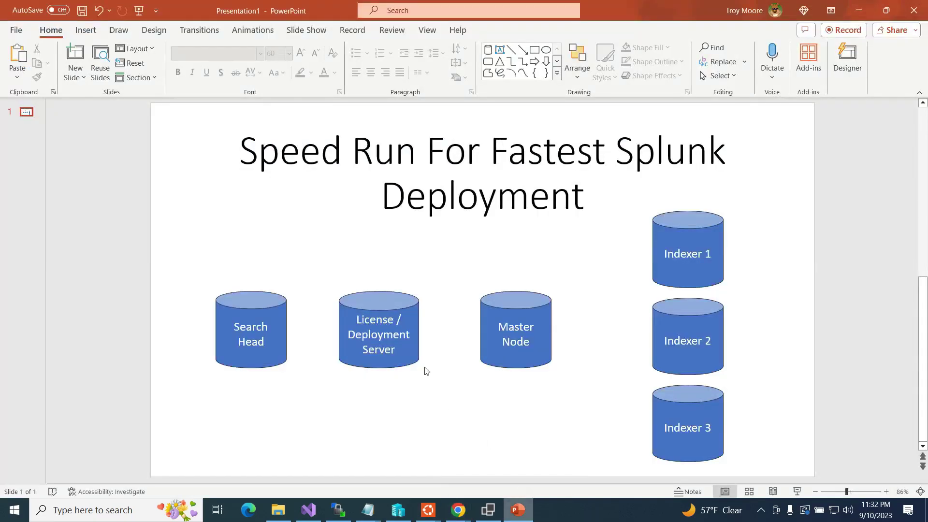